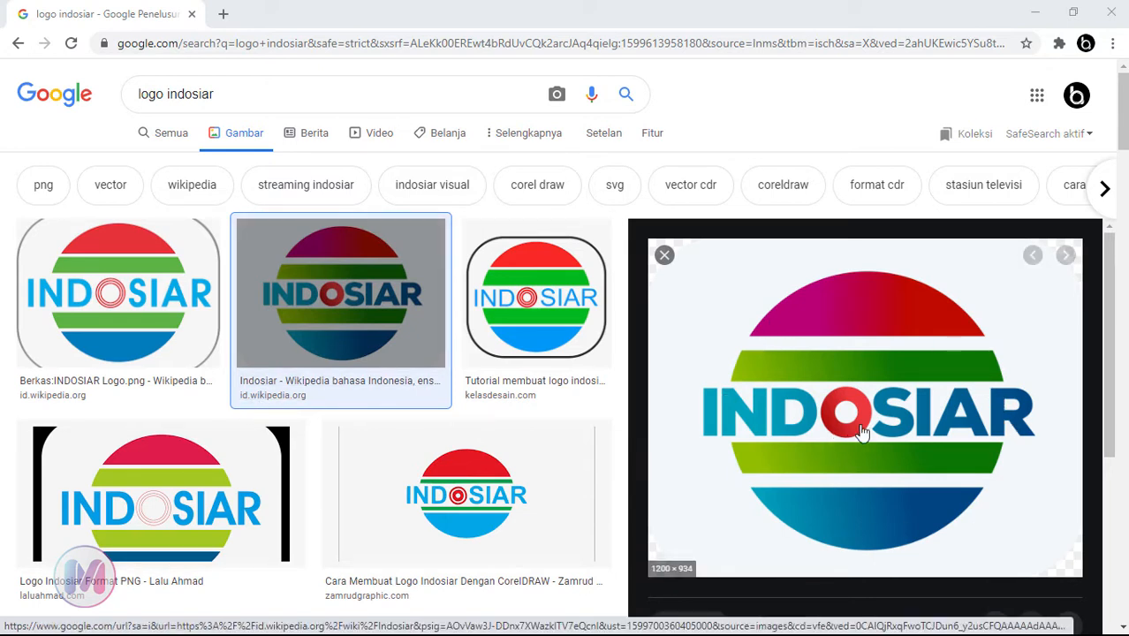
Copy the enlarged gradient Indosiar logo image and switch to the Untitled-1 document in CorelDRAW
{"action": "right_click", "coordinate": [841, 383]}
{"action": "left_click", "coordinate": [916, 281]}
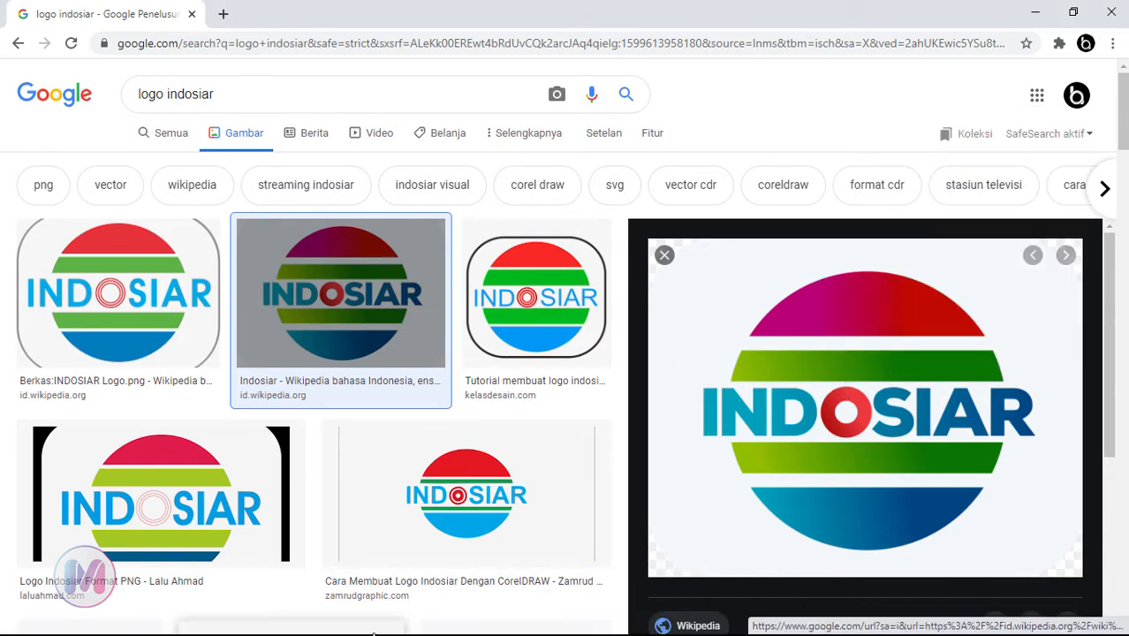
{"action": "key", "text": "alt+Tab"}
{"action": "key", "text": "alt+Tab"}
{"action": "key", "text": "alt+Tab"}
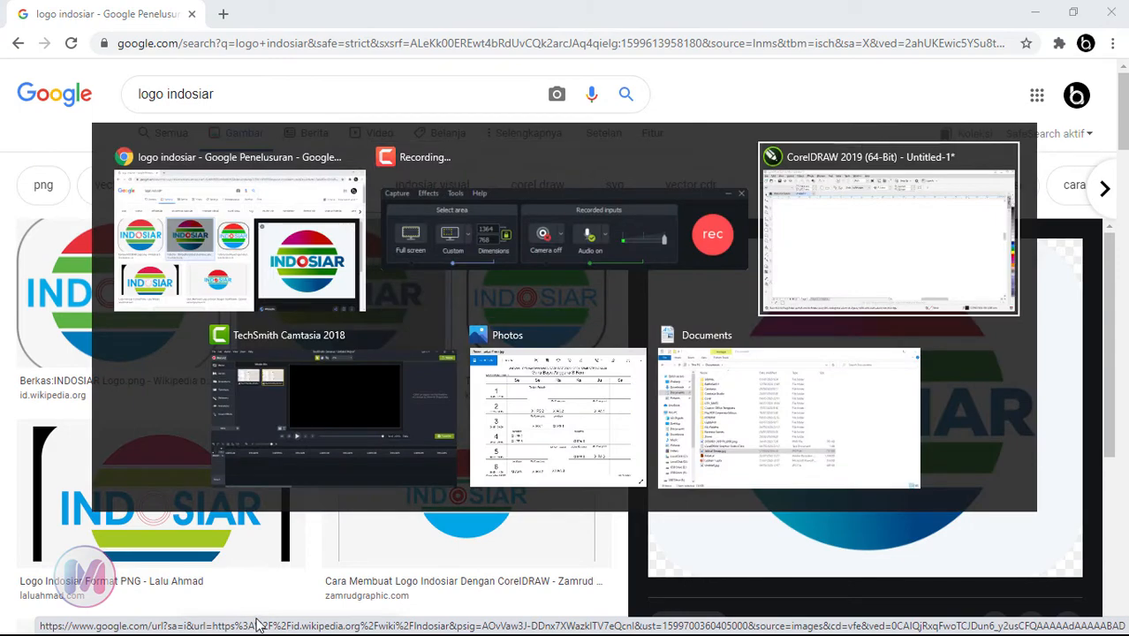
{"action": "key", "text": "alt+Tab"}
{"action": "key", "text": "alt+Tab"}
{"action": "key", "text": "alt+Tab"}
{"action": "key", "text": "alt+Tab"}
{"action": "key", "text": "alt+Tab"}
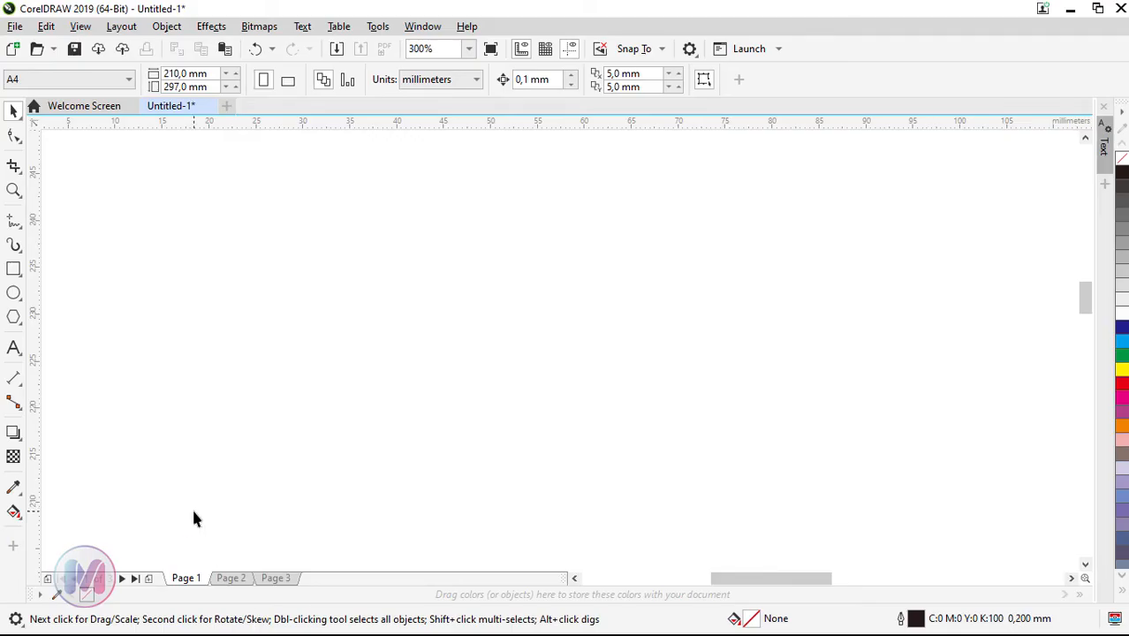
Paste the copied logo image into the drawing and undo the trial resize that distorts its proportions
{"action": "key", "text": "ctrl+v"}
{"action": "scroll", "coordinate": [272, 421], "scroll_direction": "down", "scroll_amount": 3}
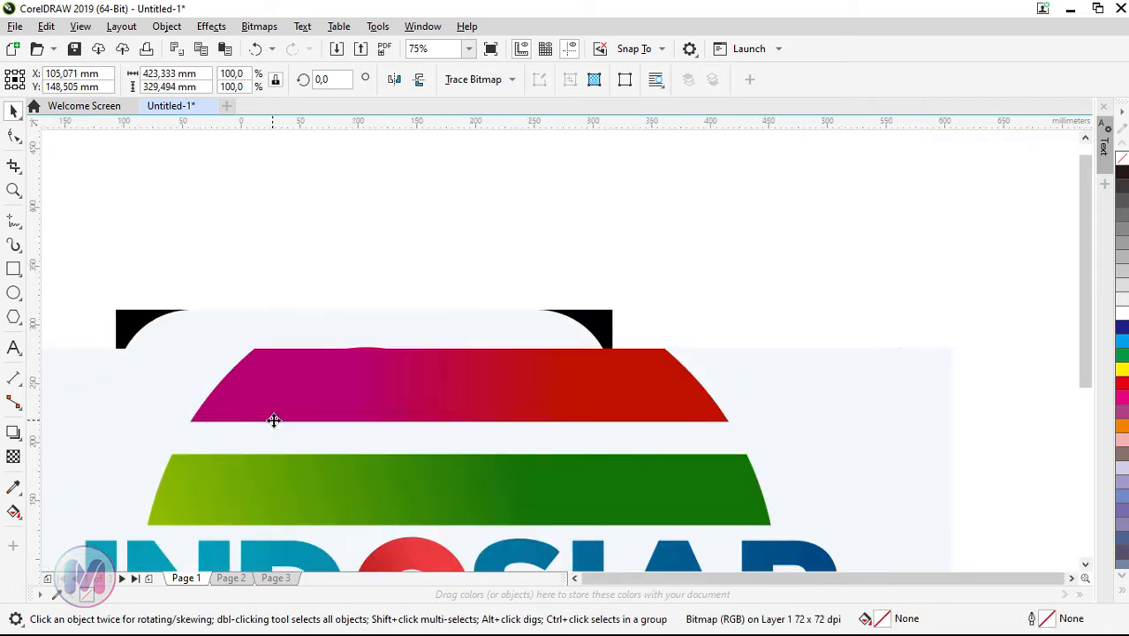
{"action": "scroll", "coordinate": [272, 420], "scroll_direction": "down", "scroll_amount": 3}
{"action": "left_click_drag", "start_coordinate": [194, 359], "coordinate": [281, 422]}
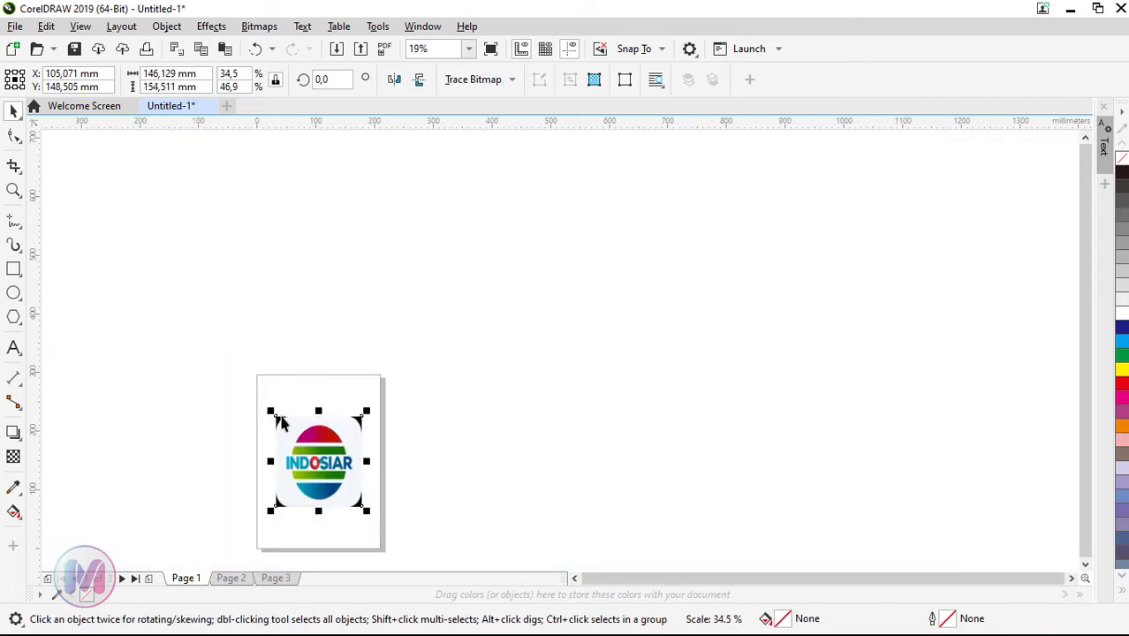
{"action": "key", "text": "ctrl+z"}
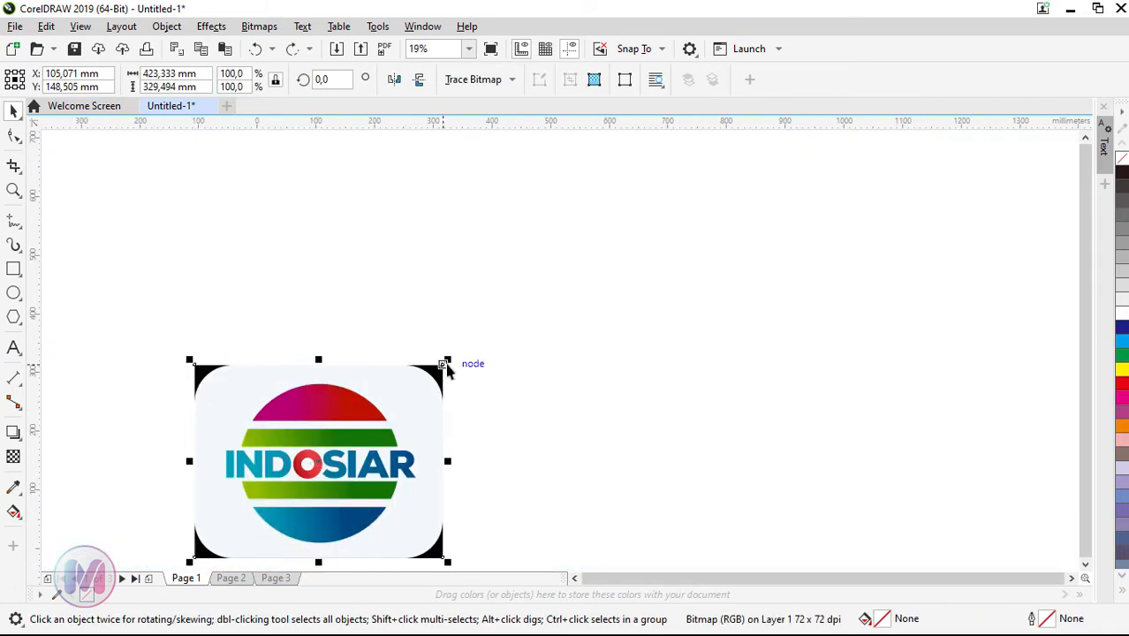
Scale the pasted logo proportionally to about 180 × 140 mm and place it beside the page, right of its edge
{"action": "left_click_drag", "start_coordinate": [450, 361], "coordinate": [374, 413]}
{"action": "left_click_drag", "start_coordinate": [320, 452], "coordinate": [456, 445]}
{"action": "scroll", "coordinate": [320, 477], "scroll_direction": "up", "scroll_amount": 3}
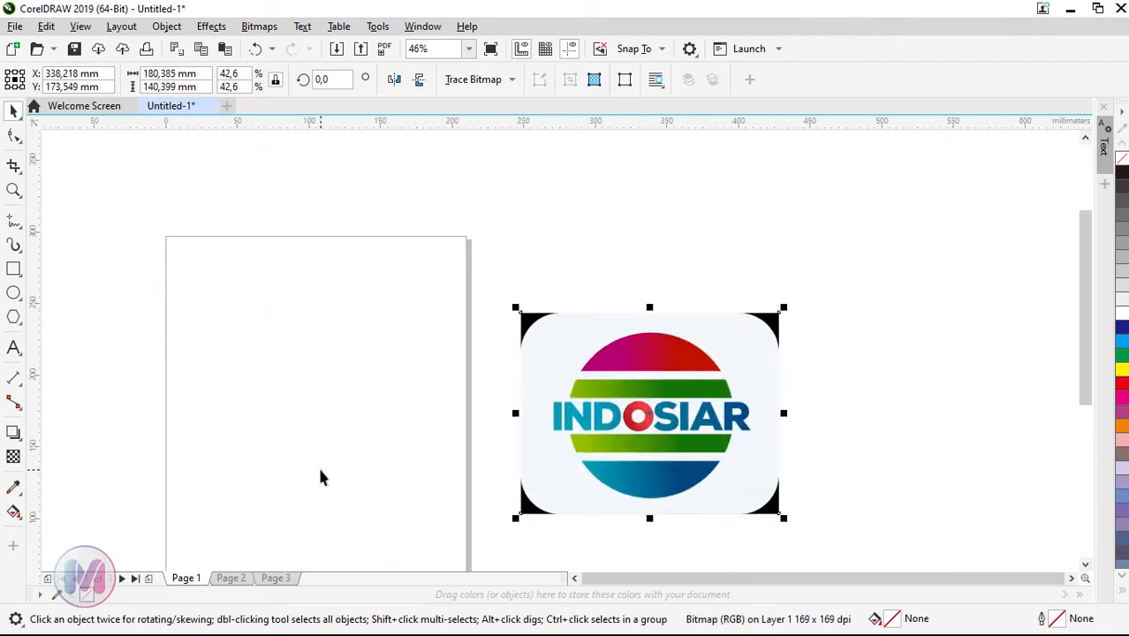
{"action": "scroll", "coordinate": [320, 477], "scroll_direction": "up", "scroll_amount": 1}
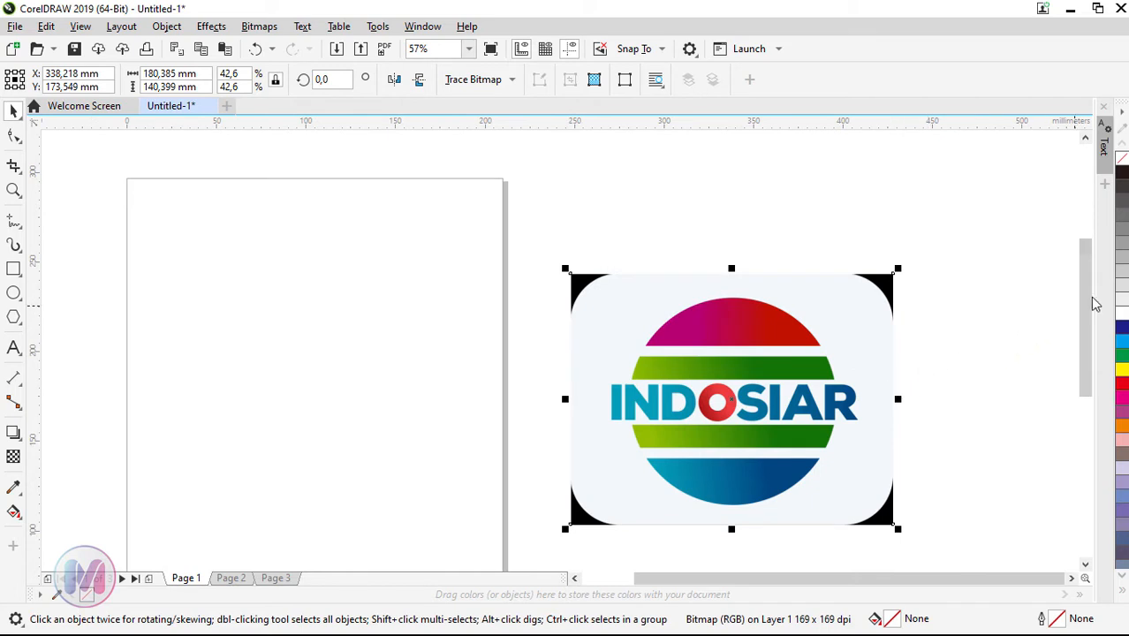
{"action": "left_click_drag", "start_coordinate": [1085, 298], "coordinate": [1065, 331]}
{"action": "left_click", "coordinate": [1007, 365]}
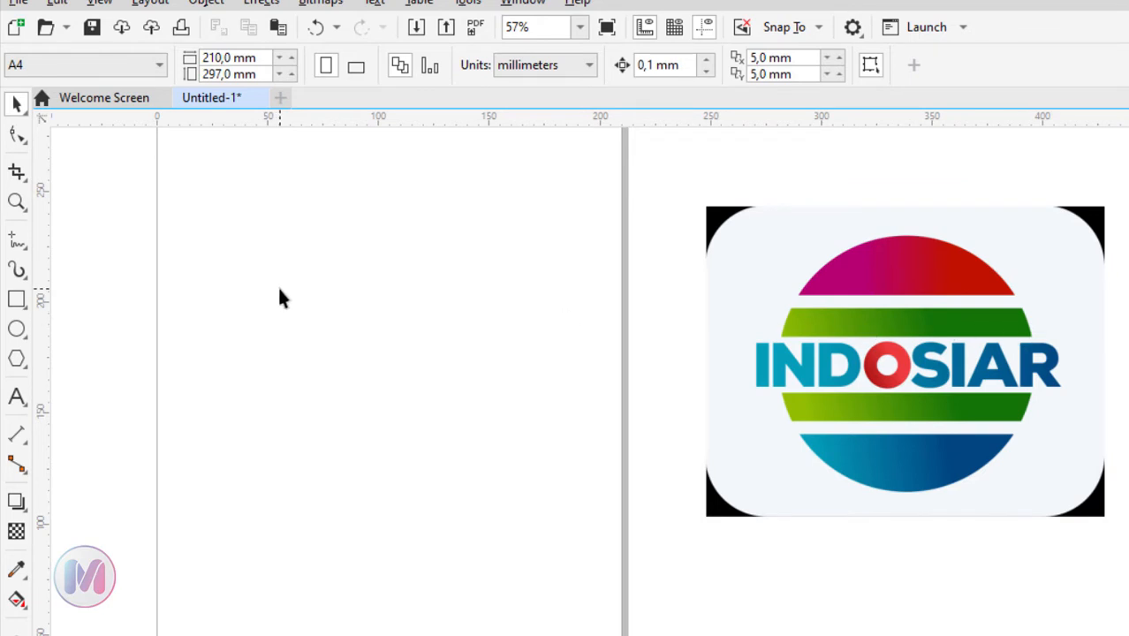
Draw a perfect circle about 124 mm in diameter on the page with the Ellipse tool
{"action": "left_click", "coordinate": [16, 300]}
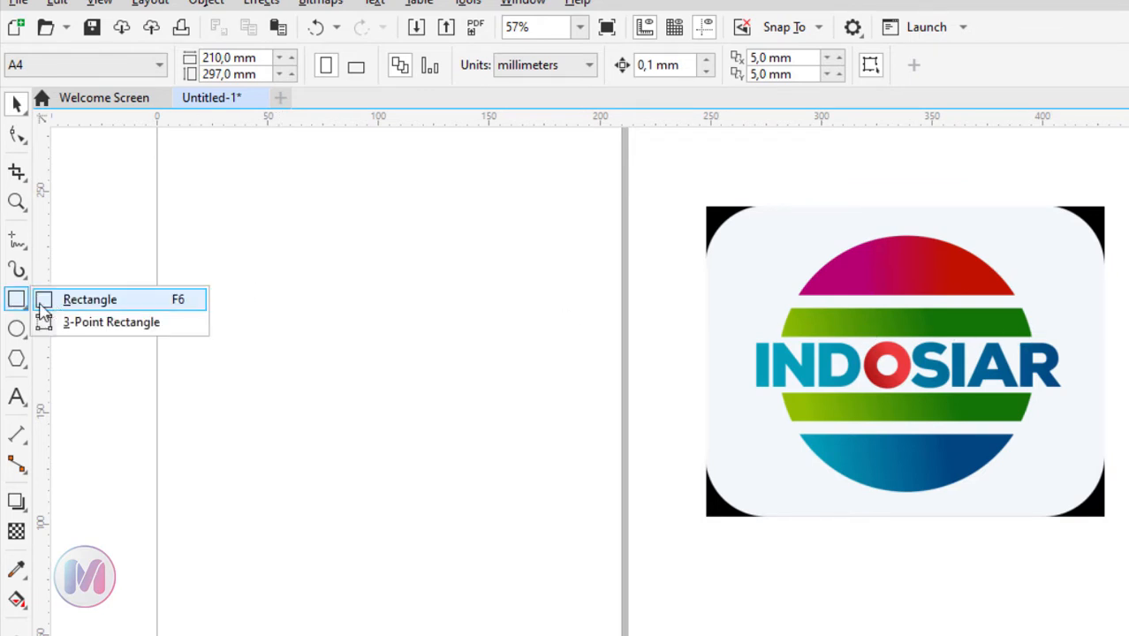
{"action": "left_click", "coordinate": [17, 328]}
{"action": "left_click", "coordinate": [84, 328]}
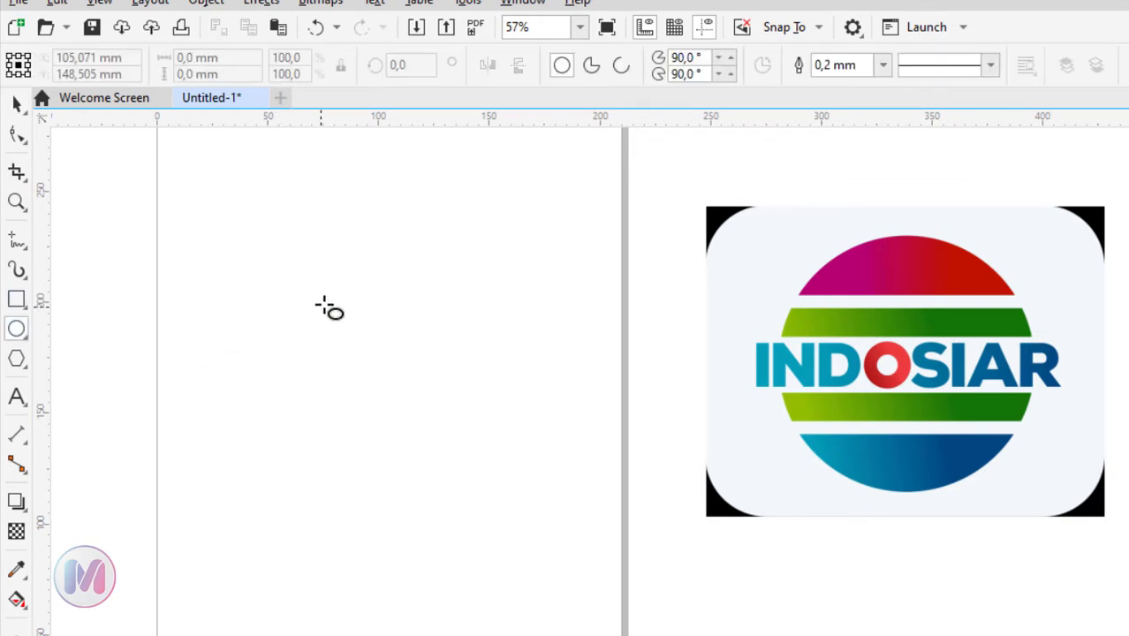
{"action": "mouse_move", "coordinate": [277, 264]}
{"action": "left_mouse_down"}
{"action": "mouse_move", "coordinate": [452, 383]}
{"action": "mouse_move", "coordinate": [534, 449]}
{"action": "mouse_move", "coordinate": [549, 466]}
{"action": "mouse_move", "coordinate": [539, 468]}
{"action": "left_mouse_up"}
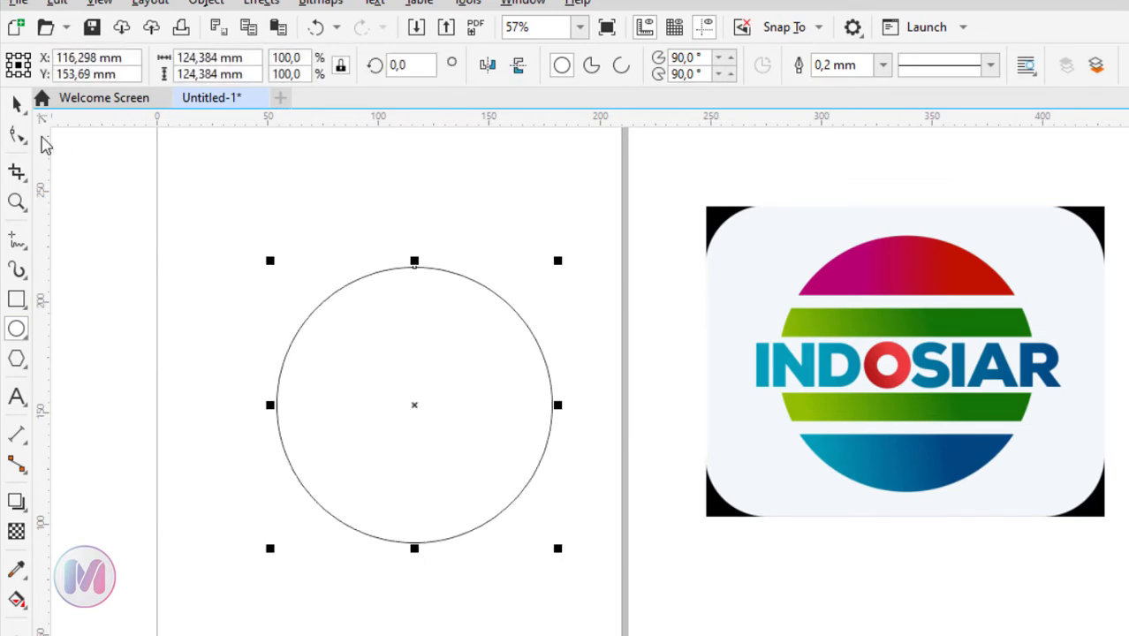
Move the circle off the page to its left, centred at about X -93 mm, Y 185 mm
{"action": "left_click", "coordinate": [17, 103]}
{"action": "left_click_drag", "start_coordinate": [413, 406], "coordinate": [342, 327]}
{"action": "scroll", "coordinate": [423, 373], "scroll_direction": "left", "scroll_amount": 3}
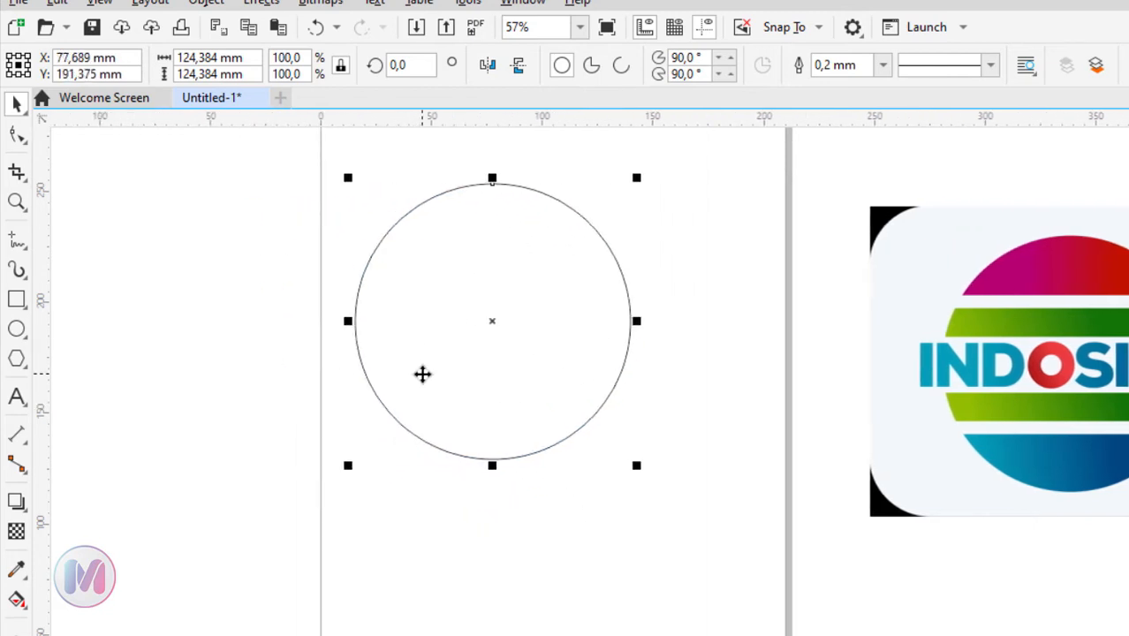
{"action": "scroll", "coordinate": [422, 374], "scroll_direction": "left", "scroll_amount": 2}
{"action": "left_click_drag", "start_coordinate": [597, 320], "coordinate": [220, 340]}
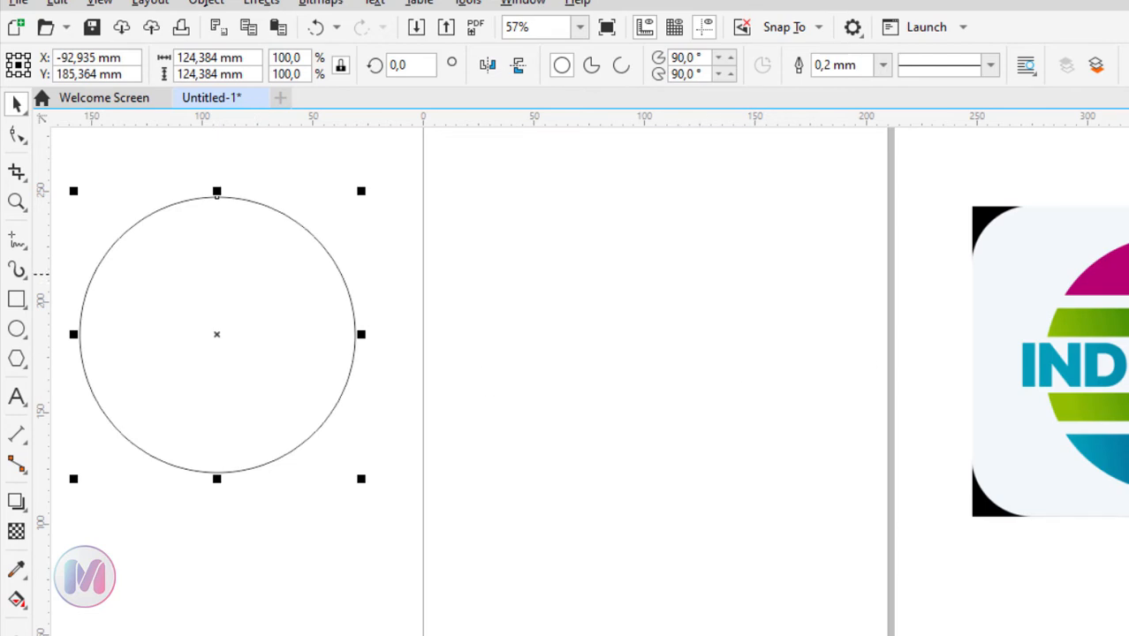
Draw a rectangle about 195 × 51 mm overlapping the upper part of the circle
{"action": "scroll", "coordinate": [751, 283], "scroll_direction": "left", "scroll_amount": 2}
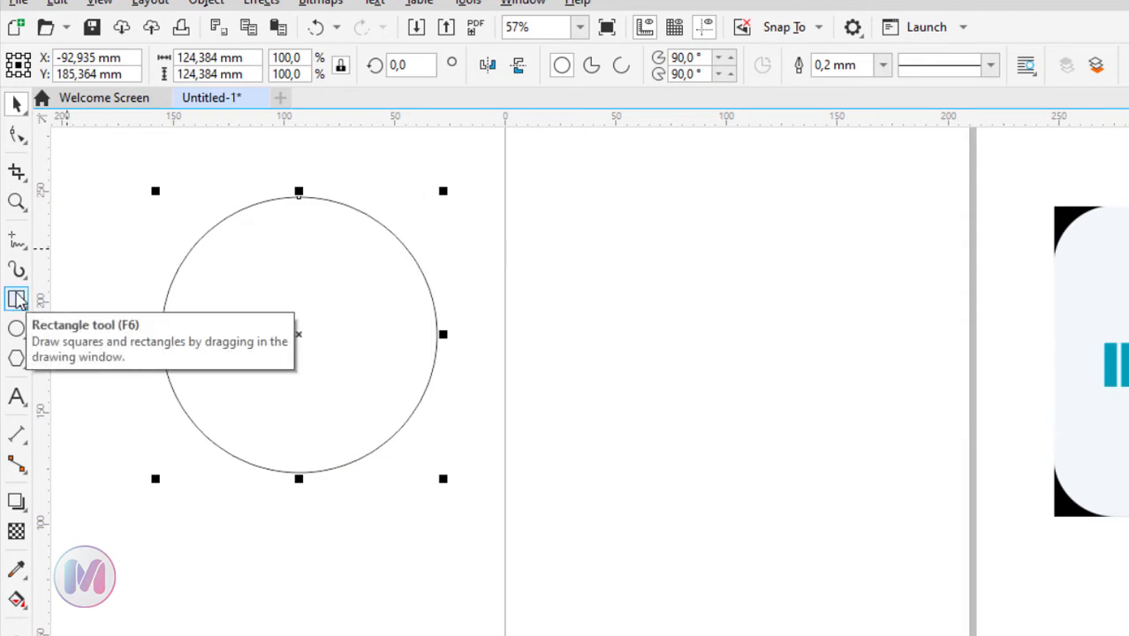
{"action": "left_click", "coordinate": [17, 300]}
{"action": "left_click_drag", "start_coordinate": [104, 139], "coordinate": [243, 229]}
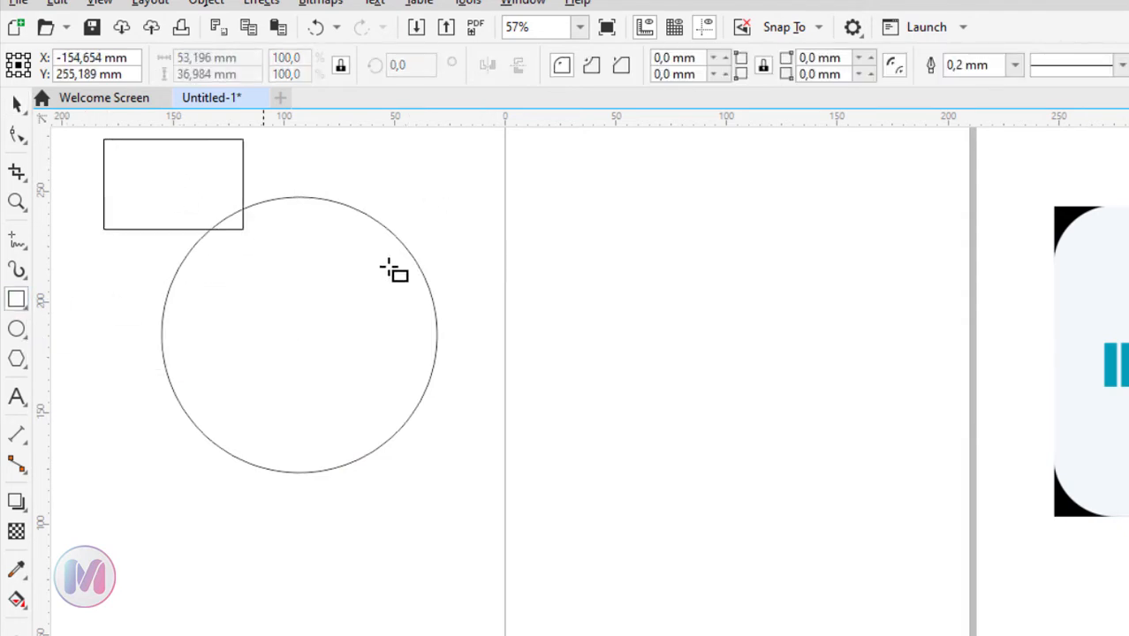
{"action": "mouse_move", "coordinate": [389, 268]}
{"action": "left_mouse_down"}
{"action": "mouse_move", "coordinate": [524, 262]}
{"action": "mouse_move", "coordinate": [534, 252]}
{"action": "left_mouse_up"}
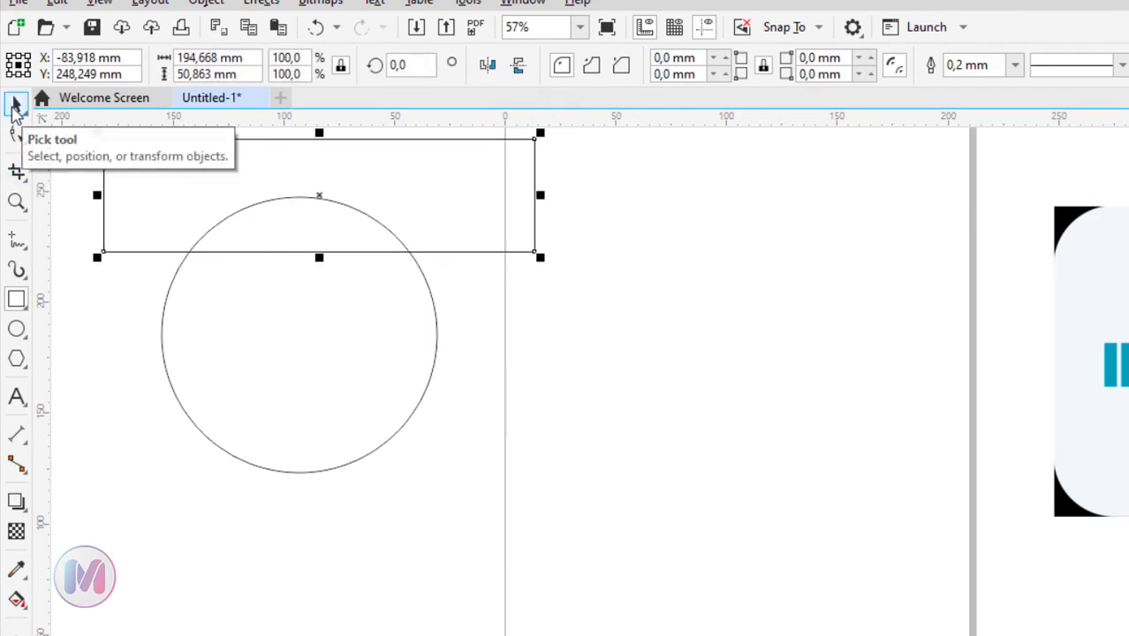
Intersect the rectangle with the circle and move the resulting cap shape onto the page, centred at about X 93 mm, Y 216 mm
{"action": "left_click", "coordinate": [14, 106]}
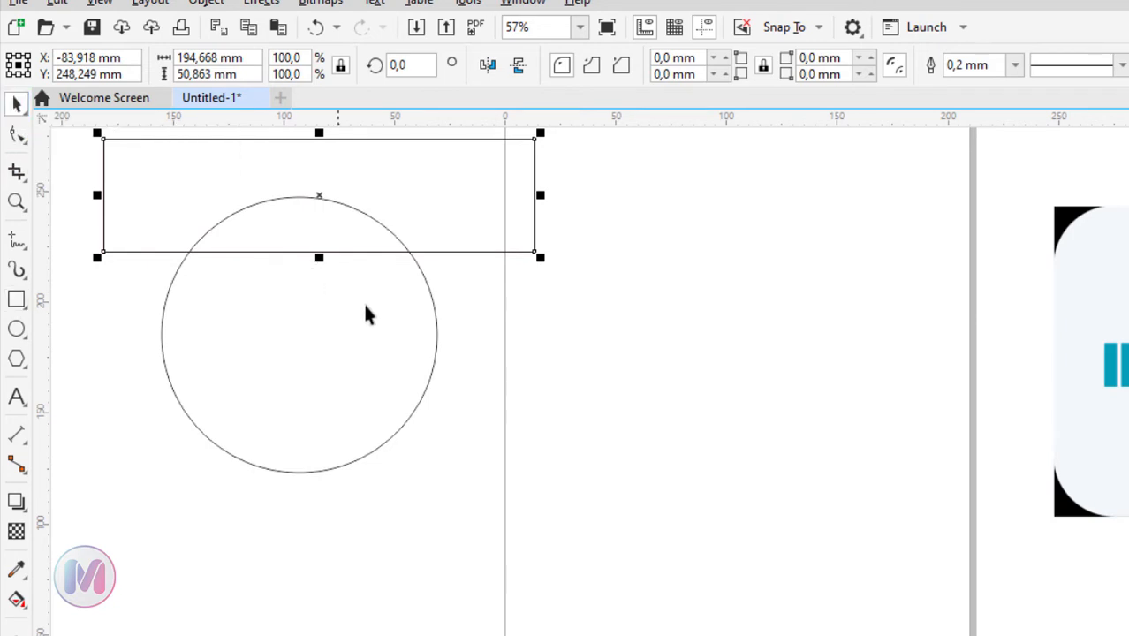
{"action": "left_click", "coordinate": [433, 347]}
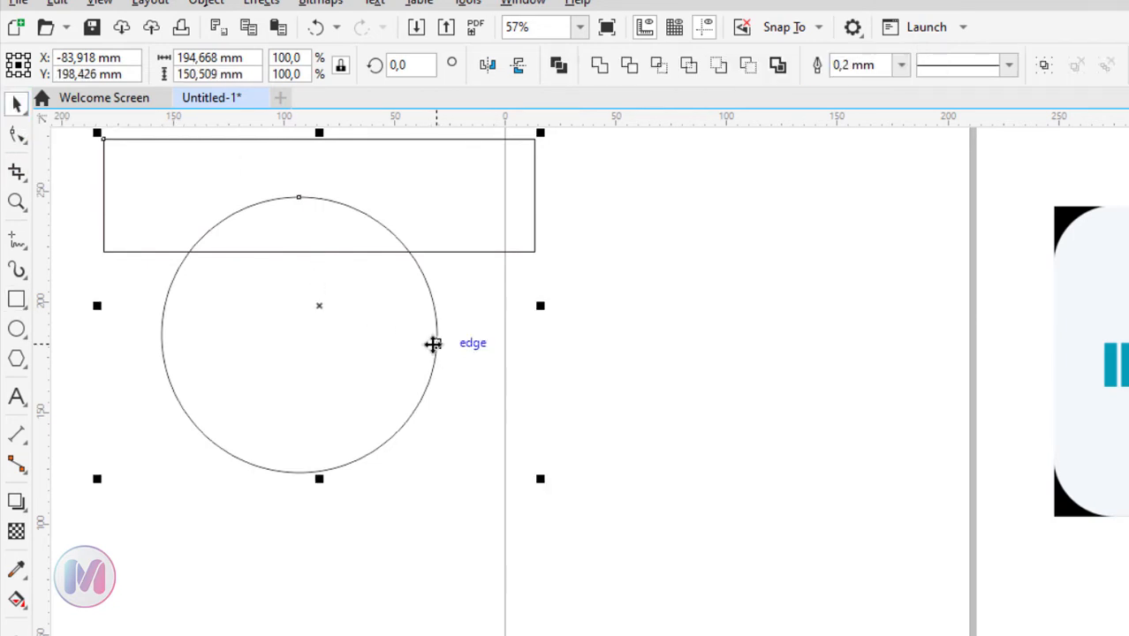
{"action": "left_click", "coordinate": [658, 71]}
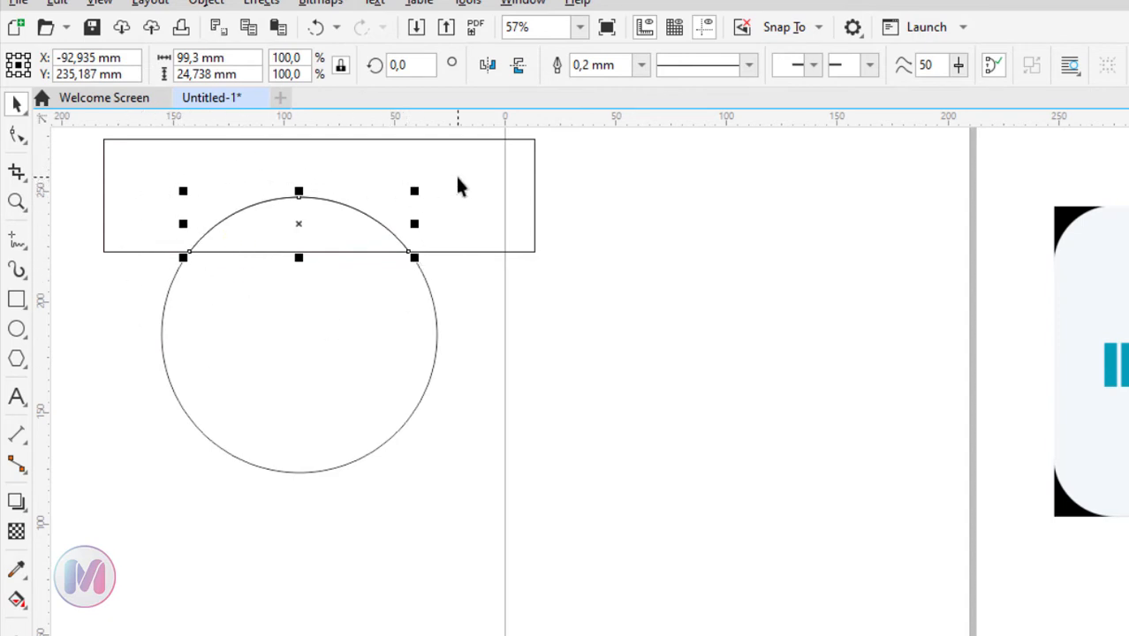
{"action": "mouse_move", "coordinate": [302, 222]}
{"action": "left_mouse_down"}
{"action": "mouse_move", "coordinate": [681, 290]}
{"action": "mouse_move", "coordinate": [713, 277]}
{"action": "left_mouse_up"}
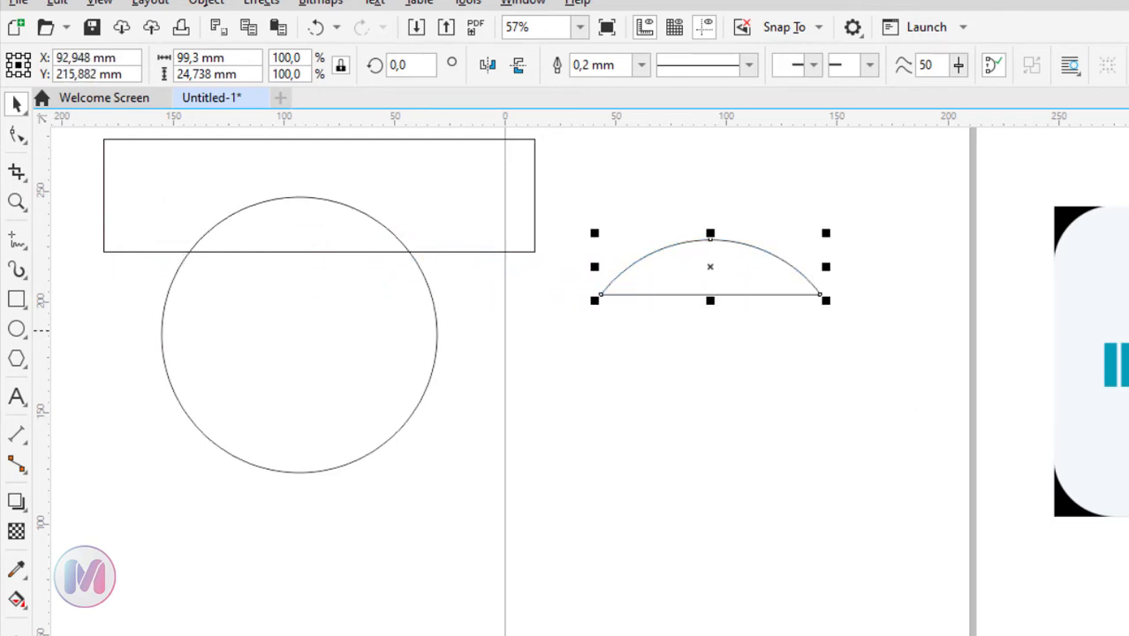
{"action": "scroll", "coordinate": [589, 374], "scroll_direction": "right", "scroll_amount": 3}
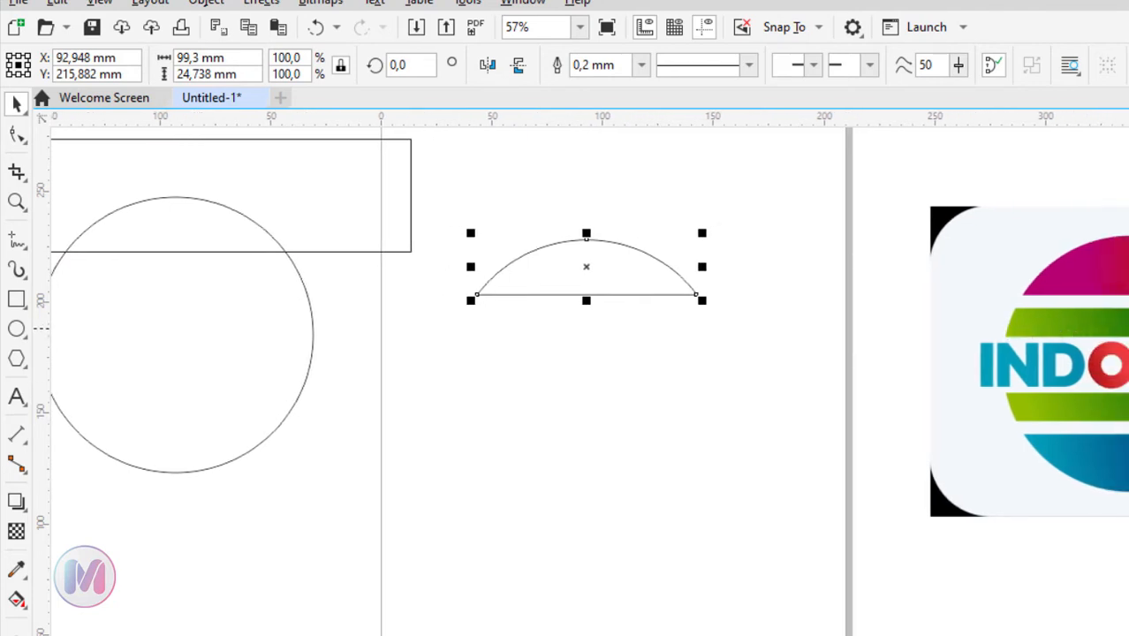
{"action": "scroll", "coordinate": [1012, 371], "scroll_direction": "right", "scroll_amount": 2}
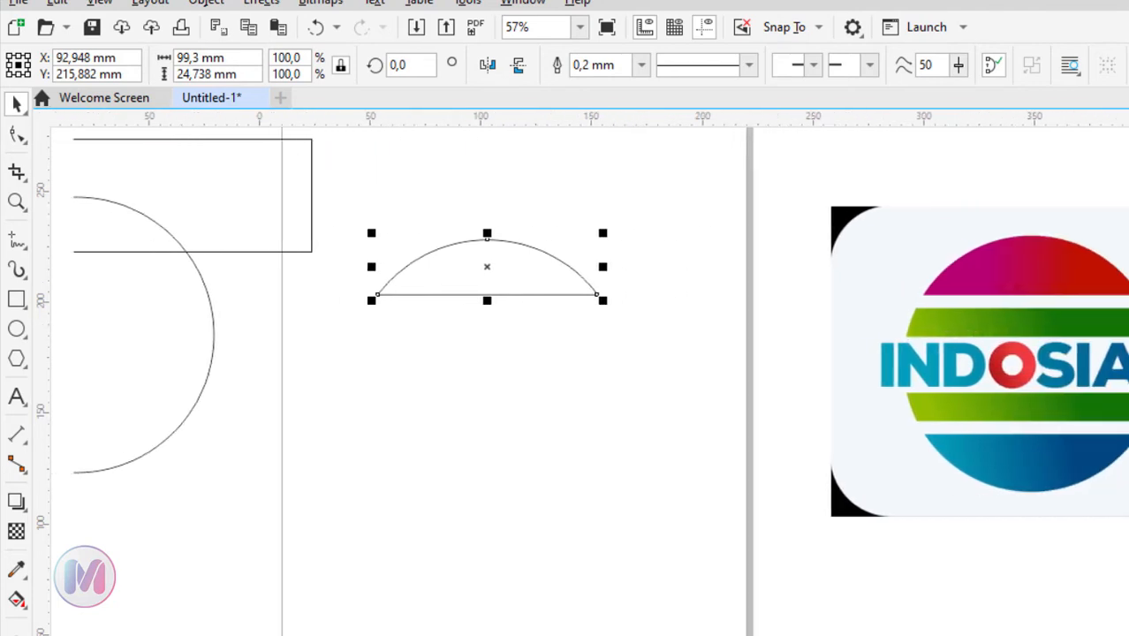
Draw a thin rectangle about 151 × 14 mm across the circle, just below the large rectangle
{"action": "scroll", "coordinate": [1012, 371], "scroll_direction": "left", "scroll_amount": 5}
{"action": "scroll", "coordinate": [547, 371], "scroll_direction": "left", "scroll_amount": 2}
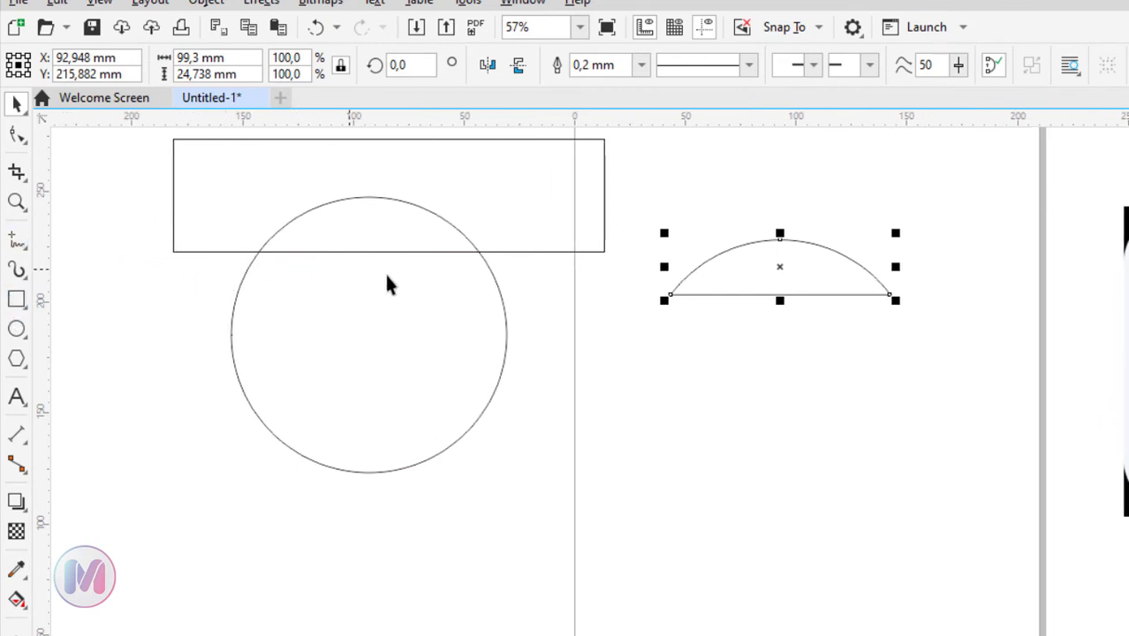
{"action": "left_click", "coordinate": [16, 300]}
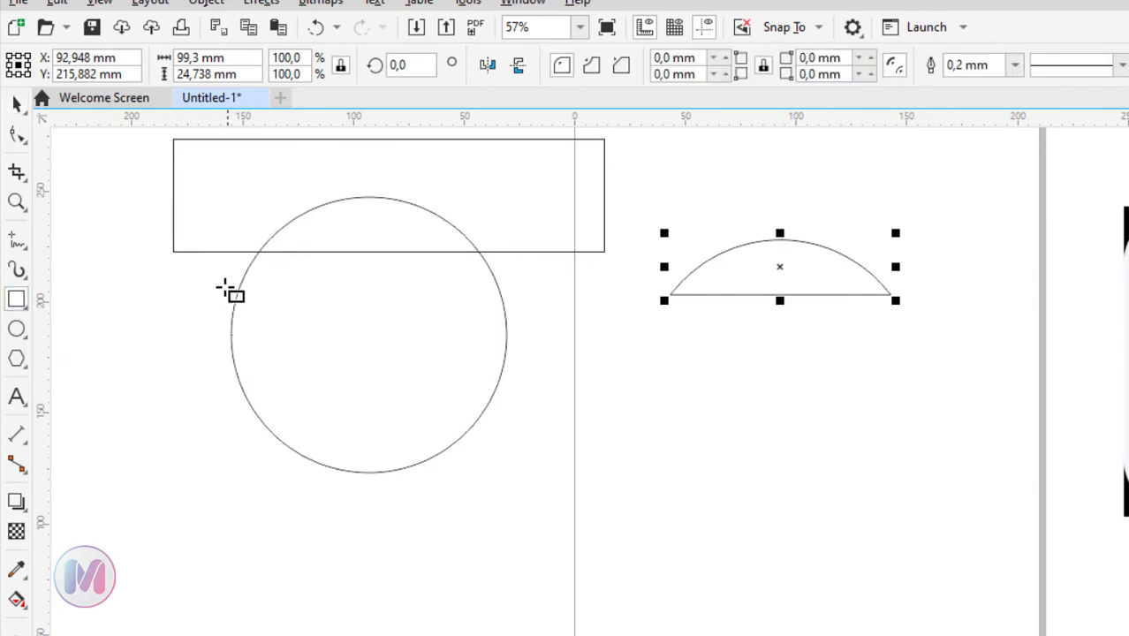
{"action": "left_click_drag", "start_coordinate": [202, 265], "coordinate": [536, 294]}
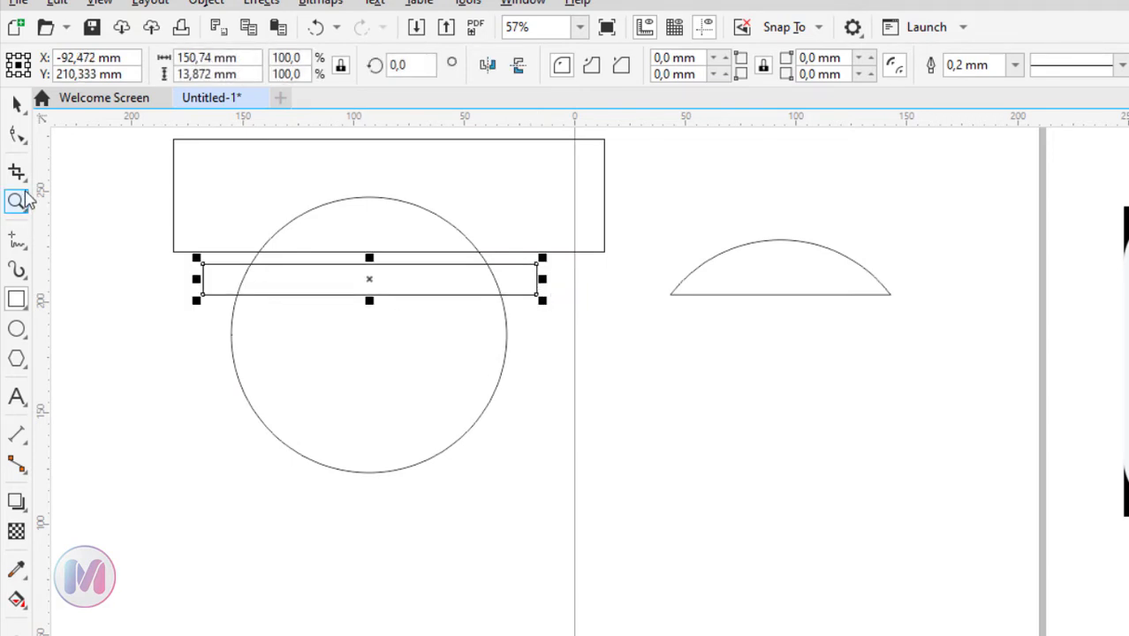
Intersect the thin rectangle with the circle to make a curved-end strip
{"action": "left_click", "coordinate": [17, 105]}
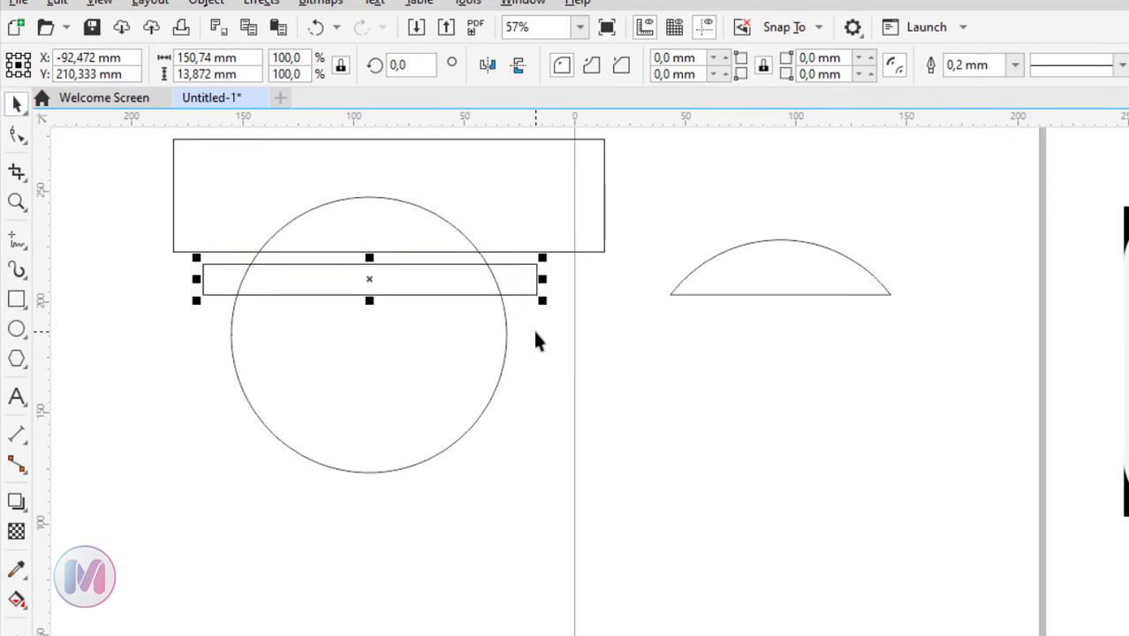
{"action": "left_click", "coordinate": [505, 349]}
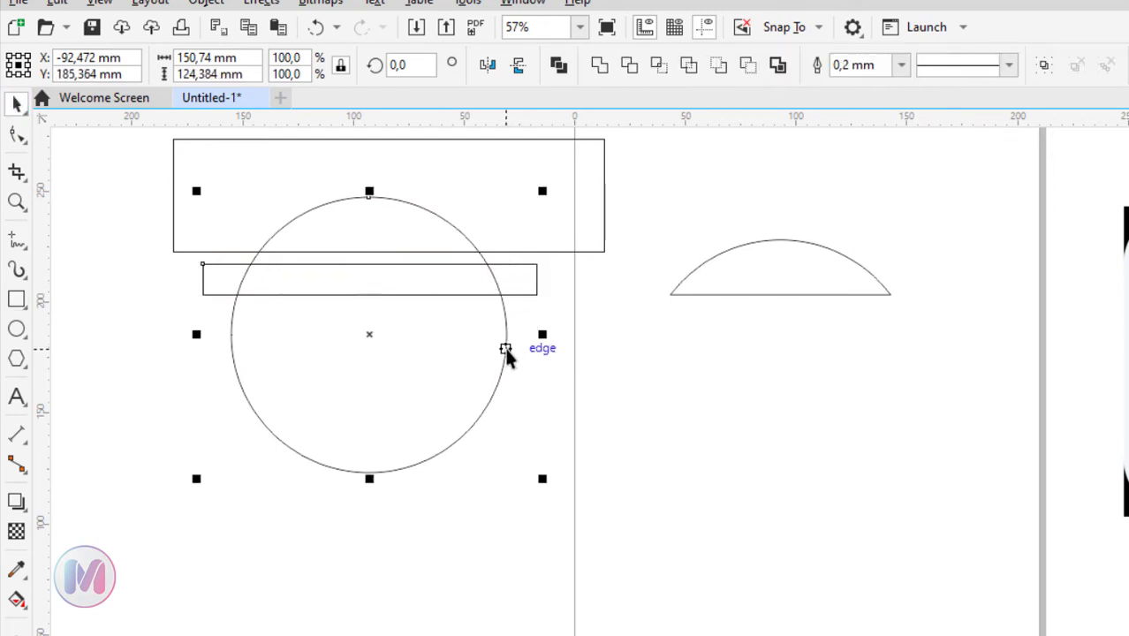
{"action": "left_click", "coordinate": [663, 74]}
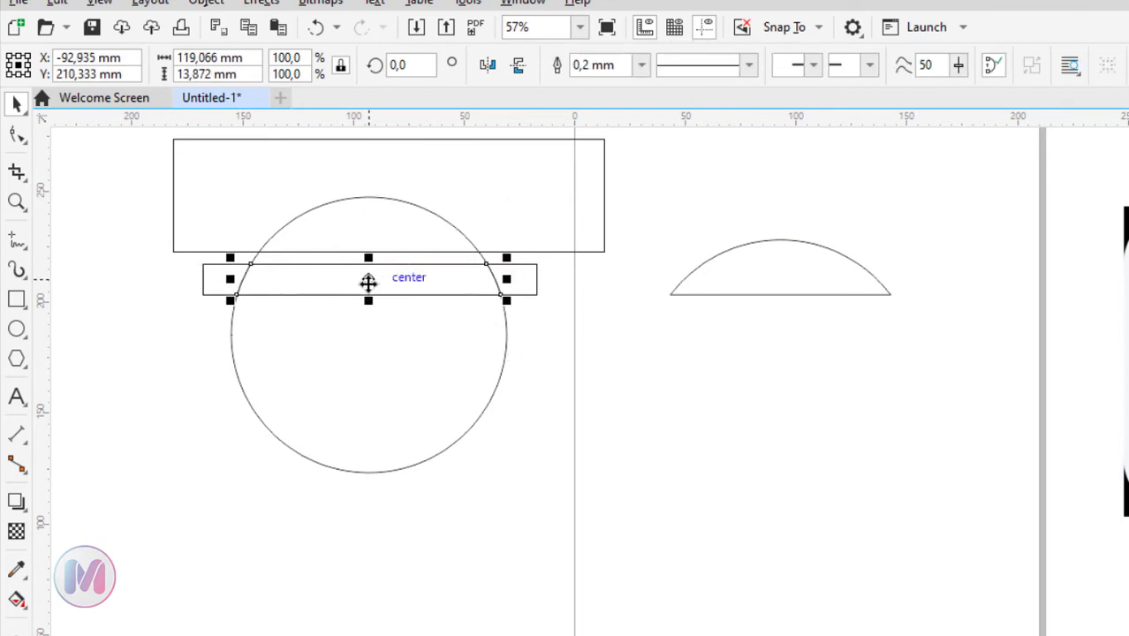
Move the strip onto the page centred beneath the cap shape and nudge it upward to about Y 190.8 mm
{"action": "left_click_drag", "start_coordinate": [369, 283], "coordinate": [780, 338]}
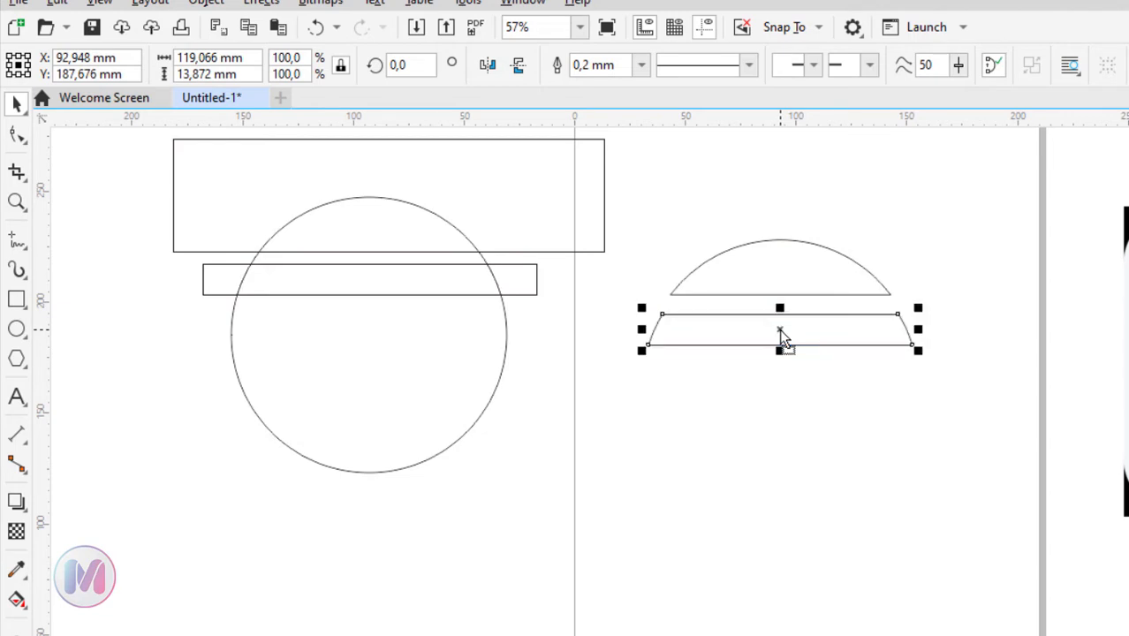
{"action": "key", "text": "Up"}
{"action": "key", "text": "Up"}
{"action": "key", "text": "Up"}
{"action": "key", "text": "Up"}
{"action": "key", "text": "Up"}
{"action": "key", "text": "Up"}
{"action": "key", "text": "Up"}
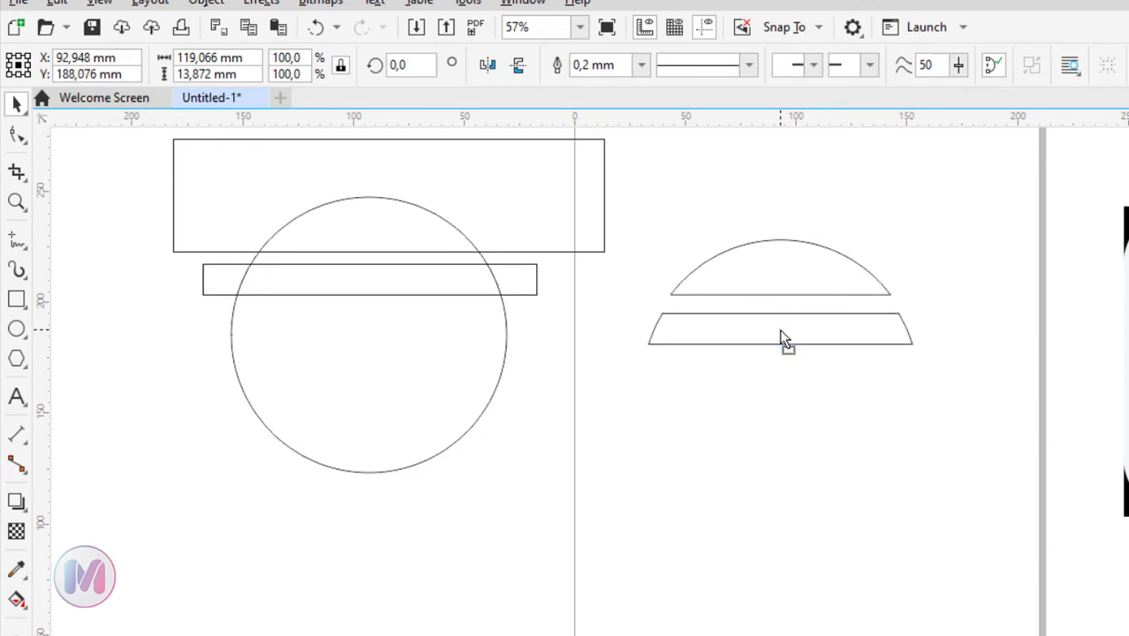
{"action": "key", "text": "Up"}
{"action": "key", "text": "Up"}
{"action": "key", "text": "Up"}
{"action": "key", "text": "Up"}
{"action": "key", "text": "Up"}
{"action": "key", "text": "Up"}
{"action": "key", "text": "Up"}
{"action": "key", "text": "Up"}
{"action": "key", "text": "Up"}
{"action": "key", "text": "Up"}
{"action": "key", "text": "Up"}
{"action": "key", "text": "Up"}
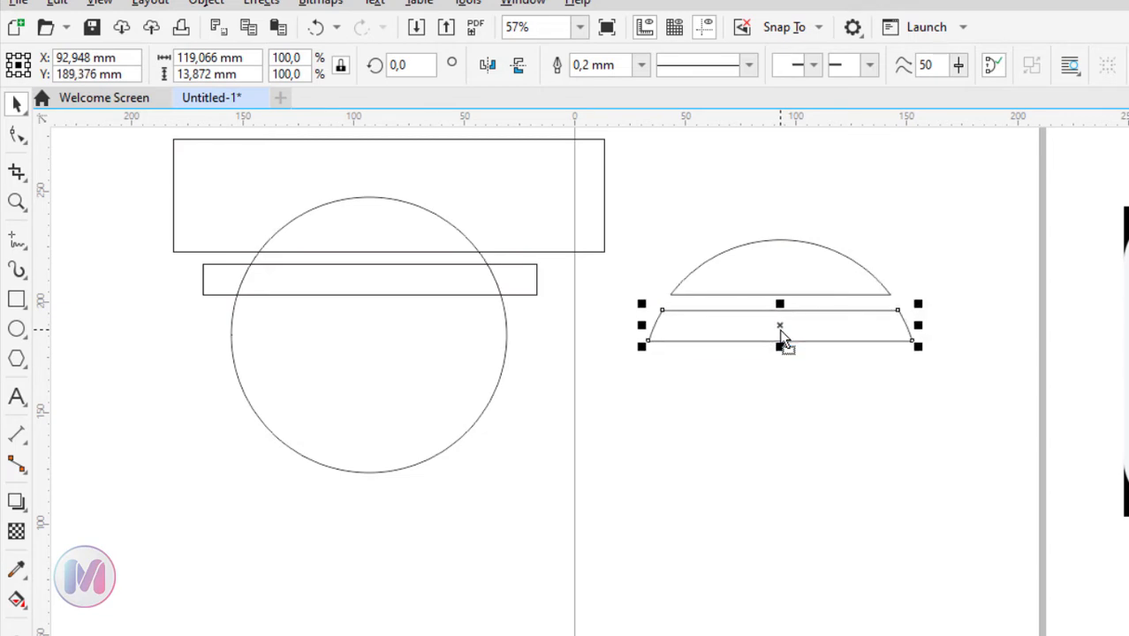
{"action": "key", "text": "Up"}
{"action": "key", "text": "Up"}
{"action": "key", "text": "Up"}
{"action": "key", "text": "Up"}
{"action": "key", "text": "Up"}
{"action": "key", "text": "Up"}
{"action": "key", "text": "Up"}
{"action": "key", "text": "Up"}
{"action": "key", "text": "Up"}
{"action": "key", "text": "Up"}
{"action": "key", "text": "Up"}
{"action": "key", "text": "Up"}
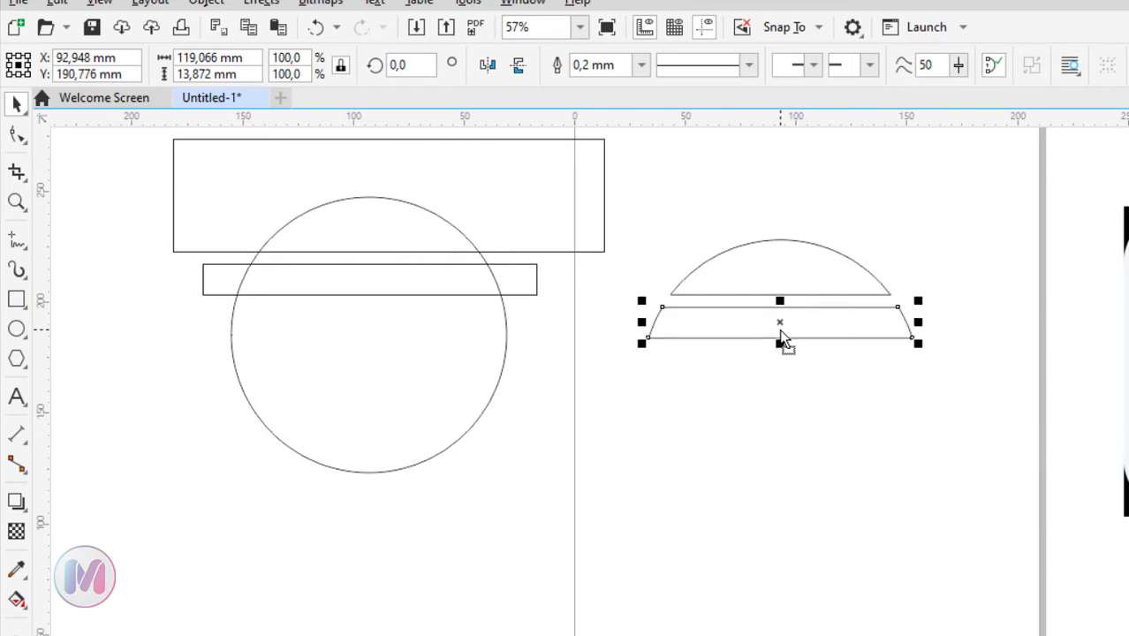
Align the cap shape and the strip beneath it by their horizontal centres
{"action": "left_click", "coordinate": [956, 260]}
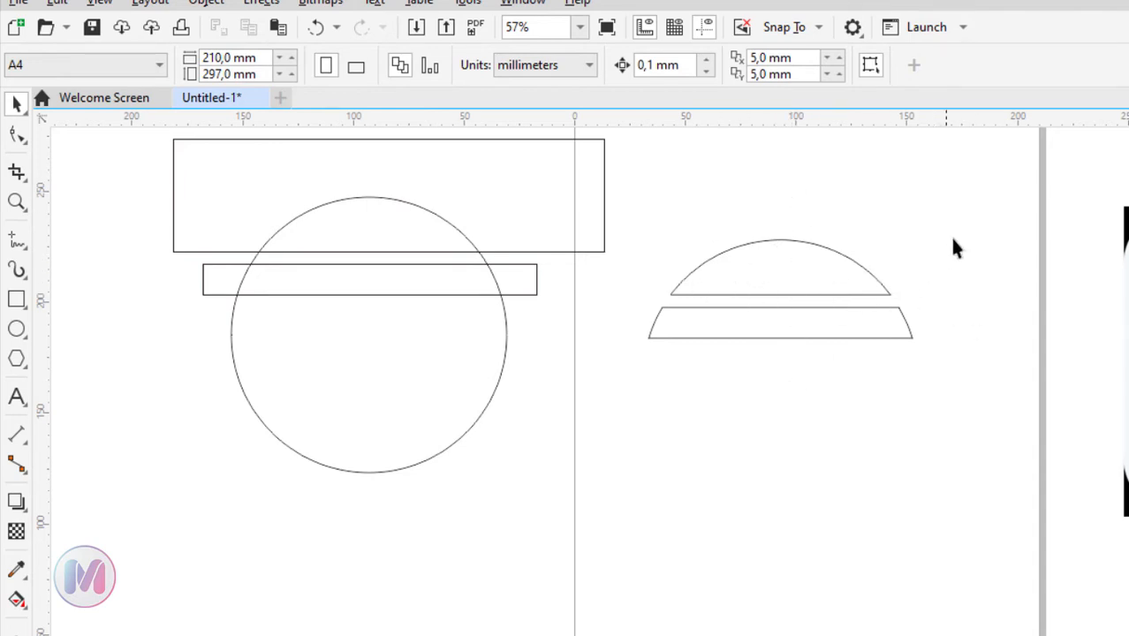
{"action": "left_click_drag", "start_coordinate": [976, 256], "coordinate": [641, 436]}
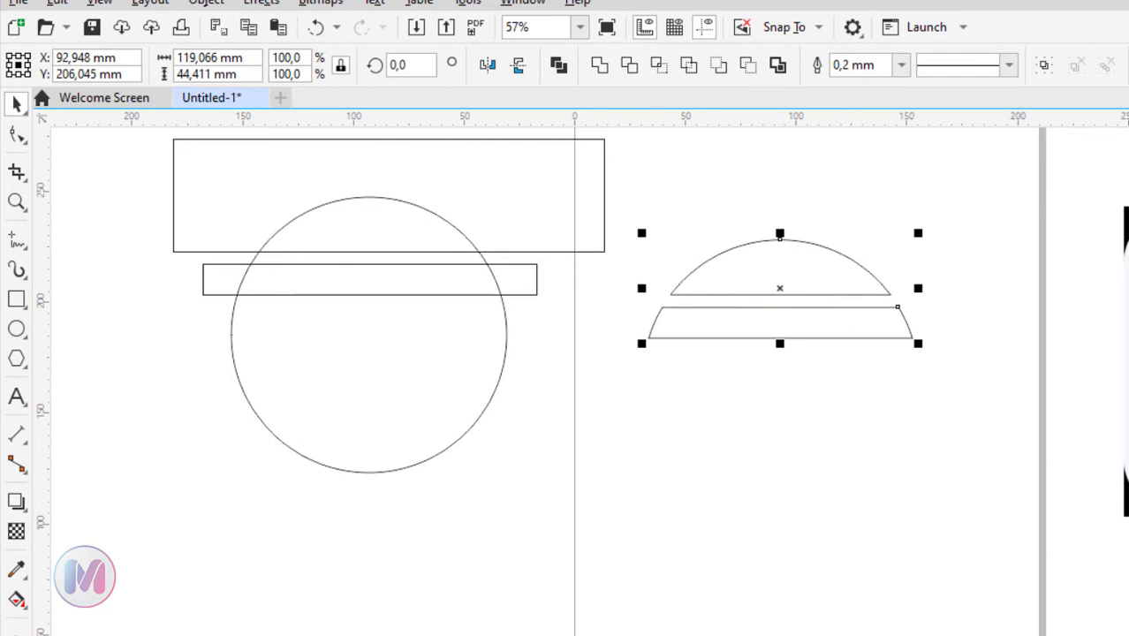
{"action": "key", "text": "ctrl+shift+a"}
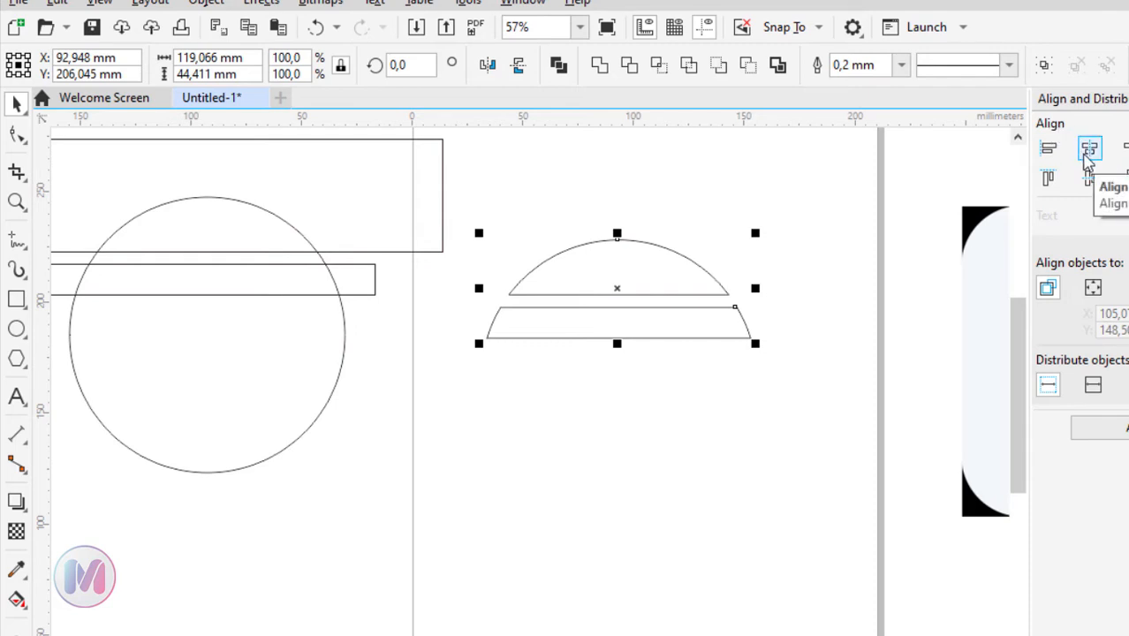
{"action": "left_click", "coordinate": [1088, 152]}
{"action": "left_click", "coordinate": [802, 257]}
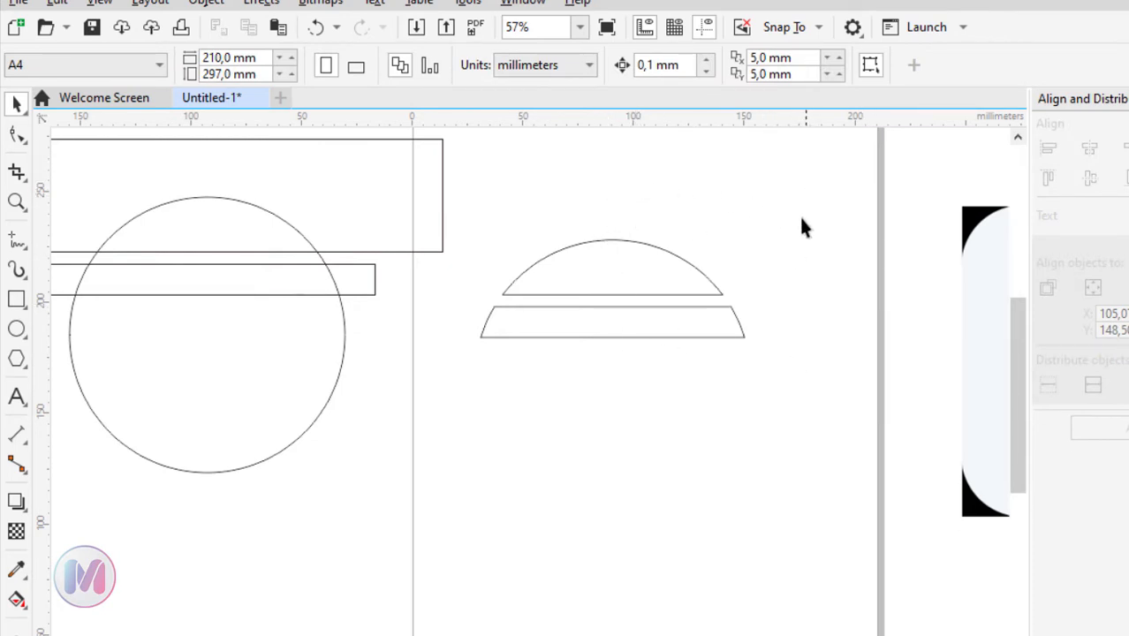
{"action": "left_click_drag", "start_coordinate": [809, 183], "coordinate": [476, 433]}
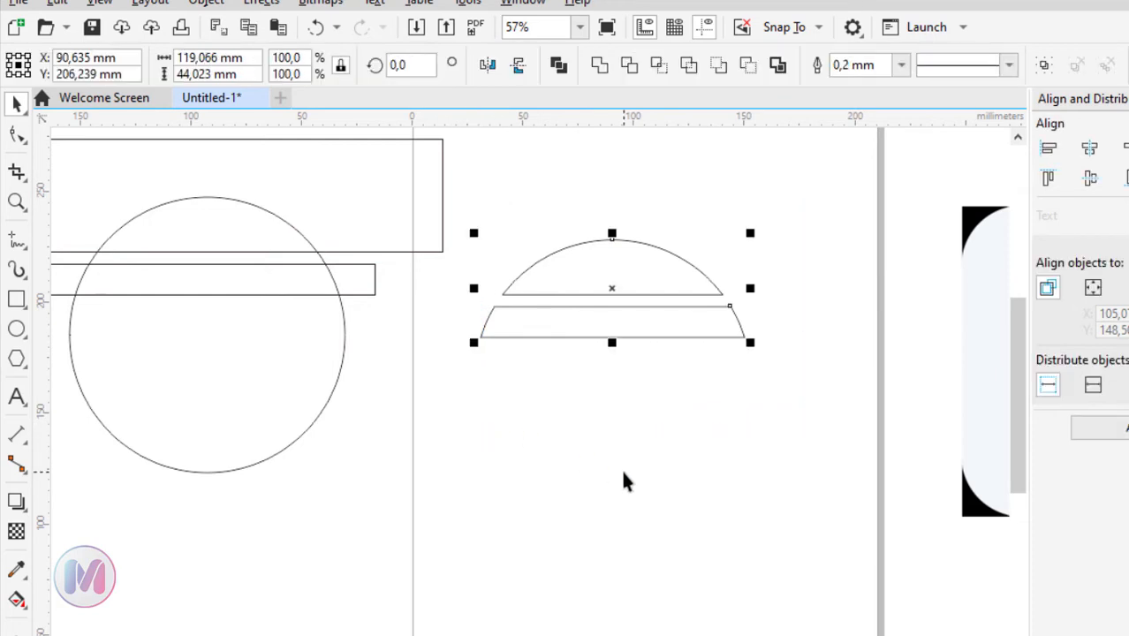
{"action": "left_click", "coordinate": [879, 245]}
{"action": "left_click", "coordinate": [1128, 99]}
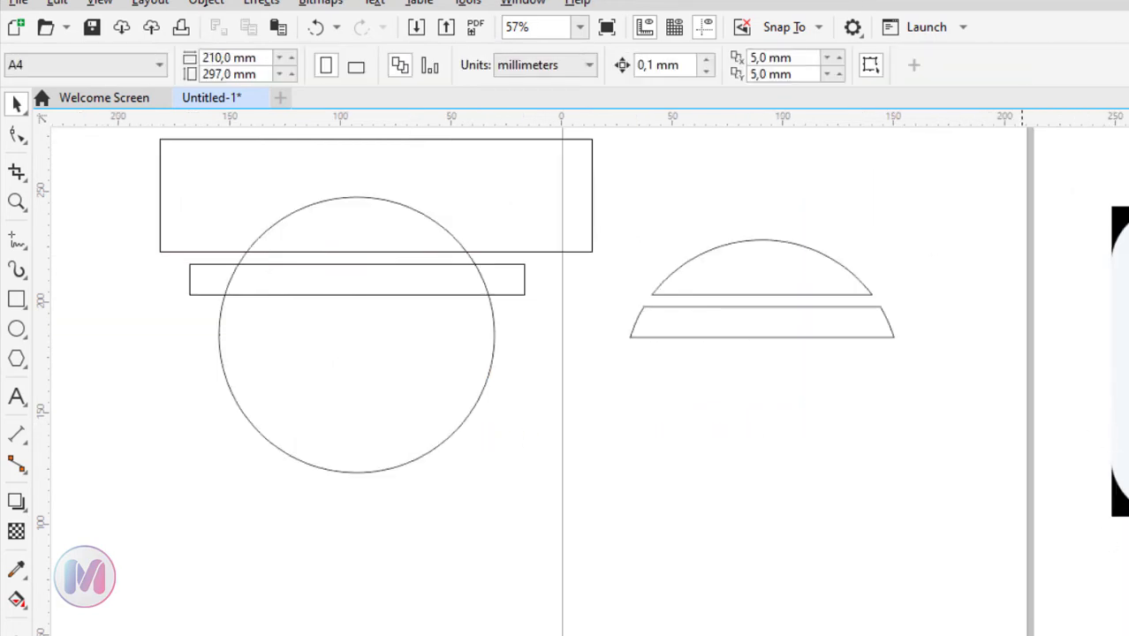
Place a vertically mirrored copy of the cap and strip beneath the originals to form the lower half of the striped circle
{"action": "scroll", "coordinate": [589, 381], "scroll_direction": "right", "scroll_amount": 4}
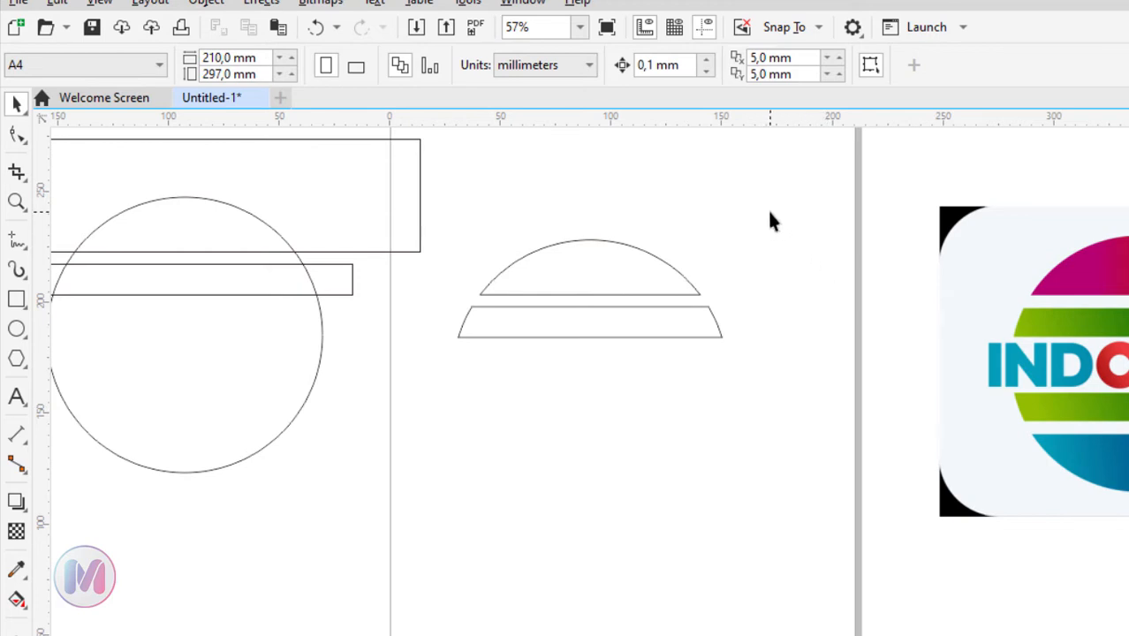
{"action": "left_click_drag", "start_coordinate": [777, 216], "coordinate": [444, 482]}
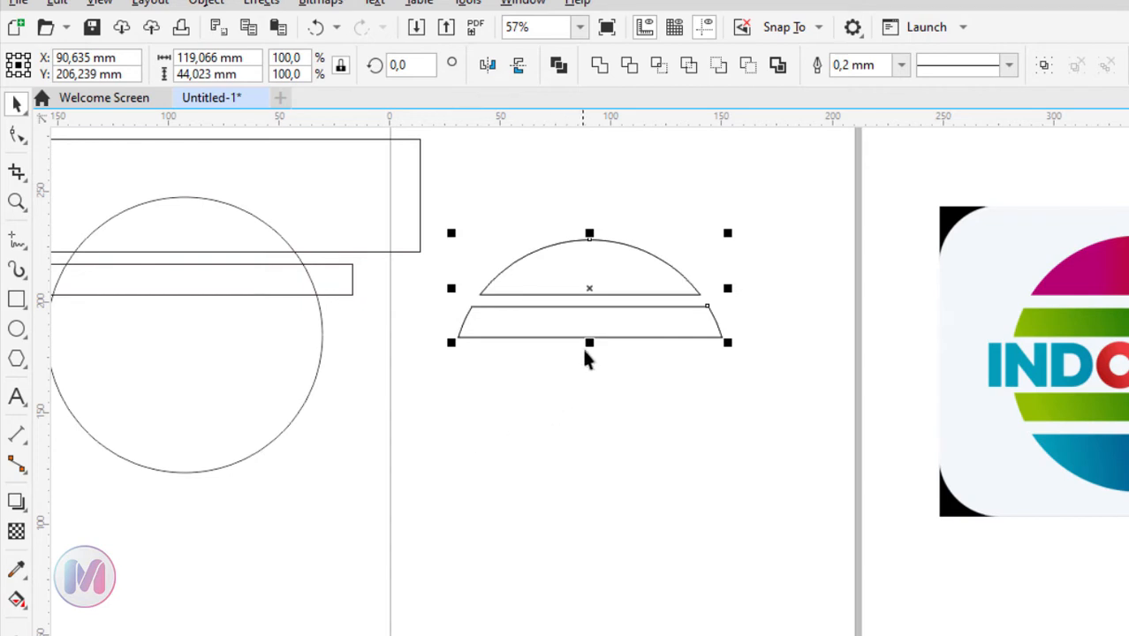
{"action": "left_click_drag", "start_coordinate": [595, 287], "coordinate": [580, 432]}
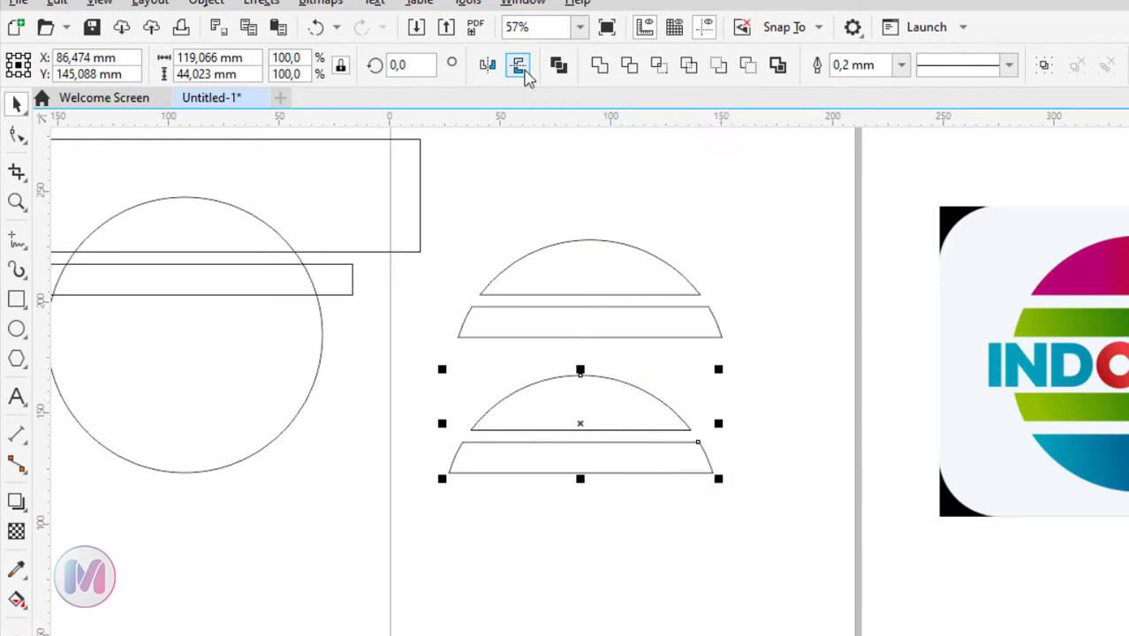
{"action": "left_click", "coordinate": [520, 69]}
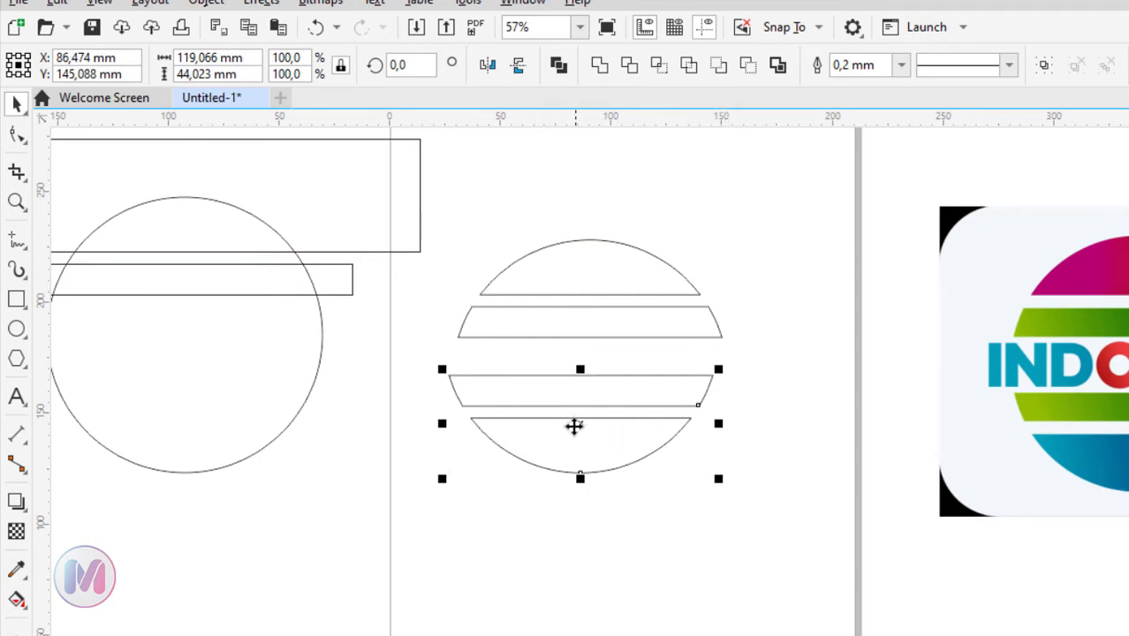
{"action": "left_click_drag", "start_coordinate": [578, 421], "coordinate": [590, 447]}
{"action": "left_click", "coordinate": [694, 556]}
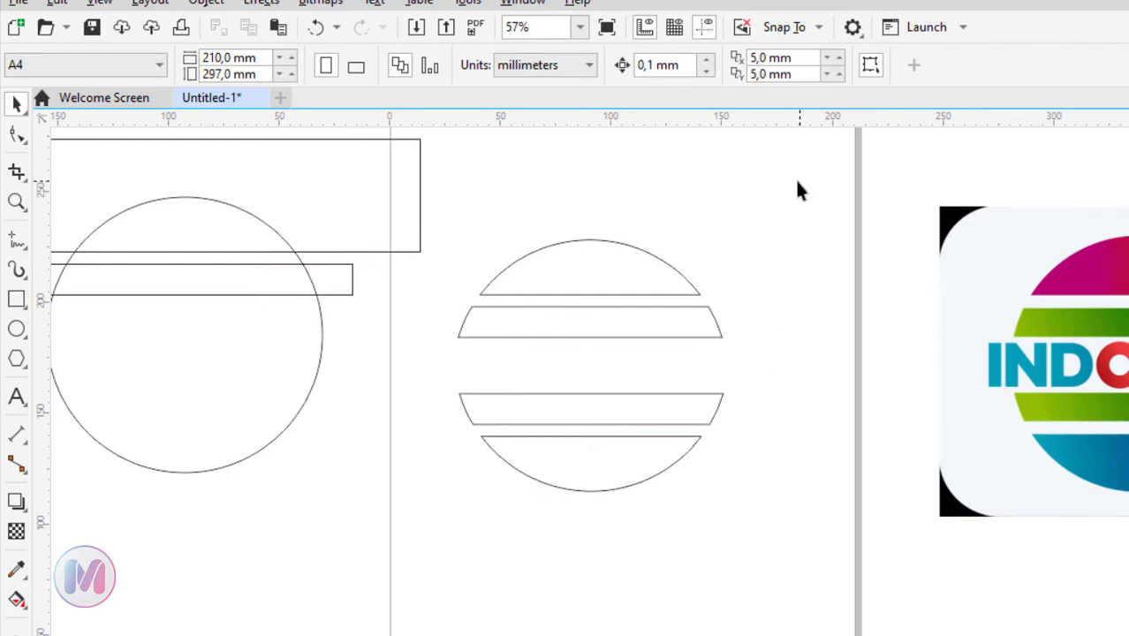
Align all four pieces of the striped circle by their horizontal centres
{"action": "left_click_drag", "start_coordinate": [791, 168], "coordinate": [451, 578]}
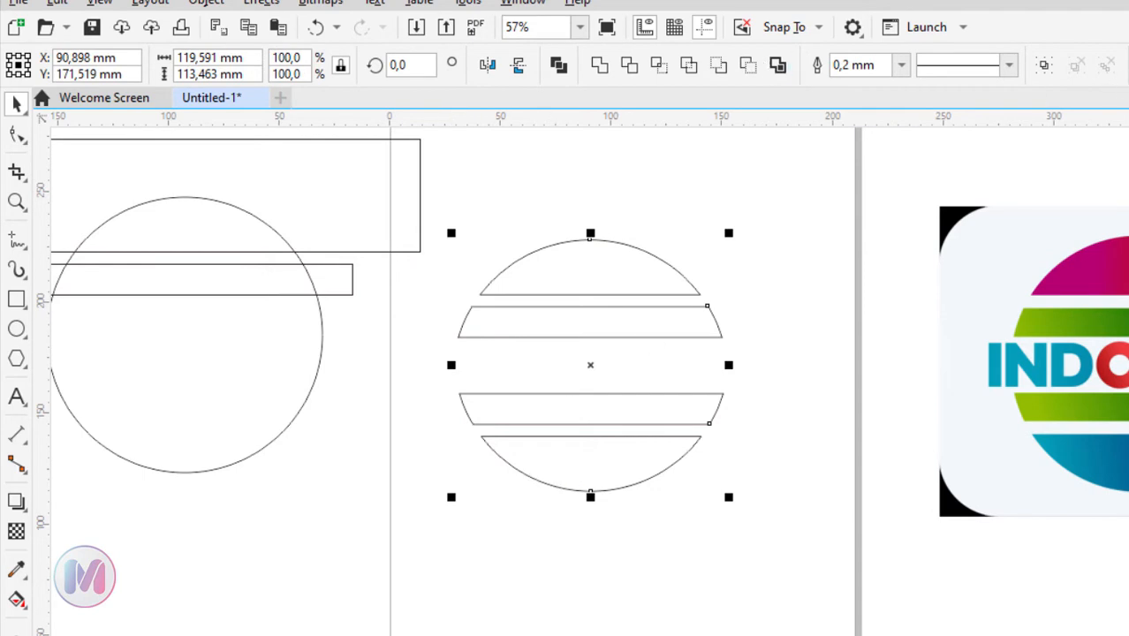
{"action": "key", "text": "ctrl+shift+a"}
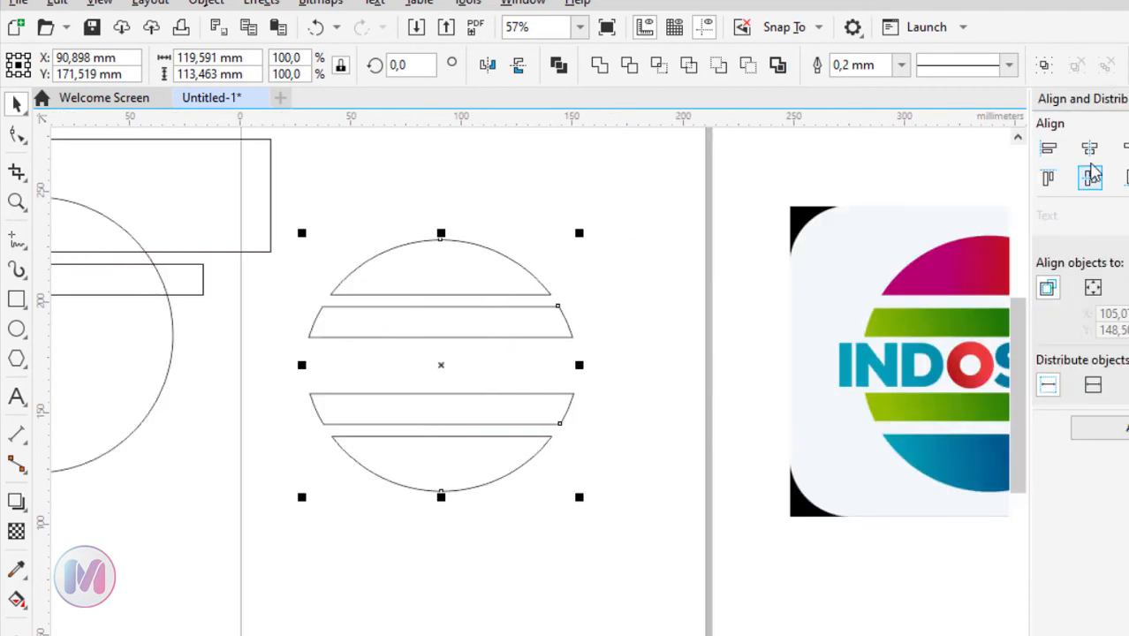
{"action": "left_click", "coordinate": [1092, 149]}
{"action": "left_click", "coordinate": [715, 427]}
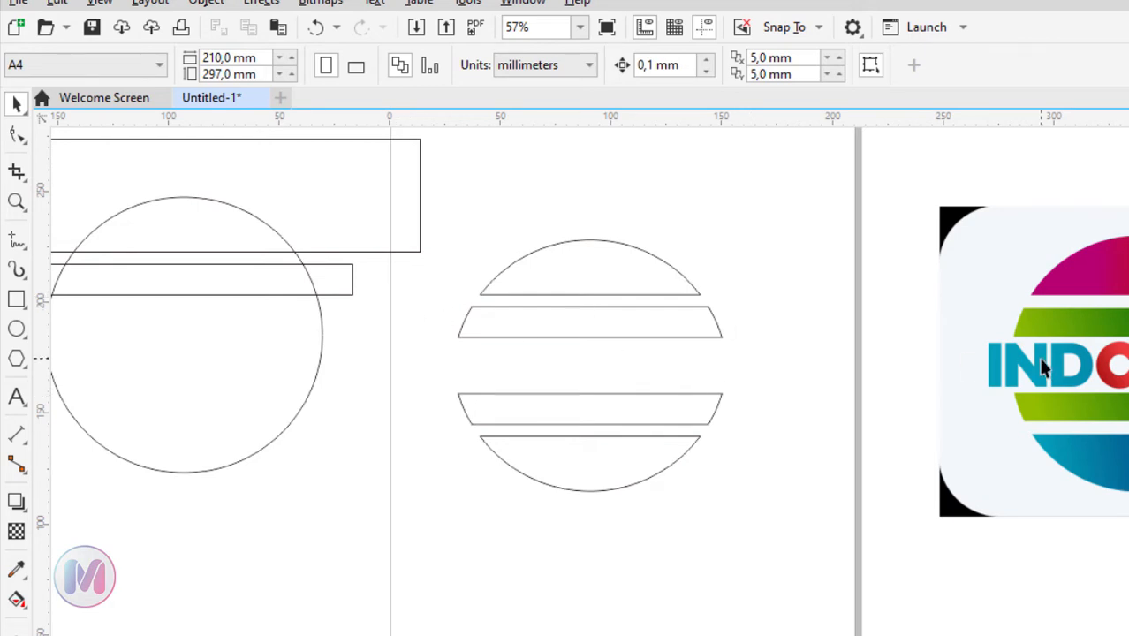
{"action": "left_click", "coordinate": [17, 398]}
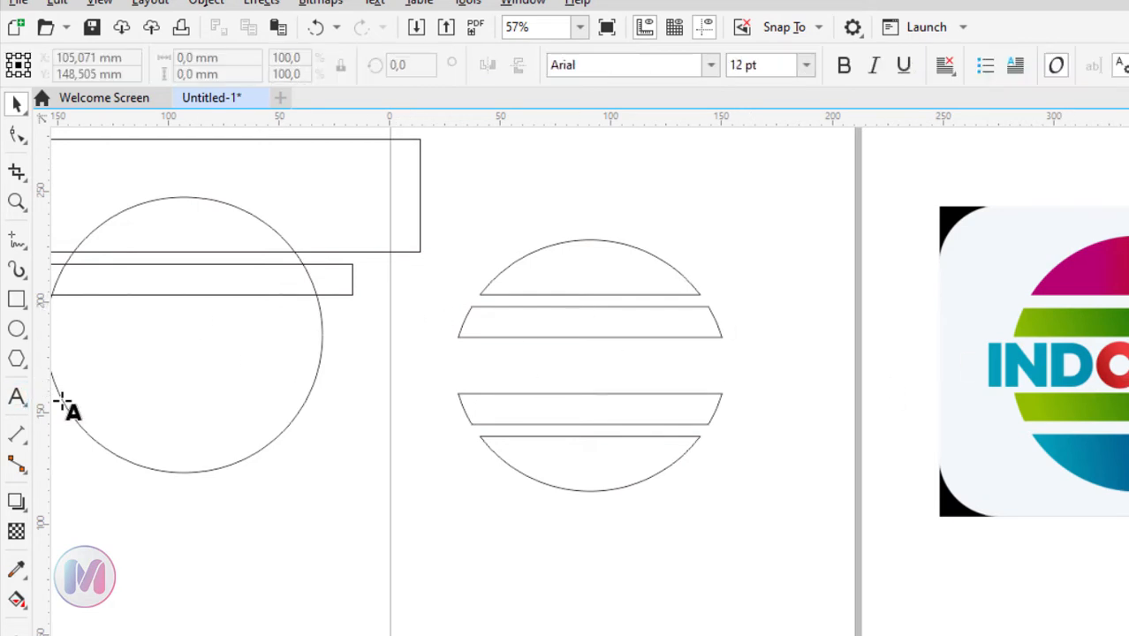
{"action": "left_click", "coordinate": [694, 196]}
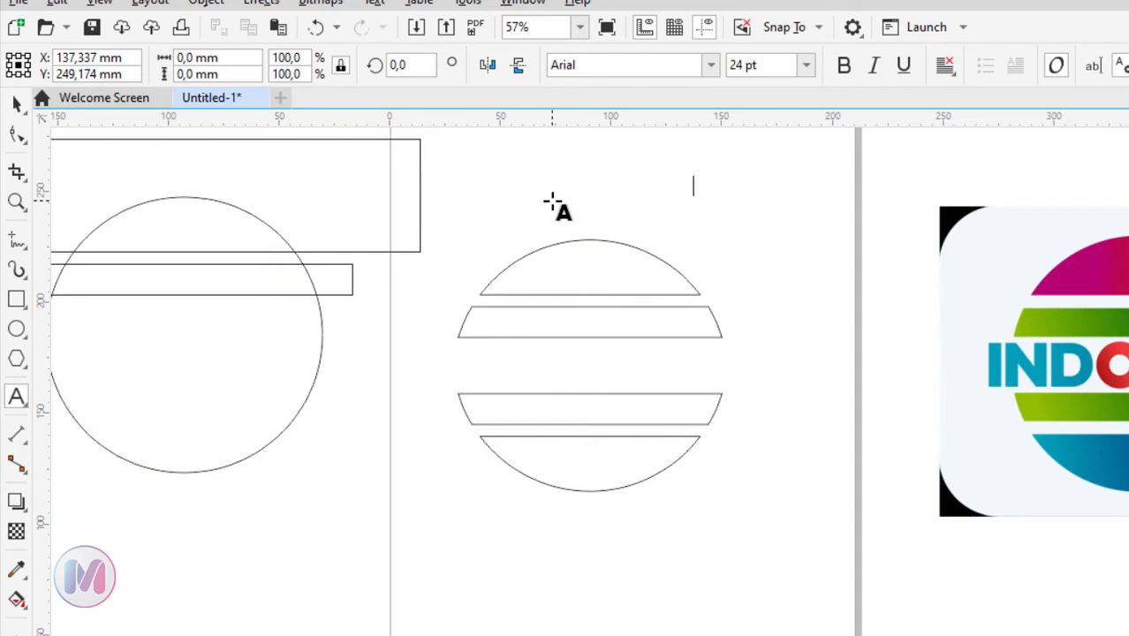
{"action": "type", "text": "IND"}
{"action": "left_click", "coordinate": [705, 171]}
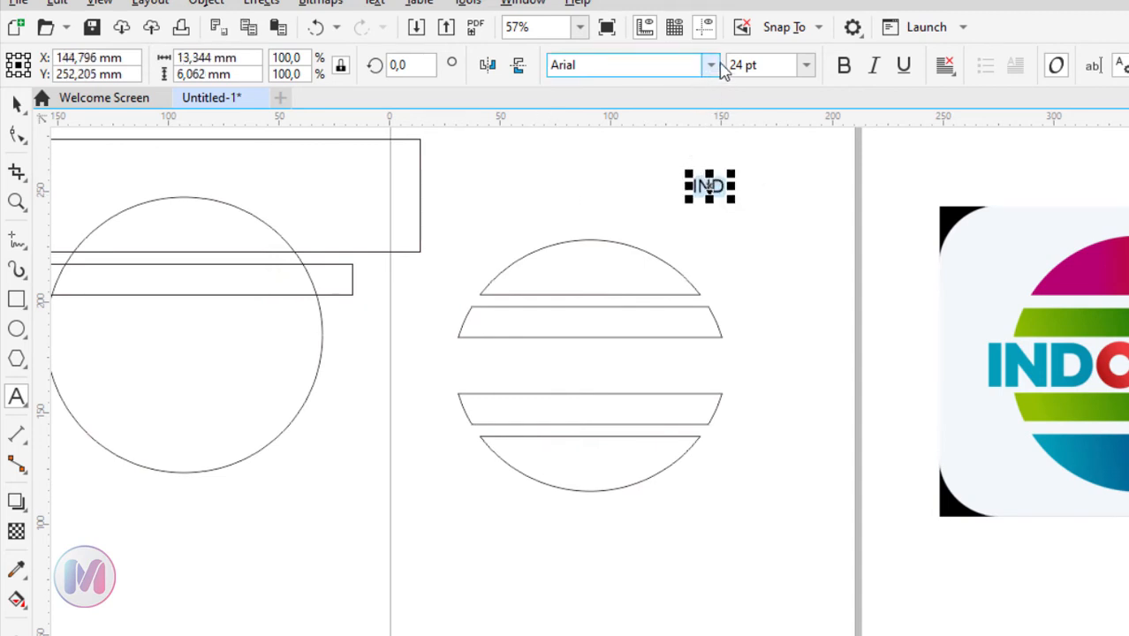
{"action": "left_click", "coordinate": [711, 66]}
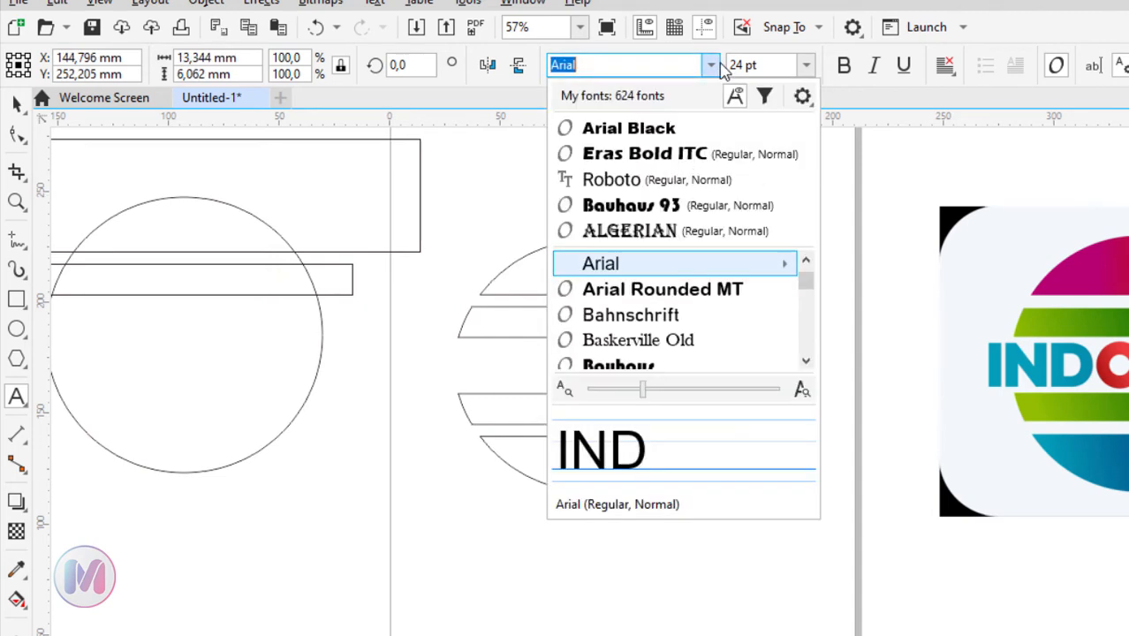
{"action": "left_click", "coordinate": [698, 139]}
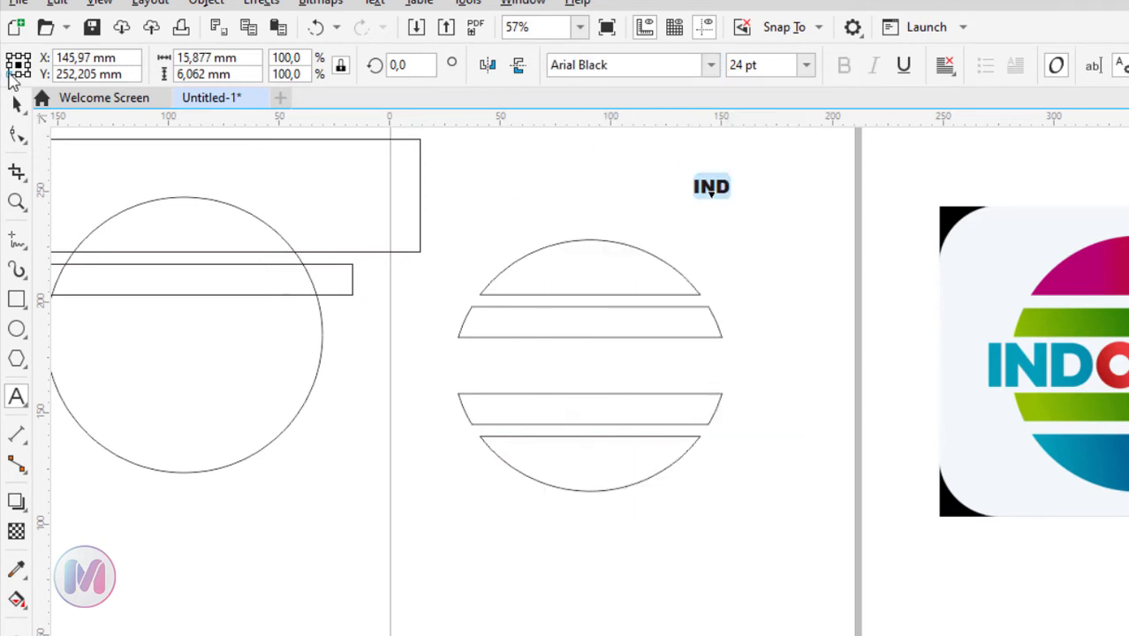
{"action": "left_click", "coordinate": [18, 104]}
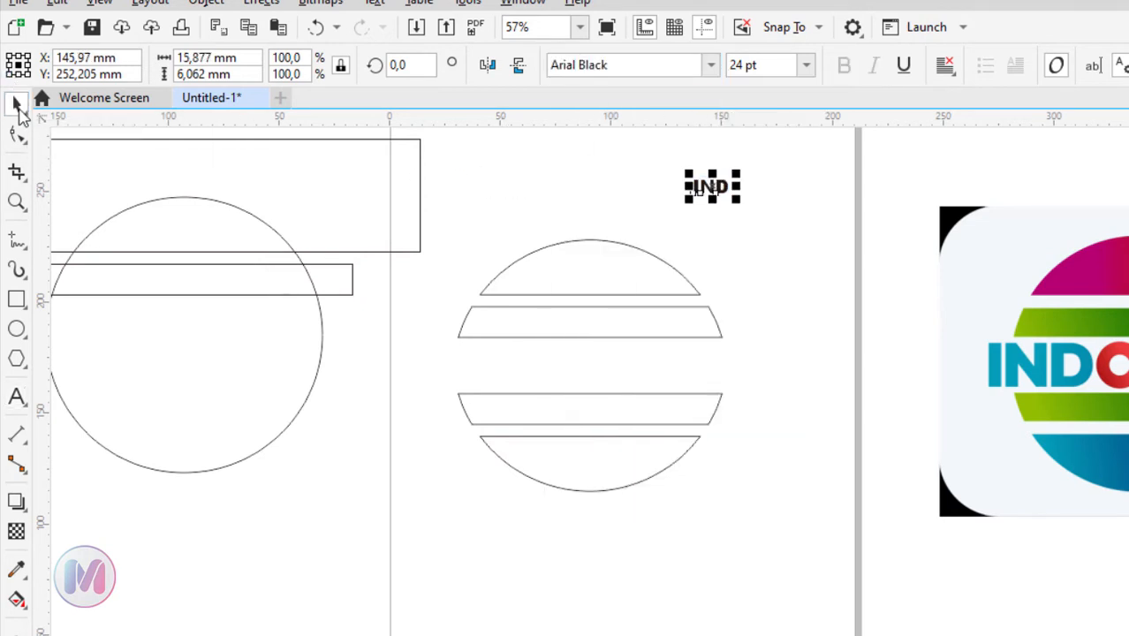
{"action": "left_click", "coordinate": [703, 243]}
{"action": "left_click_drag", "start_coordinate": [659, 159], "coordinate": [765, 212]}
{"action": "key", "text": "Delete"}
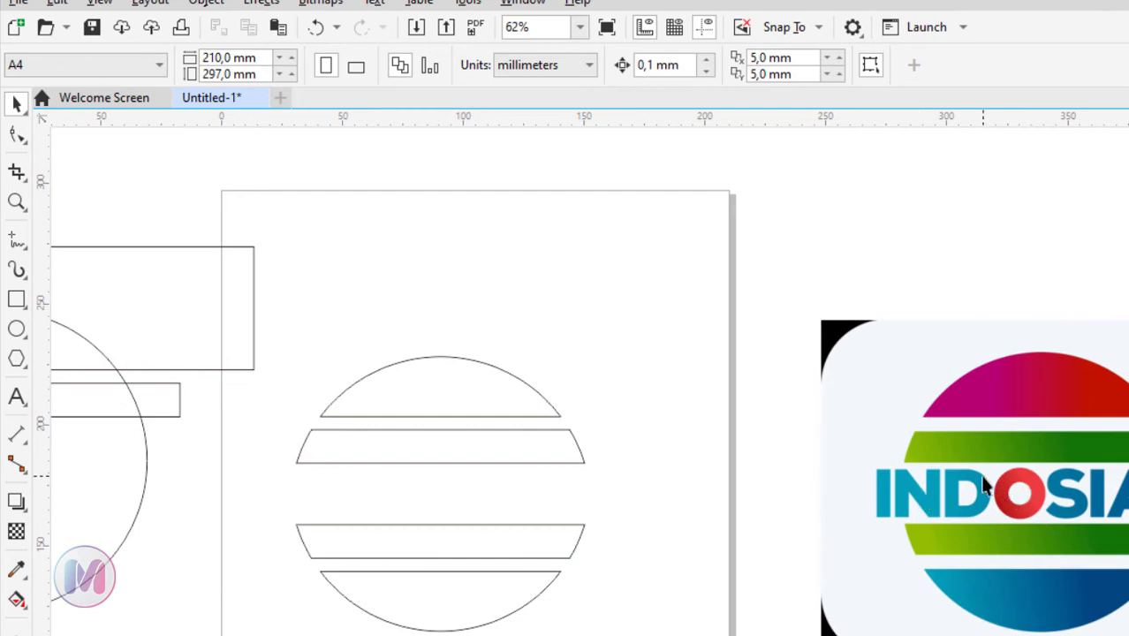
Add the text "IND" above the striped circle and set its font to Arial Black at 24 pt
{"action": "left_click", "coordinate": [16, 397]}
{"action": "left_click", "coordinate": [500, 241]}
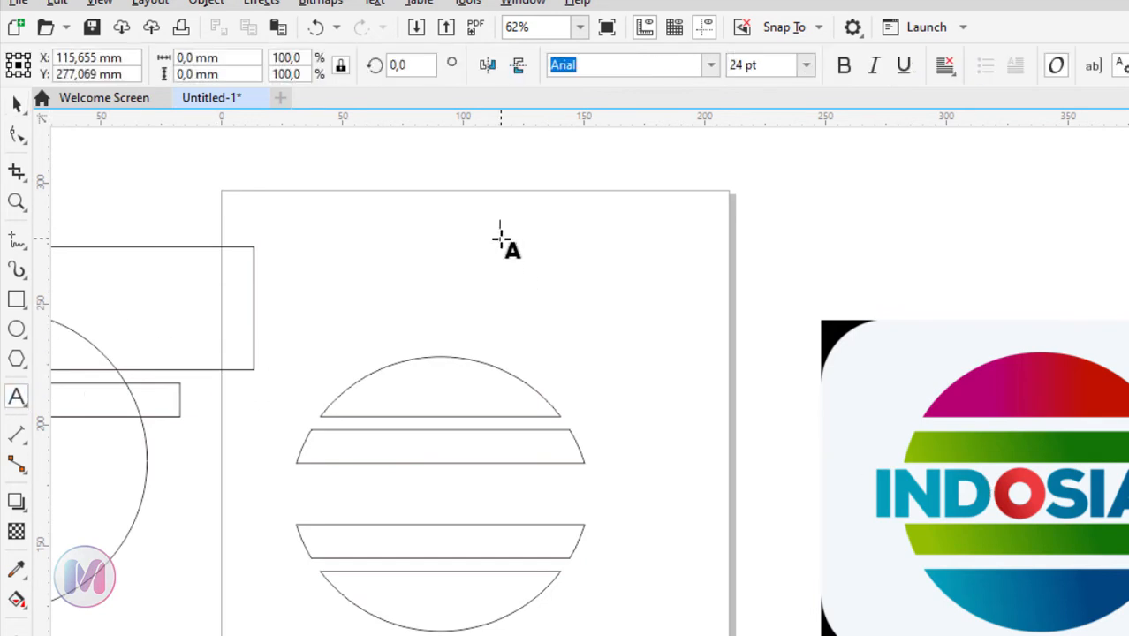
{"action": "key", "text": "ctrl+a"}
{"action": "key", "text": "BackSpace"}
{"action": "type", "text": "IND"}
{"action": "left_click", "coordinate": [16, 103]}
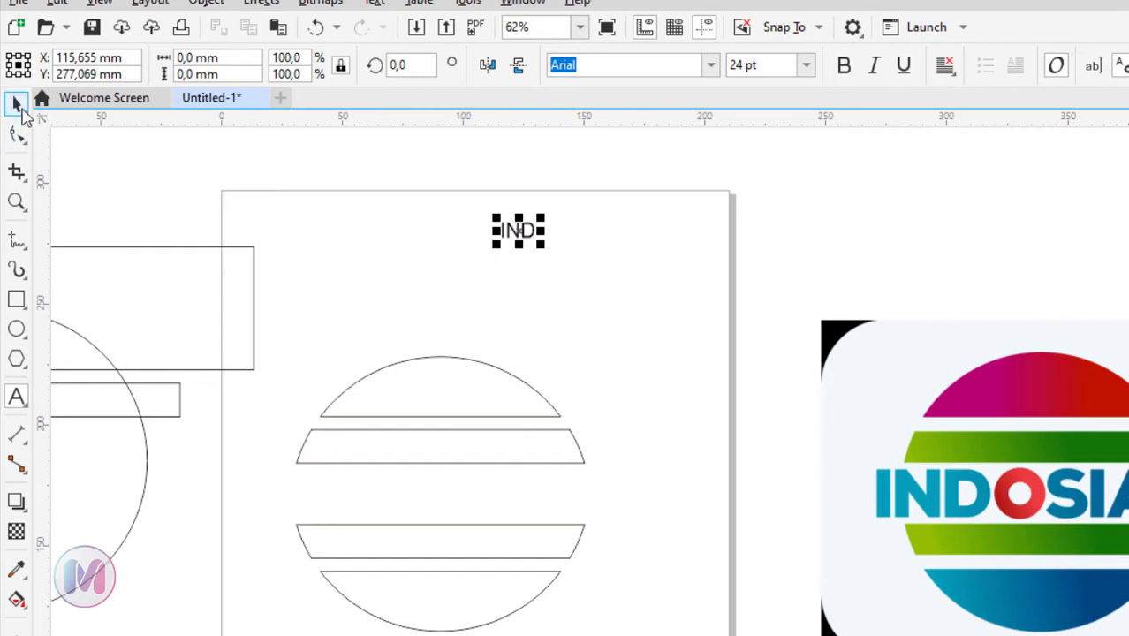
{"action": "left_click", "coordinate": [710, 67]}
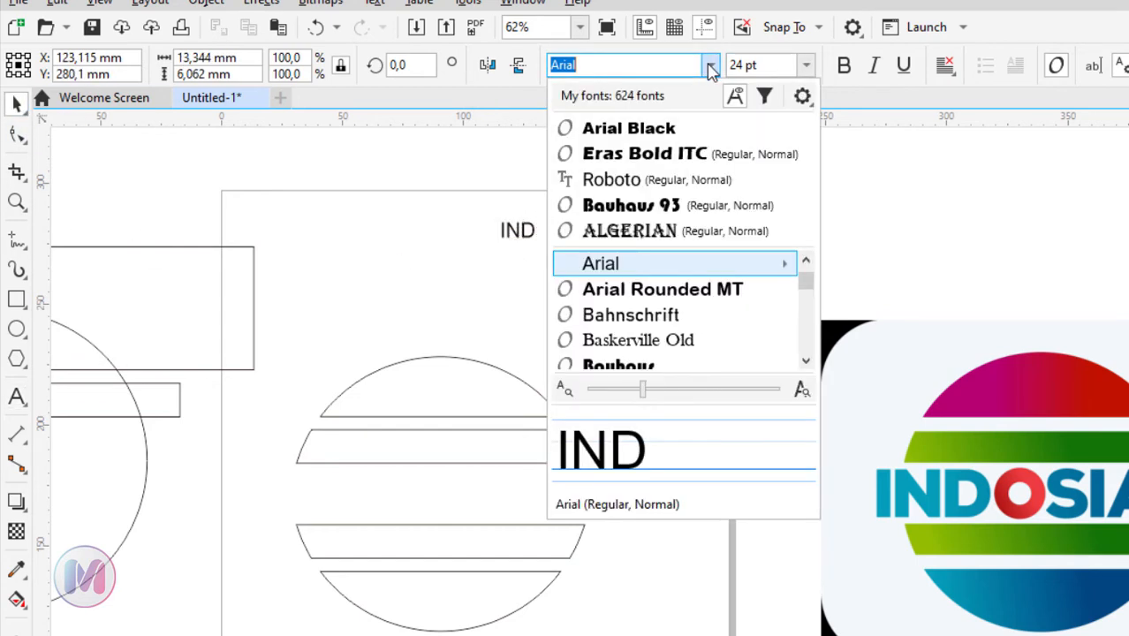
{"action": "left_click", "coordinate": [676, 128]}
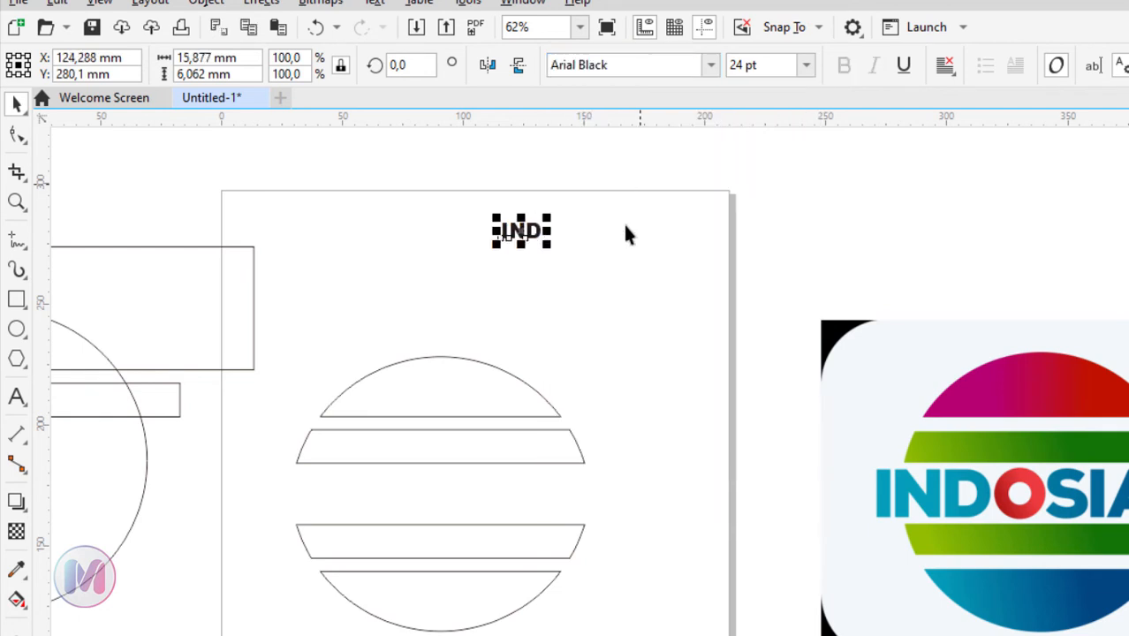
{"action": "left_click", "coordinate": [601, 262]}
Duplicate the IND text beside the original on the same line and change the copy's wording to "SIAR"
{"action": "left_click", "coordinate": [526, 231]}
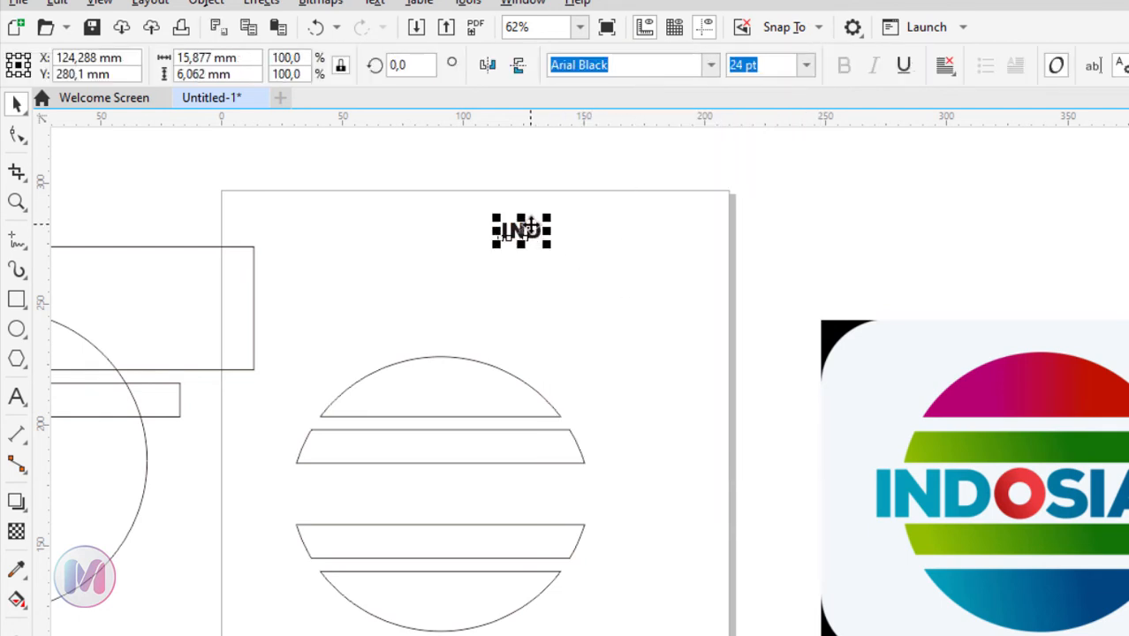
{"action": "left_click_drag", "start_coordinate": [527, 228], "coordinate": [596, 230]}
{"action": "double_click", "coordinate": [596, 230]}
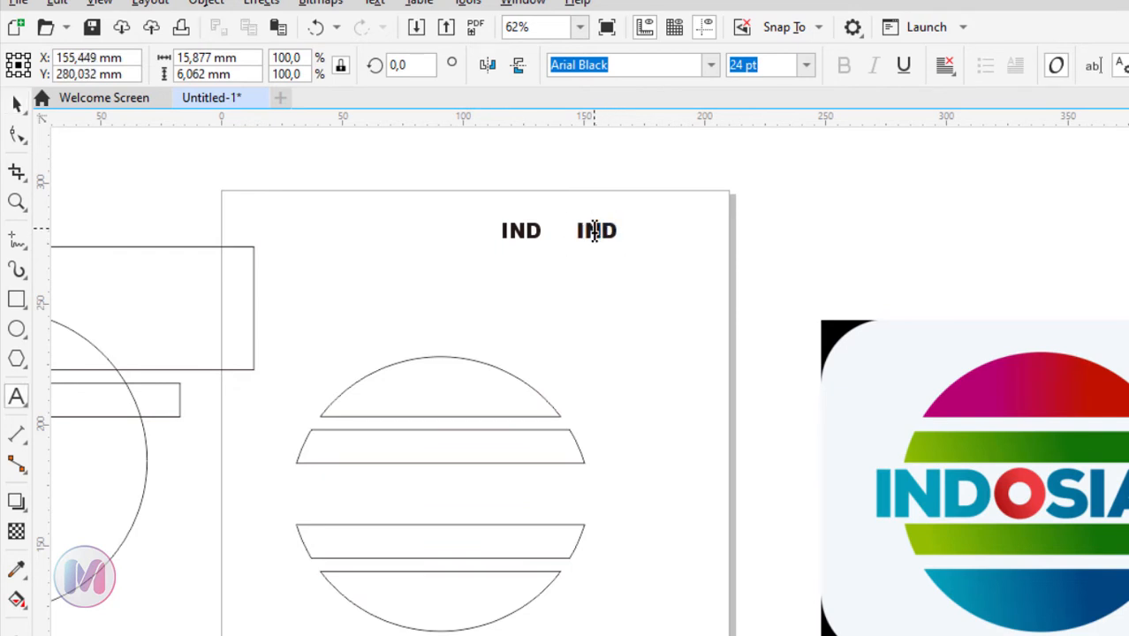
{"action": "double_click", "coordinate": [596, 230]}
{"action": "type", "text": "SIAR"}
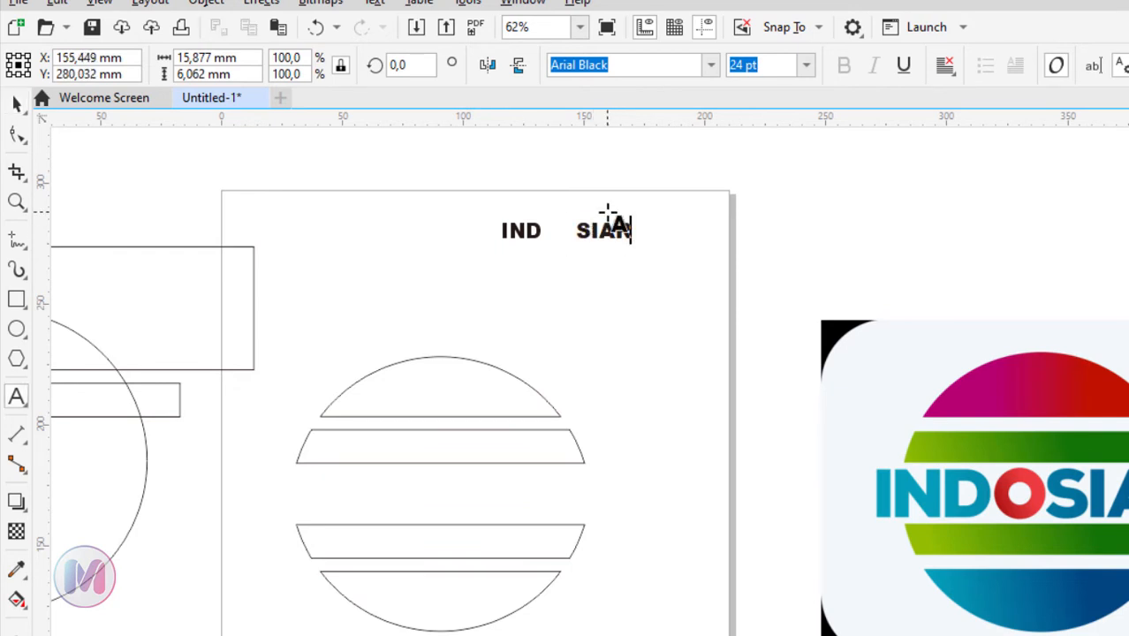
Make a concentric copy about 3 mm across inside the circle after IND and subtract it with Back minus front to form the O
{"action": "scroll", "coordinate": [605, 217], "scroll_direction": "up", "scroll_amount": 2}
{"action": "scroll", "coordinate": [557, 246], "scroll_direction": "down", "scroll_amount": 2}
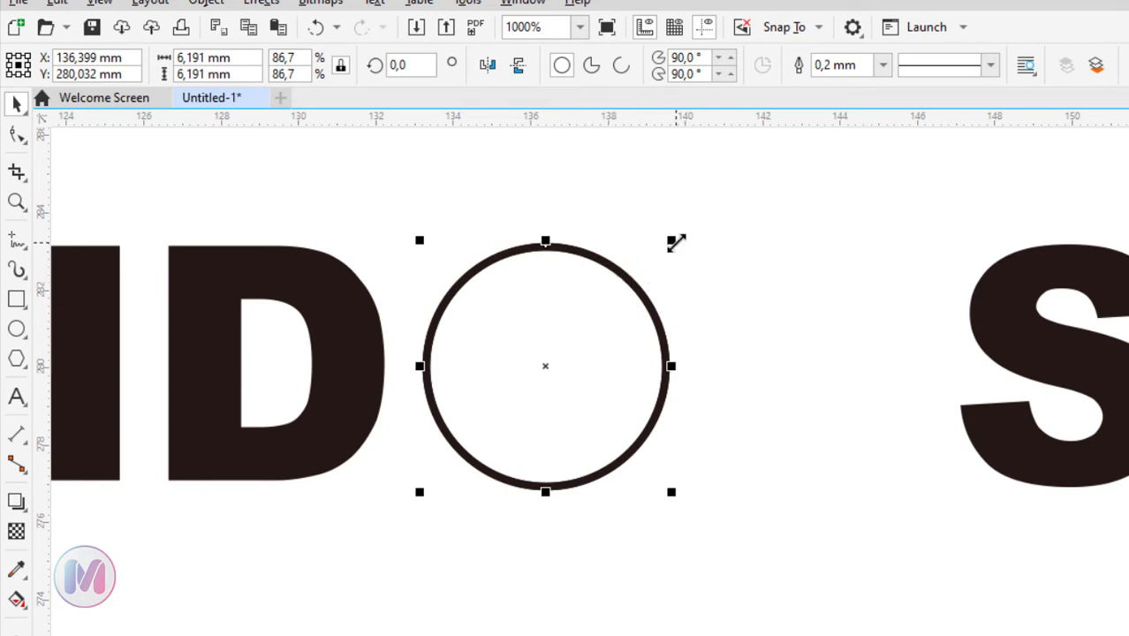
{"action": "left_click_drag", "start_coordinate": [672, 243], "coordinate": [611, 305]}
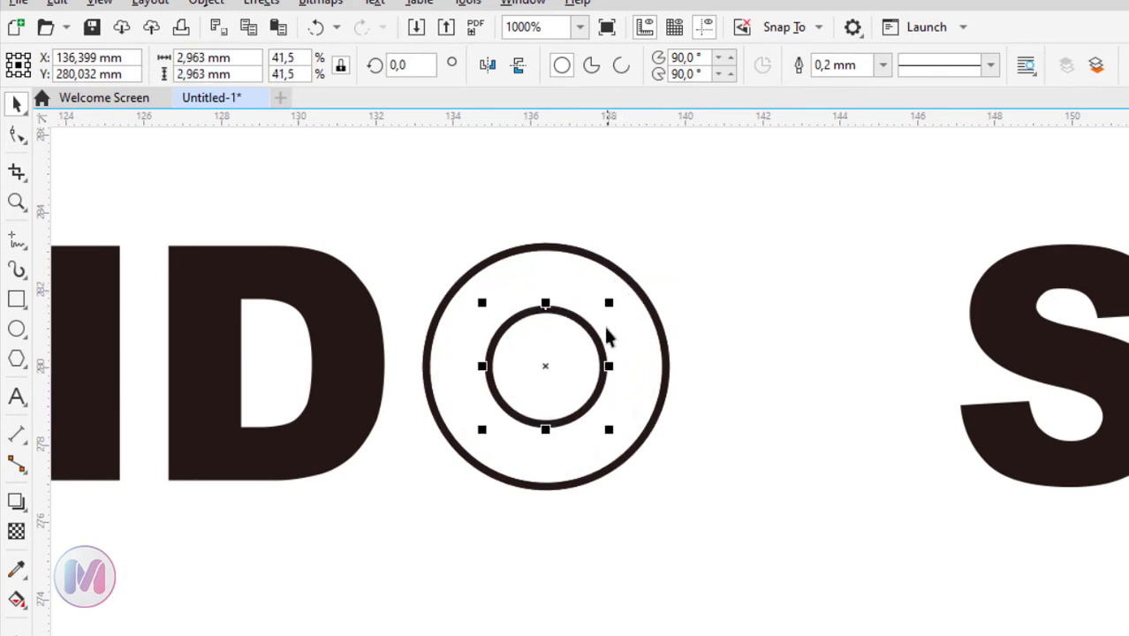
{"action": "scroll", "coordinate": [580, 402], "scroll_direction": "down", "scroll_amount": 3}
{"action": "scroll", "coordinate": [590, 399], "scroll_direction": "up", "scroll_amount": 1}
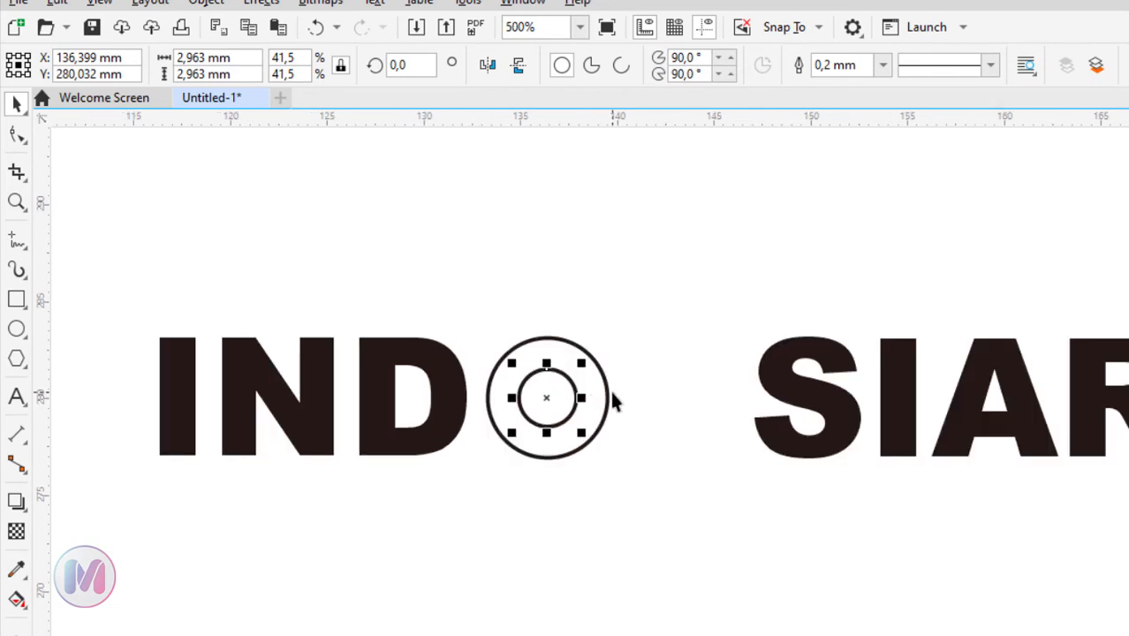
{"action": "left_click", "coordinate": [610, 397], "text": "shift"}
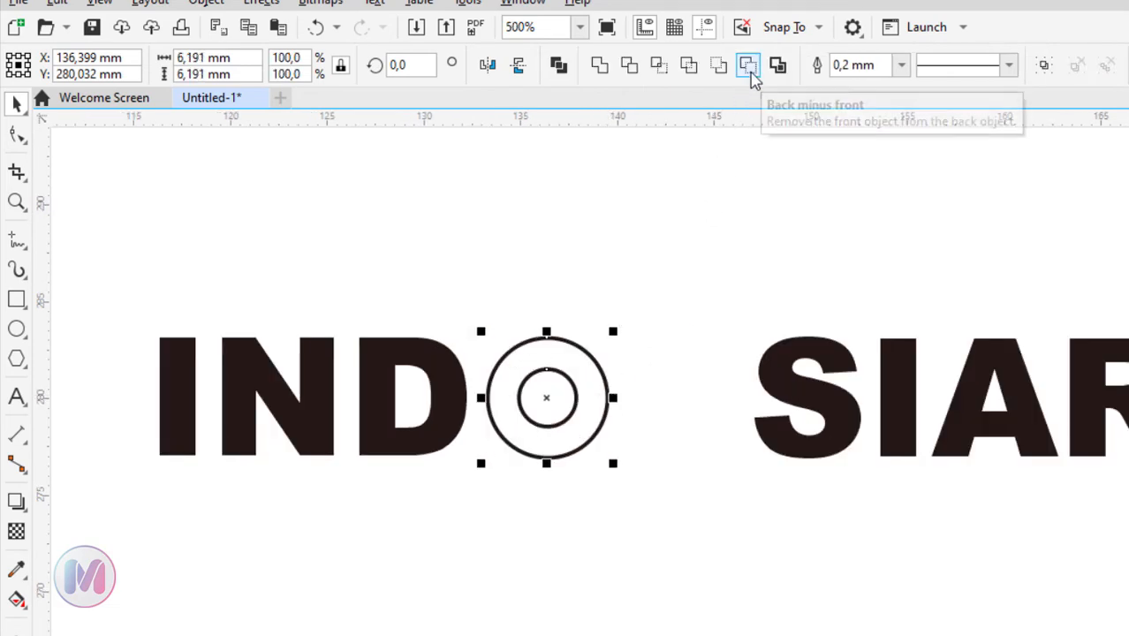
{"action": "left_click", "coordinate": [750, 76]}
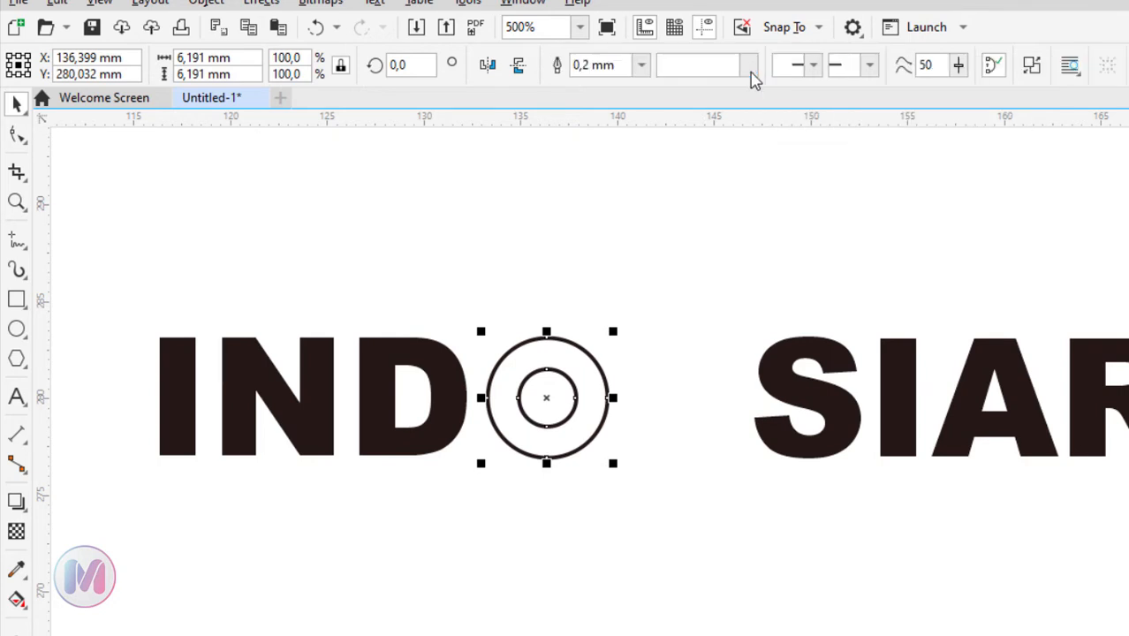
Move the SIAR text close beside the O ring, centred at about X 151.4 mm, Y 279.5 mm
{"action": "left_click", "coordinate": [821, 313]}
{"action": "left_click_drag", "start_coordinate": [804, 362], "coordinate": [669, 370]}
{"action": "left_click", "coordinate": [674, 362]}
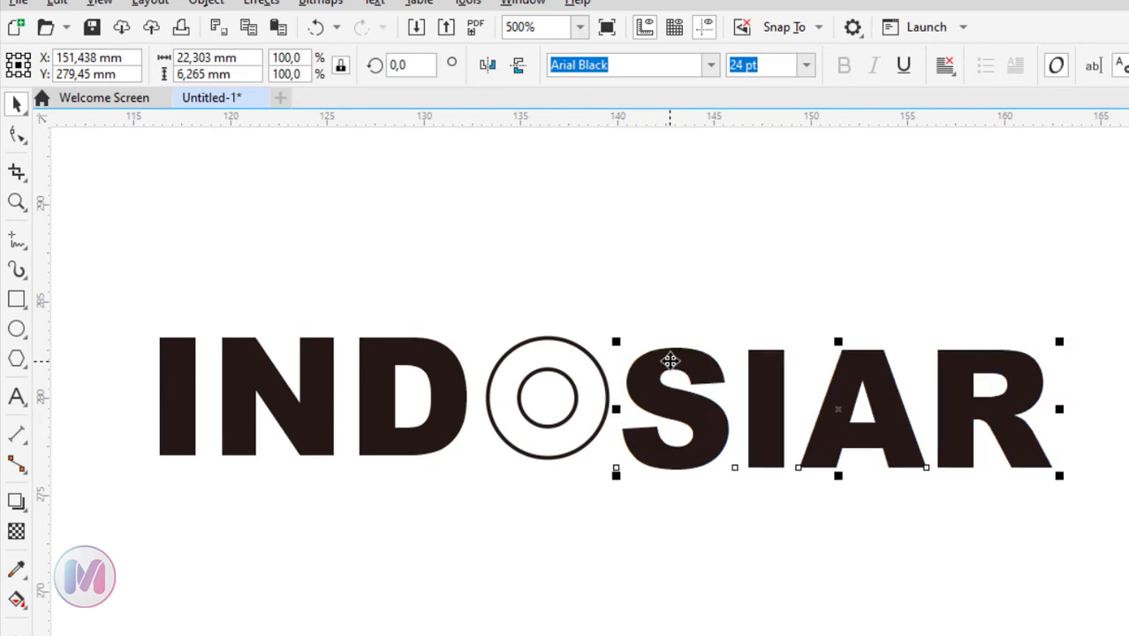
Align the IND text, O ring and SIAR text to a common horizontal centre line
{"action": "left_click", "coordinate": [1061, 272]}
{"action": "left_click_drag", "start_coordinate": [1122, 232], "coordinate": [123, 513]}
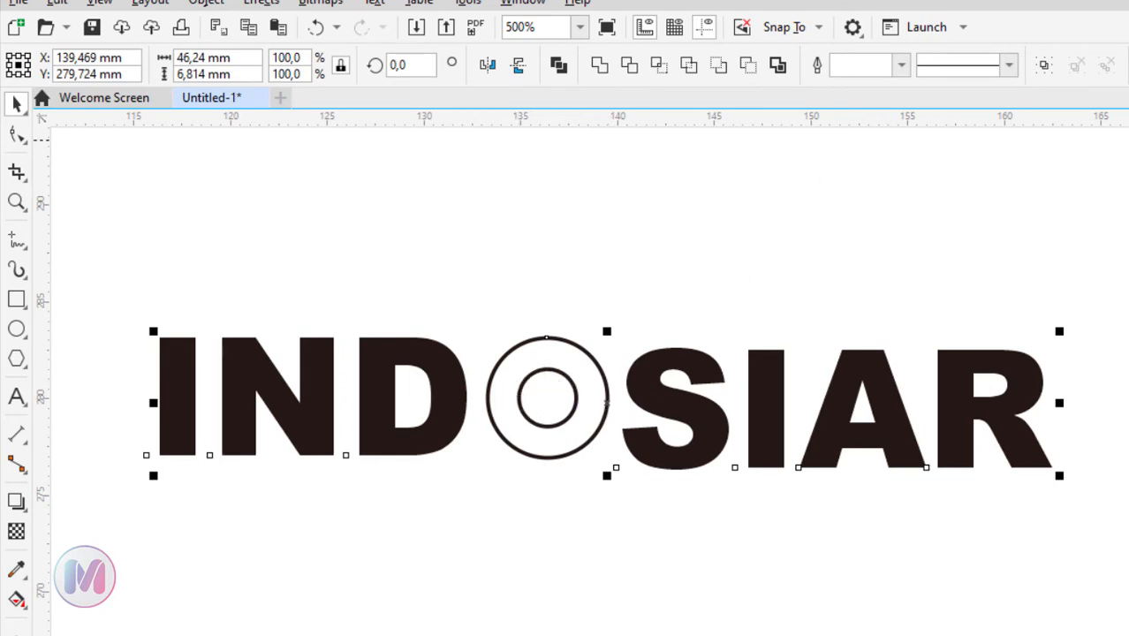
{"action": "key", "text": "ctrl+shift+a"}
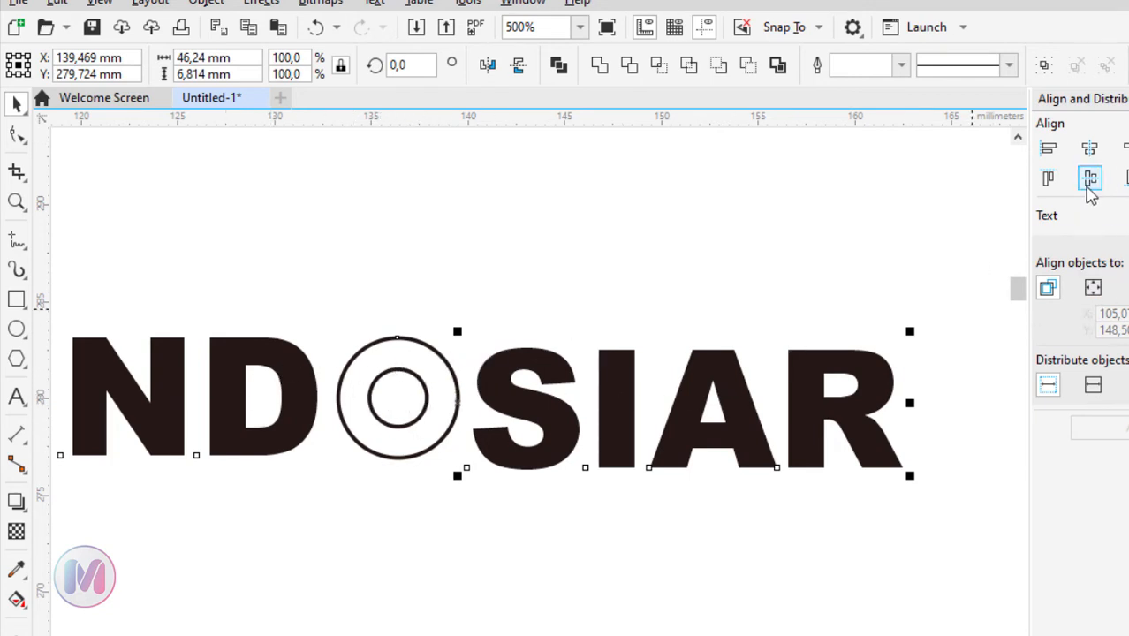
{"action": "left_click", "coordinate": [1094, 182]}
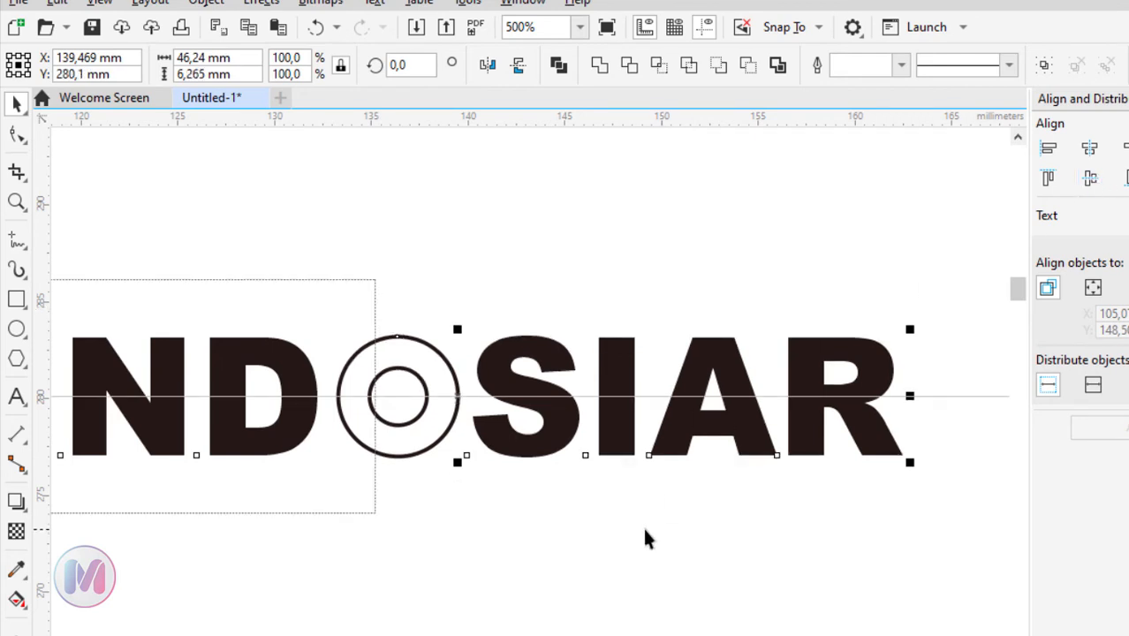
{"action": "left_click", "coordinate": [644, 470]}
Move the whole INDOSIAR wordmark into the circle's middle gap, centred at about X 51.1 mm, Y 172.5 mm
{"action": "scroll", "coordinate": [643, 470], "scroll_direction": "down", "scroll_amount": 3}
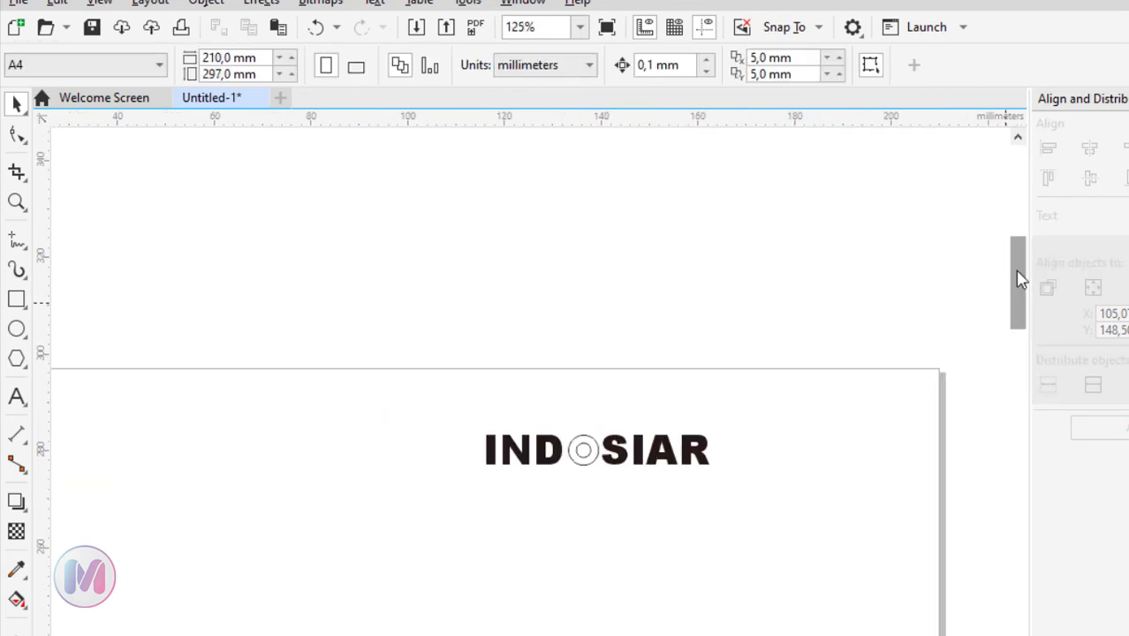
{"action": "left_click_drag", "start_coordinate": [1020, 277], "coordinate": [1020, 323]}
{"action": "scroll", "coordinate": [618, 345], "scroll_direction": "down", "scroll_amount": 1}
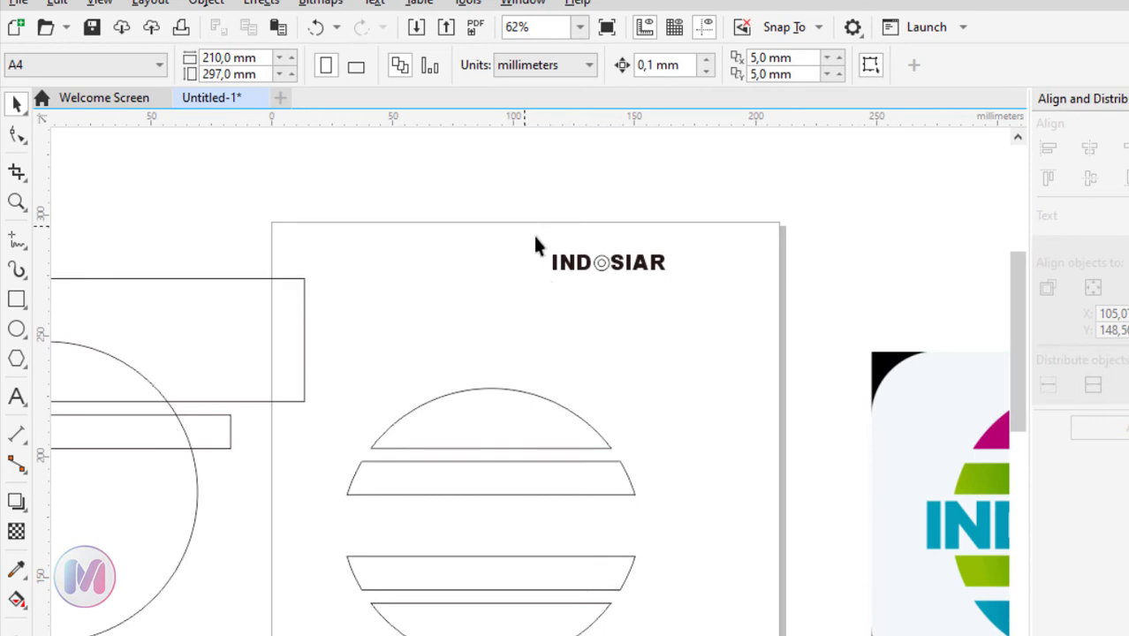
{"action": "left_click_drag", "start_coordinate": [525, 226], "coordinate": [697, 318]}
{"action": "left_click_drag", "start_coordinate": [630, 283], "coordinate": [424, 522]}
{"action": "scroll", "coordinate": [423, 522], "scroll_direction": "down", "scroll_amount": 1}
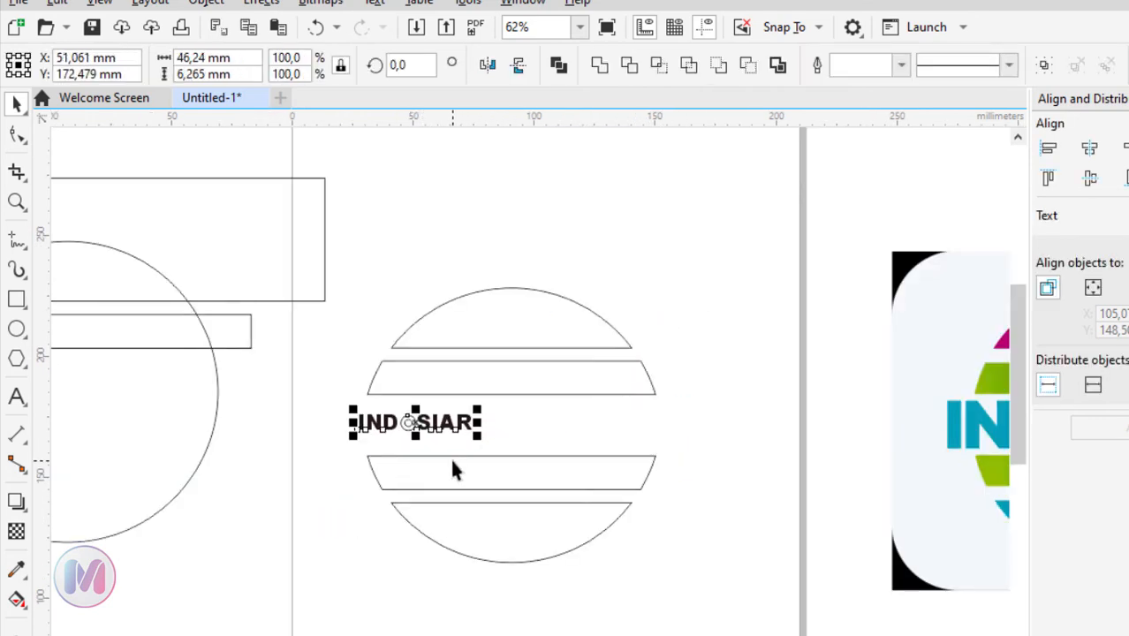
Scale the wordmark up to about 122 mm wide and centre it at about X 84.5 mm, Y 171.4 mm
{"action": "scroll", "coordinate": [450, 456], "scroll_direction": "up", "scroll_amount": 1}
{"action": "left_click_drag", "start_coordinate": [496, 409], "coordinate": [680, 481]}
{"action": "left_click_drag", "start_coordinate": [322, 399], "coordinate": [494, 396]}
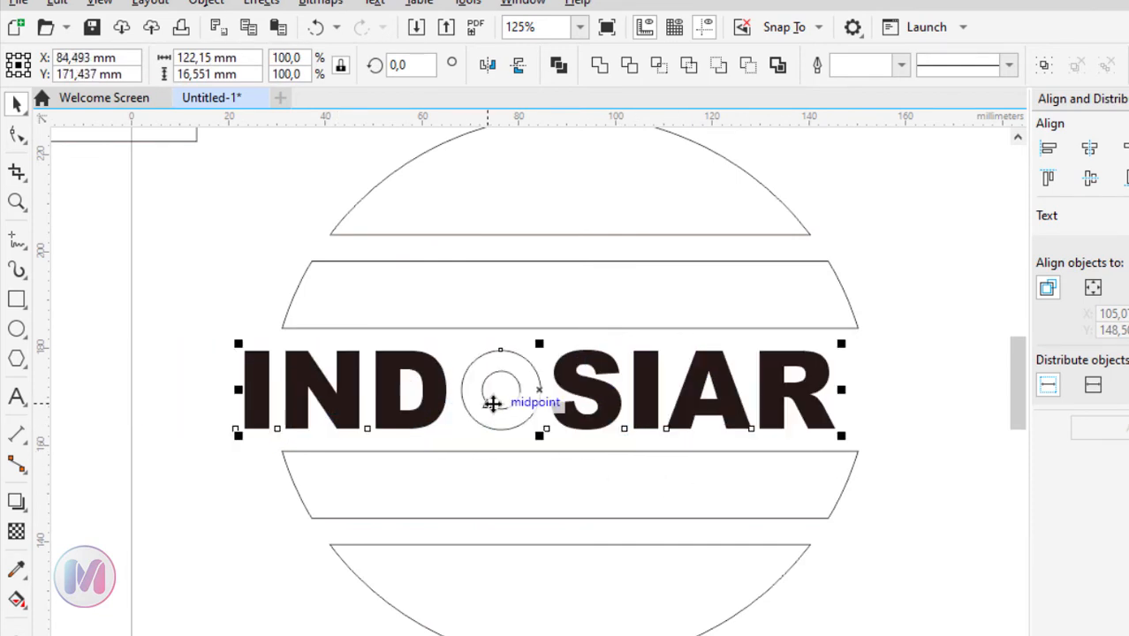
Enlarge the wordmark to about 144 mm wide and shift its centre to about X 88.3 mm
{"action": "left_click_drag", "start_coordinate": [839, 435], "coordinate": [921, 467]}
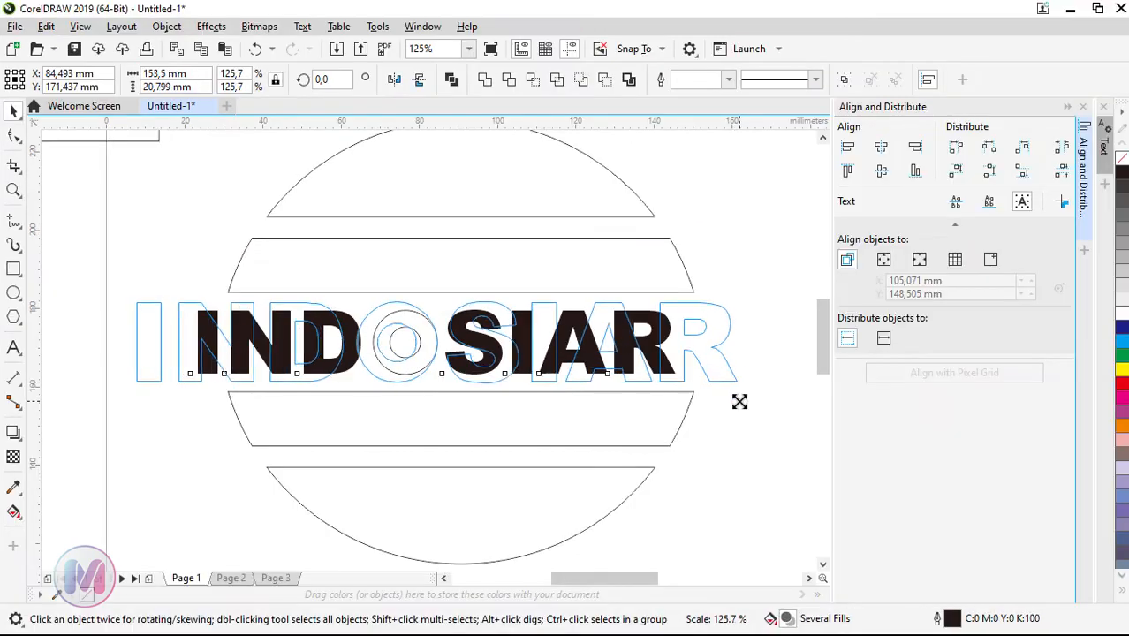
{"action": "left_click_drag", "start_coordinate": [739, 402], "coordinate": [721, 397]}
{"action": "scroll", "coordinate": [177, 378], "scroll_direction": "down", "scroll_amount": 1}
{"action": "scroll", "coordinate": [212, 385], "scroll_direction": "up", "scroll_amount": 1}
{"action": "scroll", "coordinate": [136, 424], "scroll_direction": "down", "scroll_amount": 1}
{"action": "left_click_drag", "start_coordinate": [130, 401], "coordinate": [138, 399]}
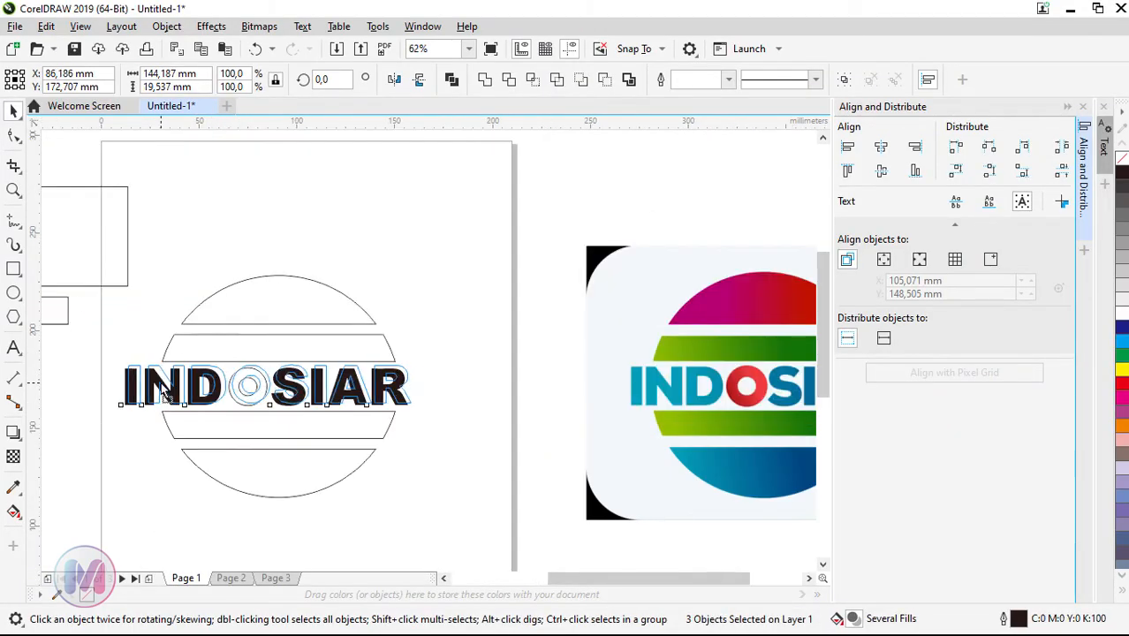
Nudge the wordmark down within the middle gap to about Y 171.7 mm
{"action": "scroll", "coordinate": [135, 406], "scroll_direction": "up", "scroll_amount": 1}
{"action": "scroll", "coordinate": [236, 411], "scroll_direction": "down", "scroll_amount": 1}
{"action": "scroll", "coordinate": [239, 413], "scroll_direction": "up", "scroll_amount": 1}
{"action": "key", "text": "Down"}
{"action": "key", "text": "Down"}
{"action": "key", "text": "Down"}
{"action": "key", "text": "Down"}
{"action": "key", "text": "Down"}
{"action": "key", "text": "Down"}
{"action": "key", "text": "Down"}
{"action": "key", "text": "Down"}
{"action": "key", "text": "Down"}
{"action": "scroll", "coordinate": [265, 348], "scroll_direction": "down", "scroll_amount": 2}
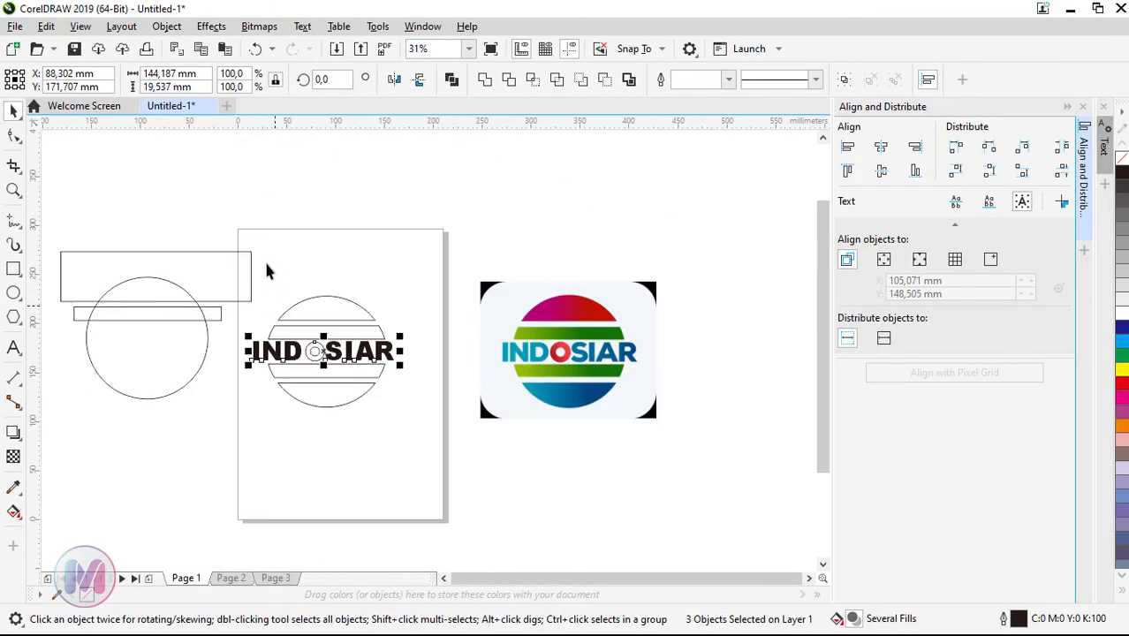
Select IND, the O ring and SIAR together and enlarge them about their centre to about 153 mm wide
{"action": "scroll", "coordinate": [272, 295], "scroll_direction": "up", "scroll_amount": 1}
{"action": "scroll", "coordinate": [275, 300], "scroll_direction": "down", "scroll_amount": 1}
{"action": "scroll", "coordinate": [258, 328], "scroll_direction": "up", "scroll_amount": 1}
{"action": "left_click", "coordinate": [258, 331]}
{"action": "left_click", "coordinate": [302, 383]}
{"action": "left_click", "coordinate": [386, 378], "text": "shift"}
{"action": "left_click", "coordinate": [461, 381], "text": "shift"}
{"action": "scroll", "coordinate": [471, 385], "scroll_direction": "up", "scroll_amount": 2}
{"action": "left_click_drag", "start_coordinate": [571, 398], "coordinate": [583, 405]}
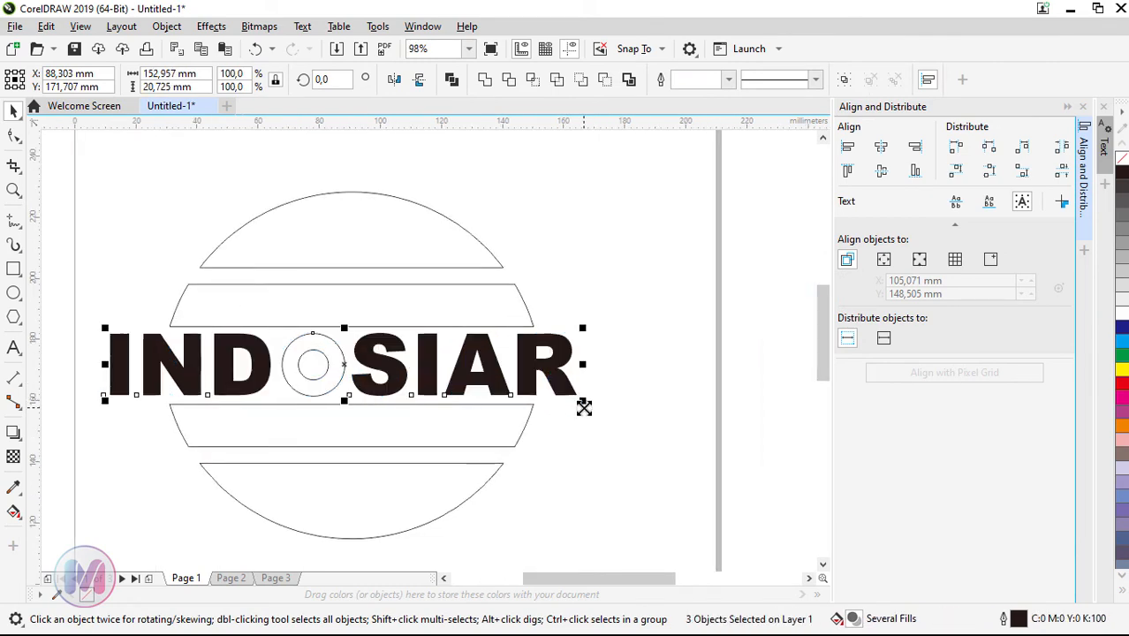
Nudge the wordmark right to about X 91.4 mm and narrow it slightly from its right edge
{"action": "key", "text": "Right"}
{"action": "key", "text": "Right"}
{"action": "key", "text": "Right"}
{"action": "key", "text": "Right"}
{"action": "key", "text": "Right"}
{"action": "key", "text": "Right"}
{"action": "key", "text": "Right"}
{"action": "key", "text": "Right"}
{"action": "key", "text": "Right"}
{"action": "key", "text": "Right"}
{"action": "key", "text": "Right"}
{"action": "key", "text": "Right"}
{"action": "key", "text": "Right"}
{"action": "key", "text": "Right"}
{"action": "key", "text": "Right"}
{"action": "key", "text": "Right"}
{"action": "key", "text": "Right"}
{"action": "key", "text": "Right"}
{"action": "key", "text": "Right"}
{"action": "key", "text": "Right"}
{"action": "scroll", "coordinate": [552, 415], "scroll_direction": "down", "scroll_amount": 3}
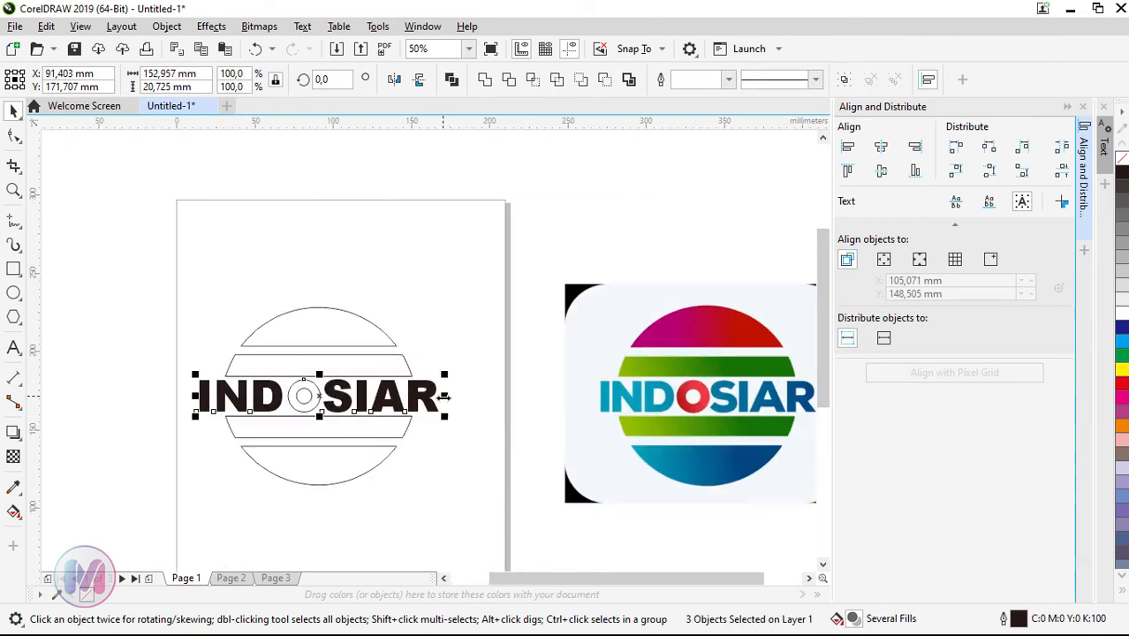
{"action": "left_click_drag", "start_coordinate": [448, 396], "coordinate": [440, 396]}
Nudge the two circle segments above the wordmark up together, to a centre of about Y 208.1 mm
{"action": "left_click", "coordinate": [453, 364]}
{"action": "left_click", "coordinate": [348, 364]}
{"action": "left_click", "coordinate": [348, 328], "text": "shift"}
{"action": "key", "text": "Up"}
{"action": "key", "text": "Up"}
{"action": "key", "text": "Up"}
{"action": "key", "text": "Up"}
{"action": "key", "text": "Up"}
{"action": "key", "text": "Up"}
{"action": "key", "text": "Up"}
{"action": "key", "text": "Up"}
{"action": "key", "text": "Up"}
{"action": "key", "text": "Up"}
{"action": "key", "text": "Up"}
{"action": "key", "text": "Up"}
{"action": "key", "text": "Up"}
{"action": "key", "text": "Up"}
{"action": "key", "text": "Up"}
{"action": "key", "text": "Up"}
{"action": "key", "text": "Up"}
{"action": "key", "text": "Up"}
{"action": "key", "text": "Up"}
{"action": "key", "text": "Up"}
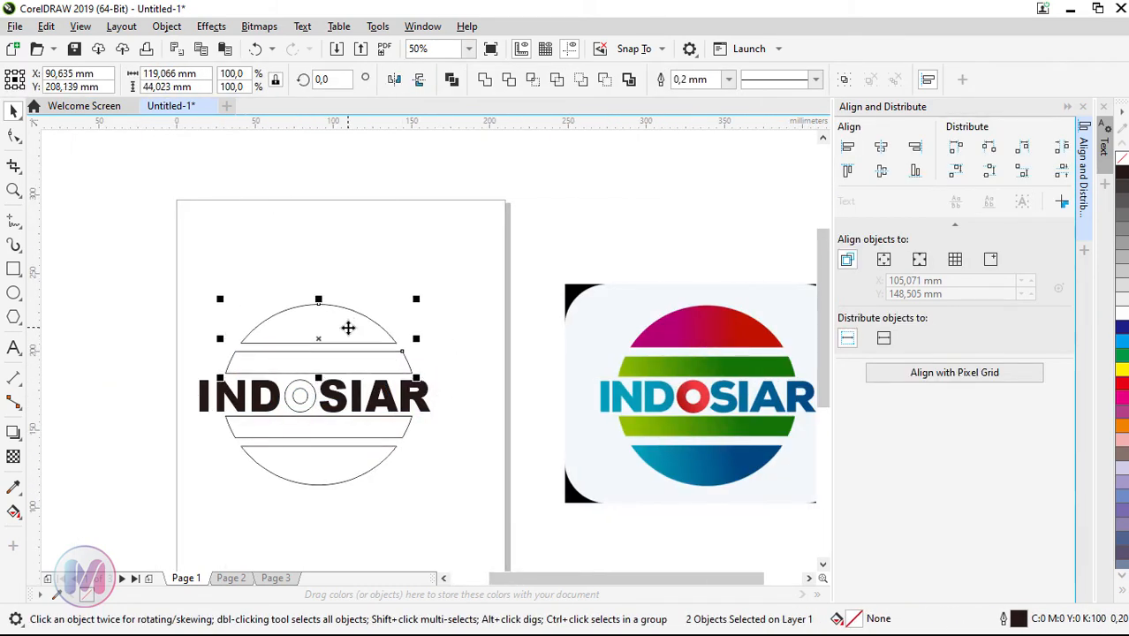
Nudge the two circle segments below the wordmark down together, to a centre of about Y 134.2 mm
{"action": "left_click", "coordinate": [348, 427]}
{"action": "left_click", "coordinate": [348, 470], "text": "shift"}
{"action": "key", "text": "Down"}
{"action": "key", "text": "Down"}
{"action": "key", "text": "Down"}
{"action": "key", "text": "Down"}
{"action": "key", "text": "Down"}
{"action": "key", "text": "Down"}
{"action": "key", "text": "Down"}
{"action": "key", "text": "Down"}
{"action": "key", "text": "Down"}
{"action": "key", "text": "Down"}
{"action": "key", "text": "Down"}
{"action": "key", "text": "Down"}
{"action": "key", "text": "Down"}
{"action": "key", "text": "Down"}
{"action": "key", "text": "Down"}
{"action": "key", "text": "Down"}
{"action": "key", "text": "Down"}
{"action": "key", "text": "Down"}
{"action": "key", "text": "Down"}
{"action": "key", "text": "Down"}
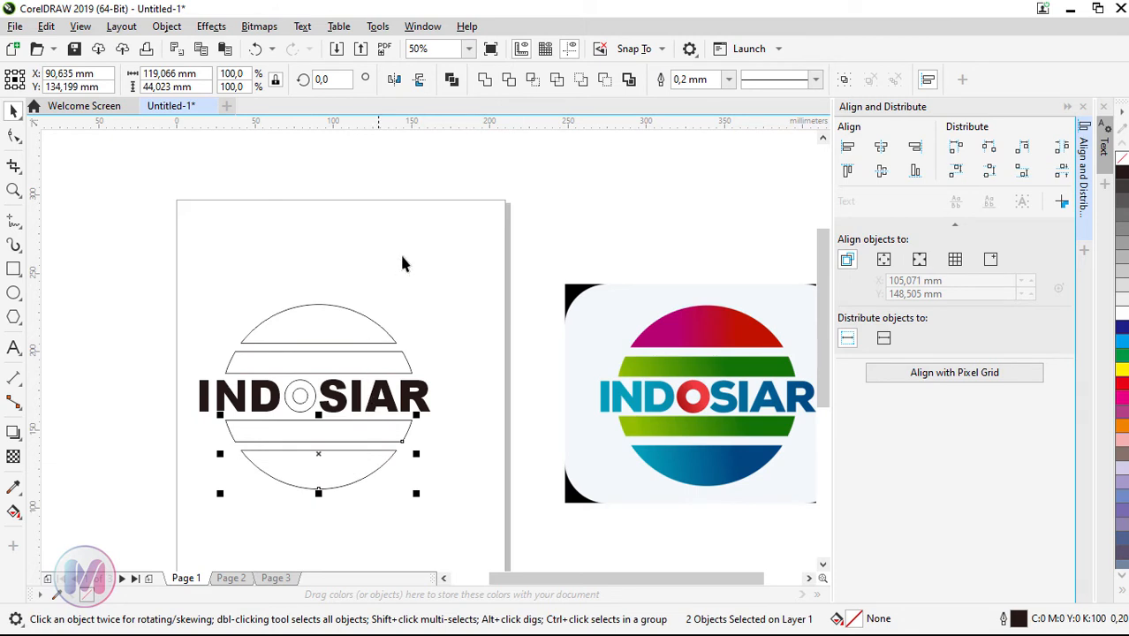
{"action": "left_click", "coordinate": [398, 250]}
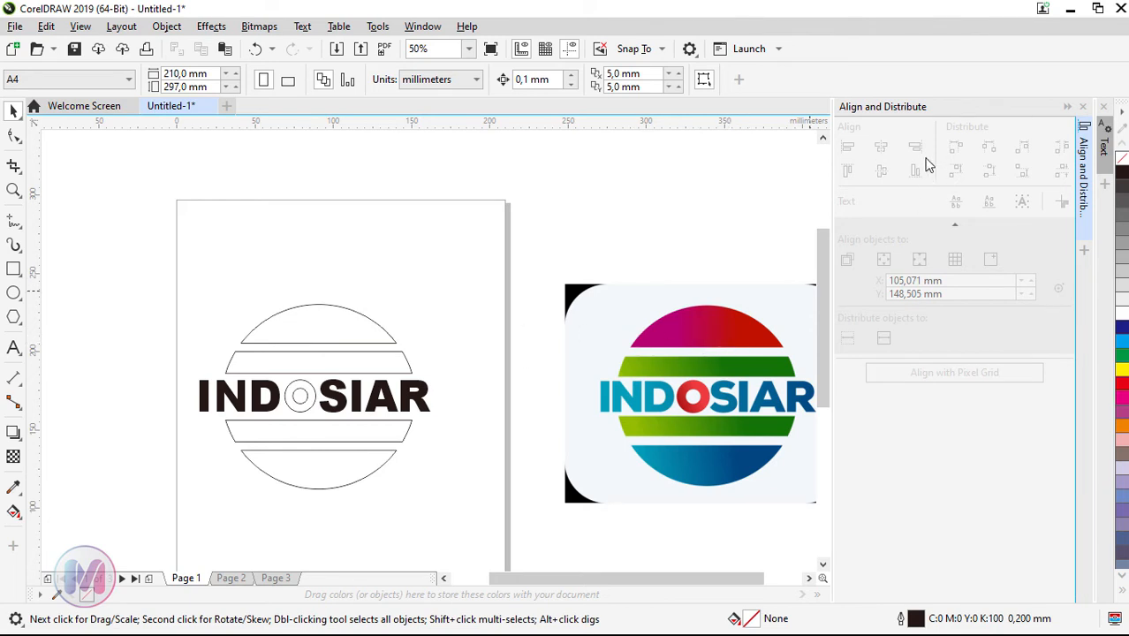
Give the circle's top segment a fountain fill and set its start colour to magenta
{"action": "left_click", "coordinate": [1066, 107]}
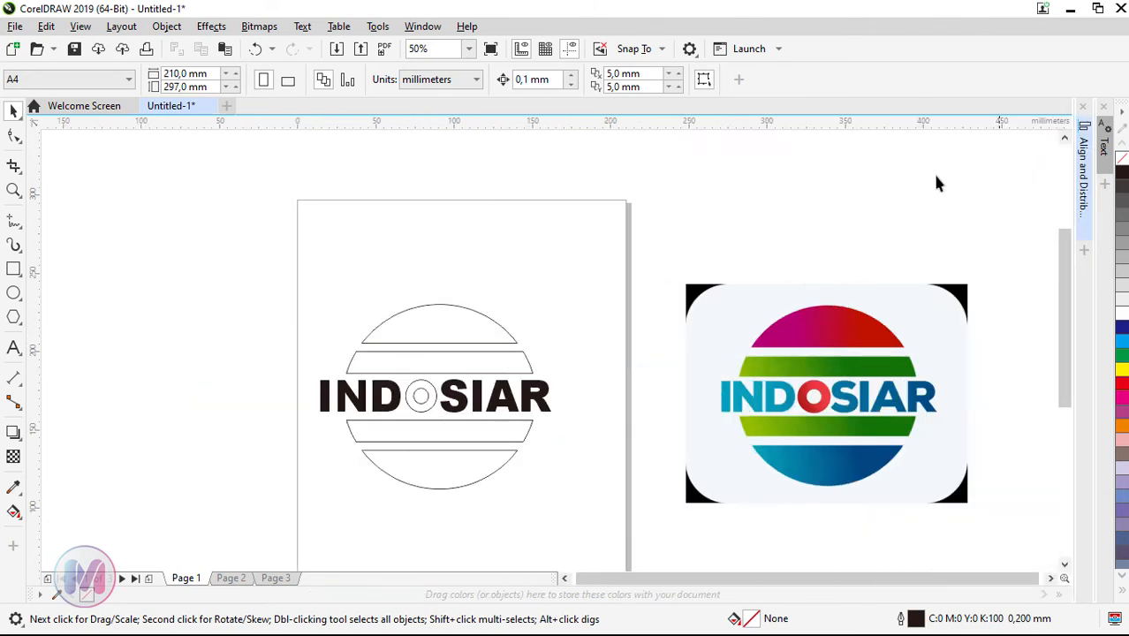
{"action": "left_click", "coordinate": [437, 323]}
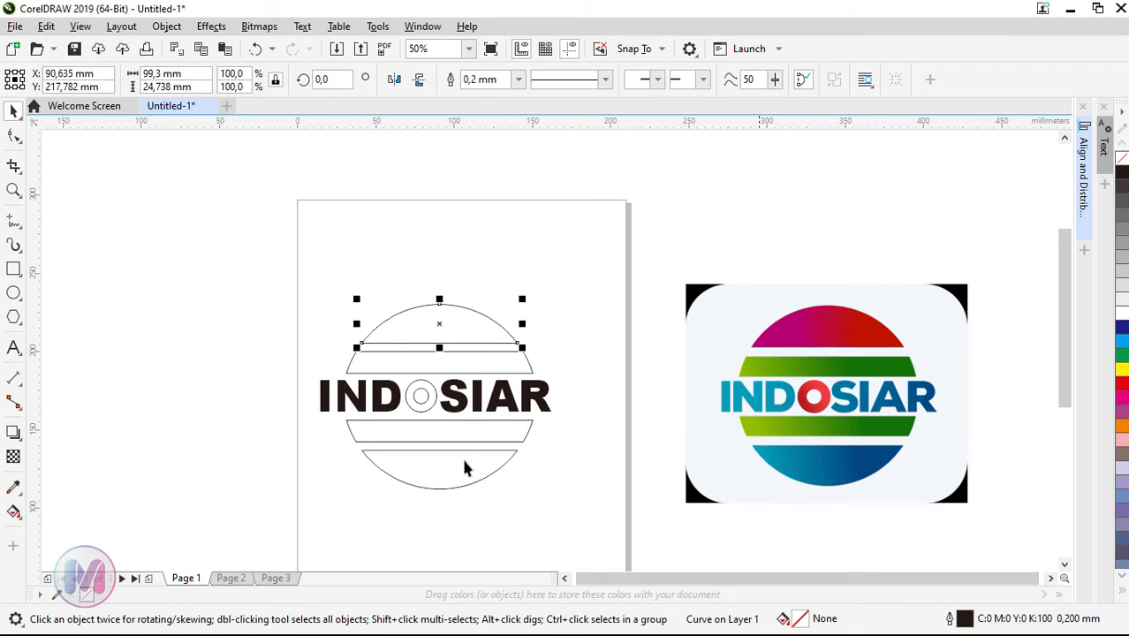
{"action": "double_click", "coordinate": [806, 621]}
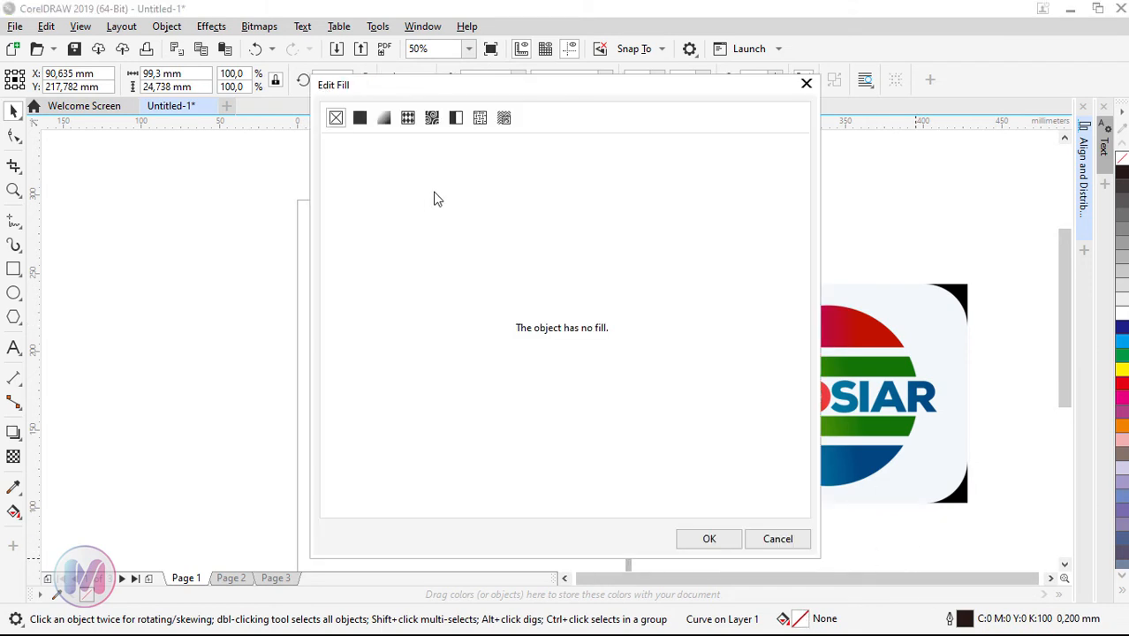
{"action": "left_click", "coordinate": [387, 118]}
{"action": "left_click_drag", "start_coordinate": [482, 99], "coordinate": [250, 57]}
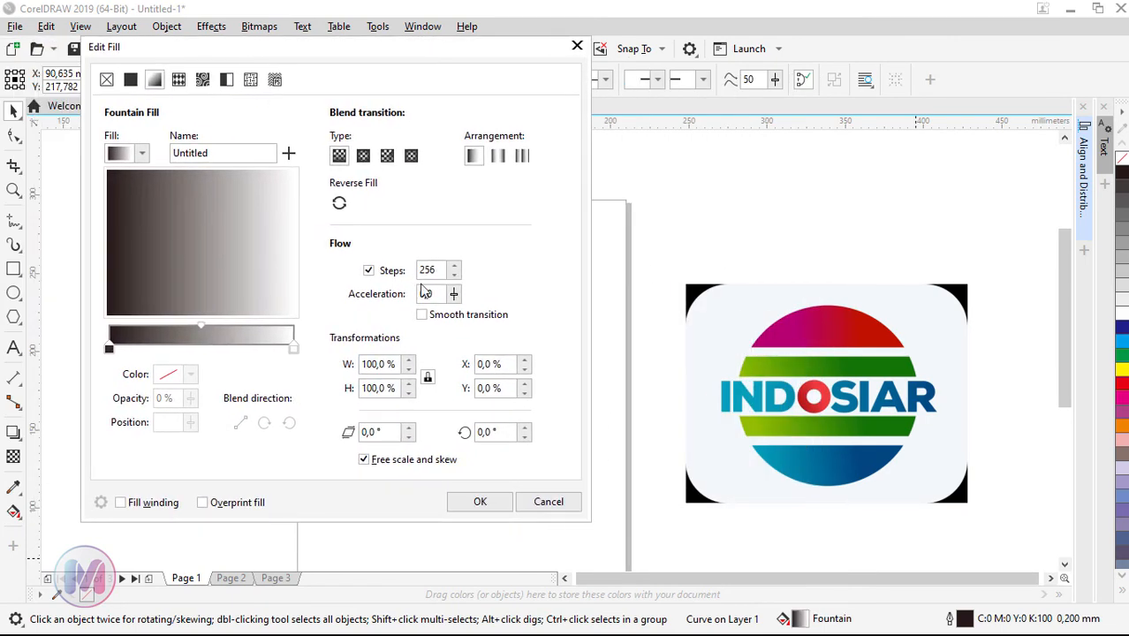
{"action": "left_click", "coordinate": [109, 348]}
{"action": "left_click", "coordinate": [190, 375]}
{"action": "mouse_move", "coordinate": [270, 299]}
{"action": "left_mouse_down"}
{"action": "mouse_move", "coordinate": [195, 302]}
{"action": "mouse_move", "coordinate": [268, 299]}
{"action": "left_mouse_up"}
{"action": "left_click", "coordinate": [266, 187]}
{"action": "left_click", "coordinate": [373, 236]}
Set the top segment's gradient end colour to red and move the blend midpoint towards the magenta end
{"action": "left_click", "coordinate": [294, 348]}
{"action": "left_click", "coordinate": [190, 374]}
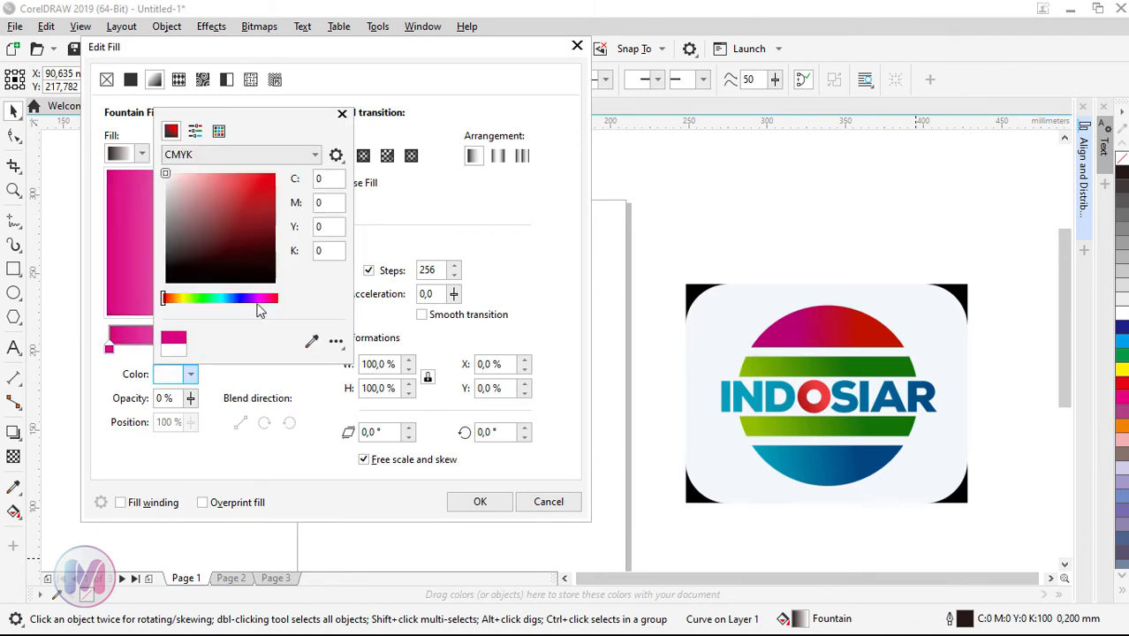
{"action": "left_click", "coordinate": [279, 175]}
{"action": "left_click", "coordinate": [451, 209]}
{"action": "left_click_drag", "start_coordinate": [397, 46], "coordinate": [867, 79]}
{"action": "left_click_drag", "start_coordinate": [670, 356], "coordinate": [655, 355]}
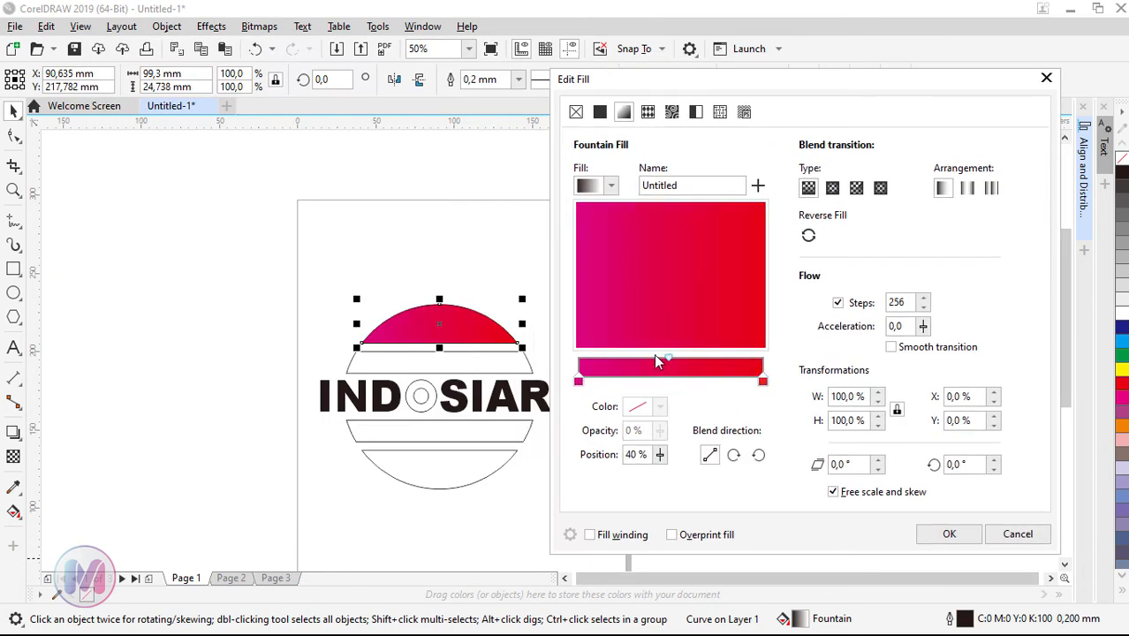
Fine-tune the top segment's red end colour, check the magenta start colour, and apply the fountain fill
{"action": "left_click", "coordinate": [764, 382]}
{"action": "left_click", "coordinate": [663, 408]}
{"action": "mouse_move", "coordinate": [743, 210]}
{"action": "left_mouse_down"}
{"action": "mouse_move", "coordinate": [740, 249]}
{"action": "mouse_move", "coordinate": [744, 207]}
{"action": "mouse_move", "coordinate": [738, 217]}
{"action": "left_mouse_up"}
{"action": "left_click", "coordinate": [582, 384]}
{"action": "left_click", "coordinate": [660, 406]}
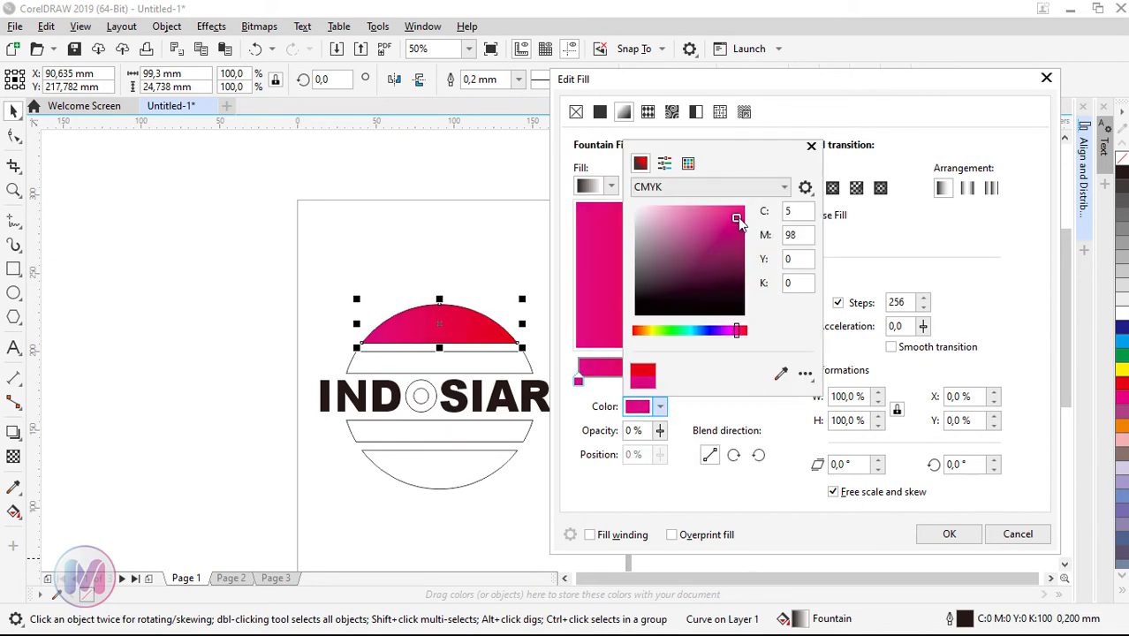
{"action": "left_click", "coordinate": [950, 535]}
{"action": "left_click", "coordinate": [950, 535]}
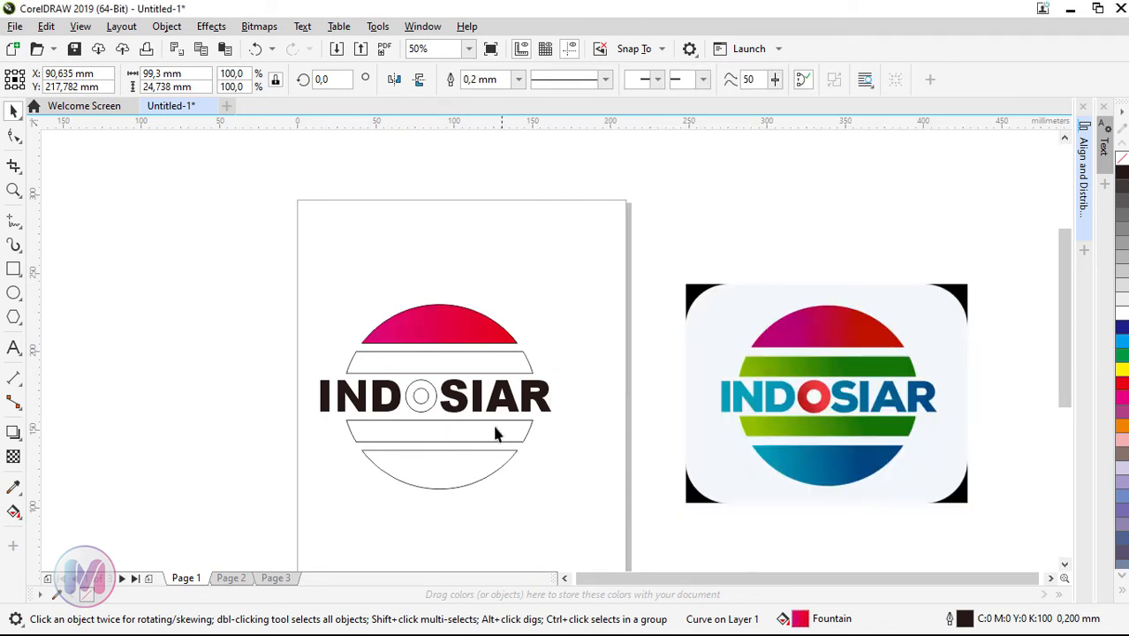
{"action": "scroll", "coordinate": [294, 393], "scroll_direction": "right", "scroll_amount": 3}
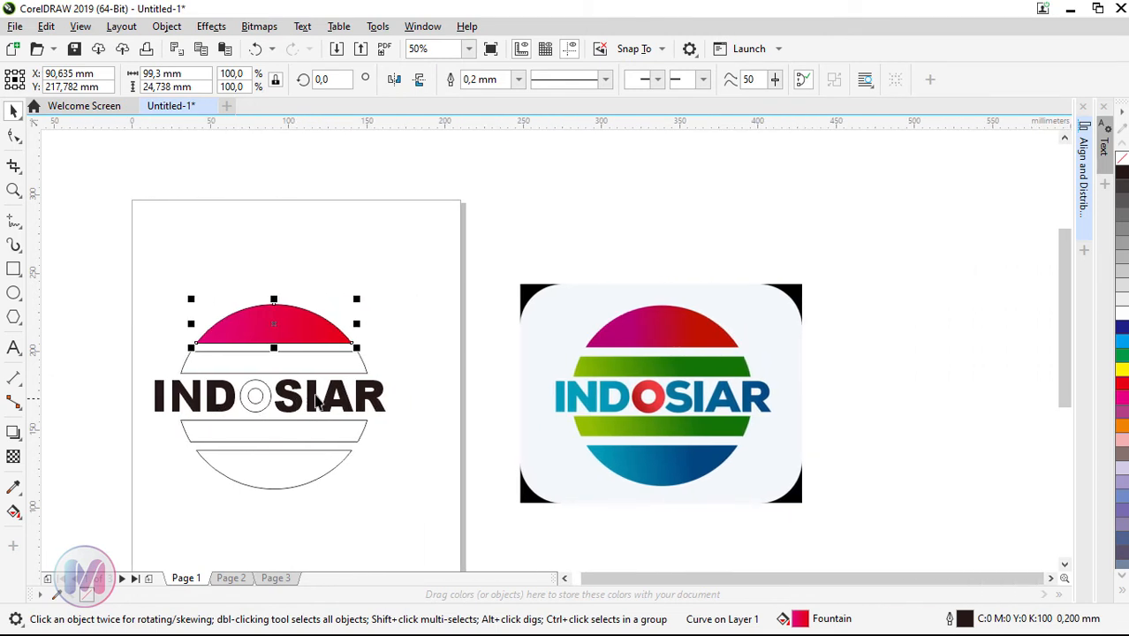
{"action": "left_click", "coordinate": [284, 372]}
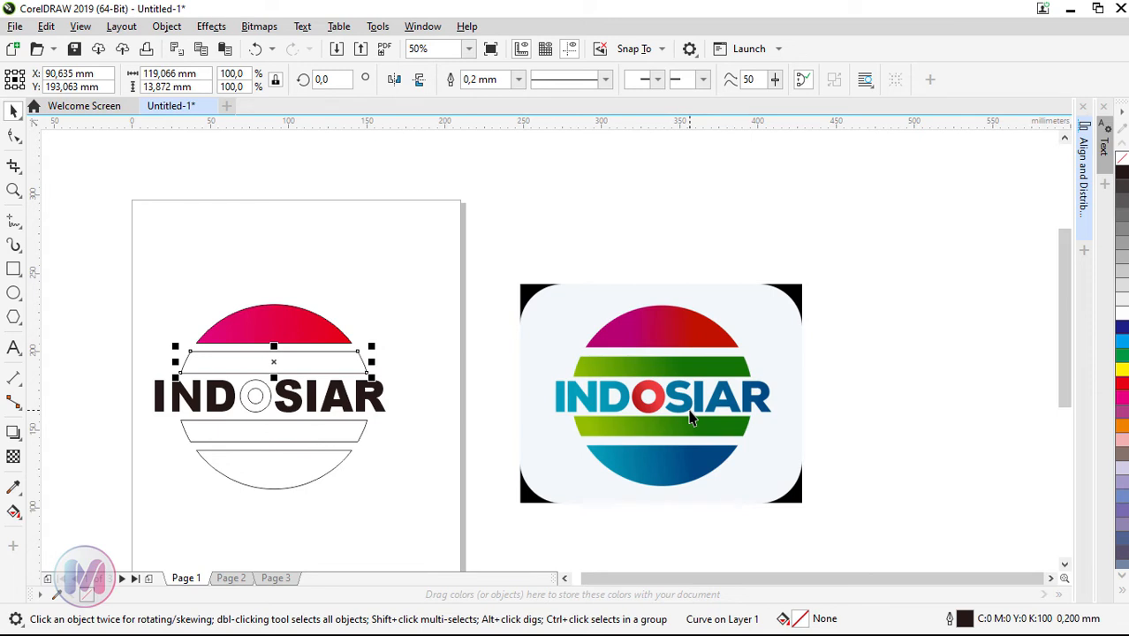
{"action": "left_click", "coordinate": [351, 433], "text": "shift"}
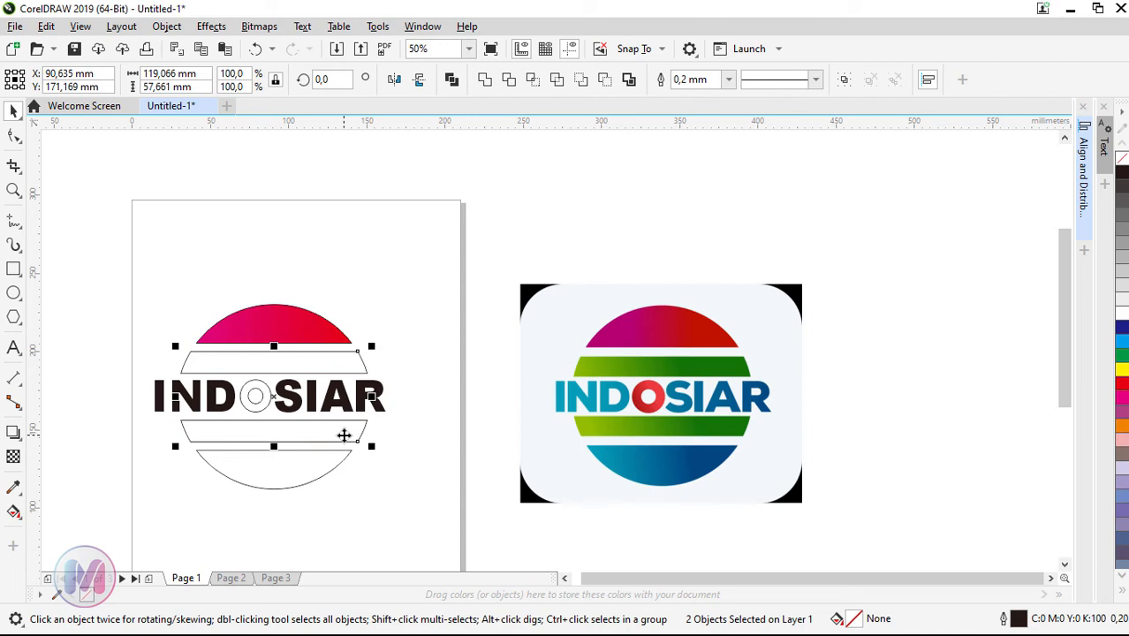
{"action": "left_click", "coordinate": [408, 295]}
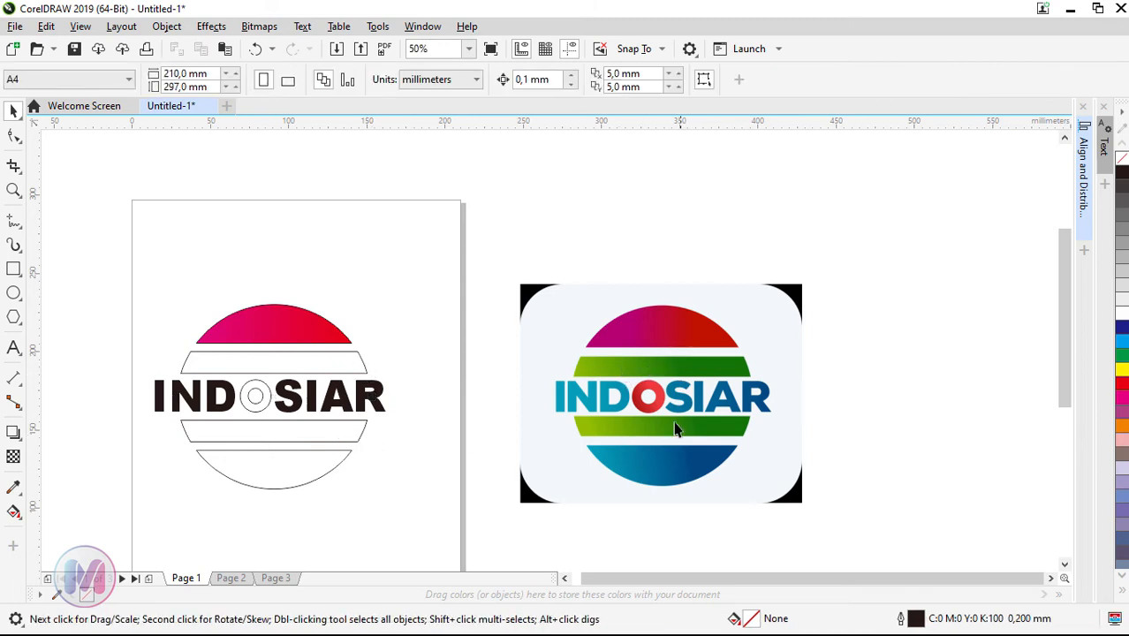
Give the two bands directly above and below the wordmark a fountain fill with a green end colour
{"action": "left_click", "coordinate": [299, 366]}
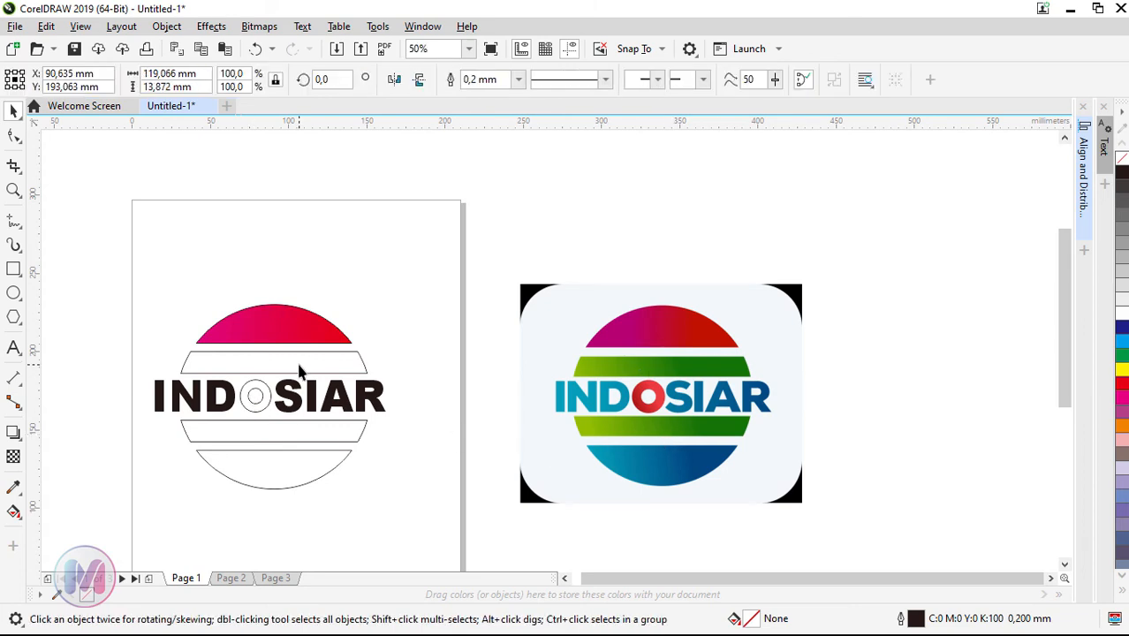
{"action": "left_click", "coordinate": [349, 433], "text": "shift"}
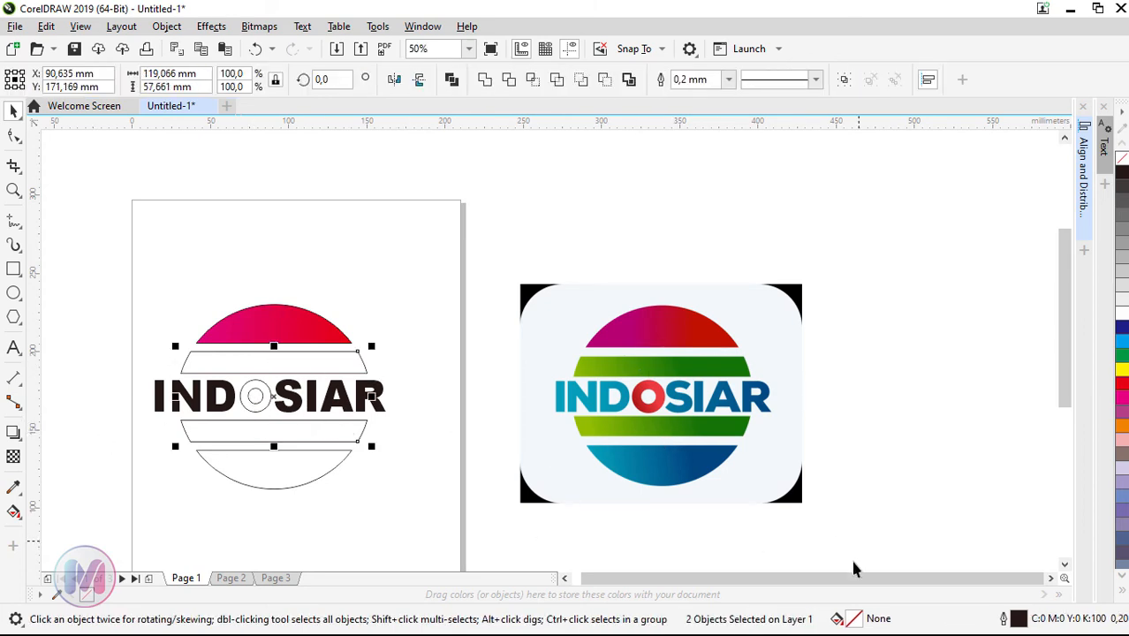
{"action": "double_click", "coordinate": [854, 618]}
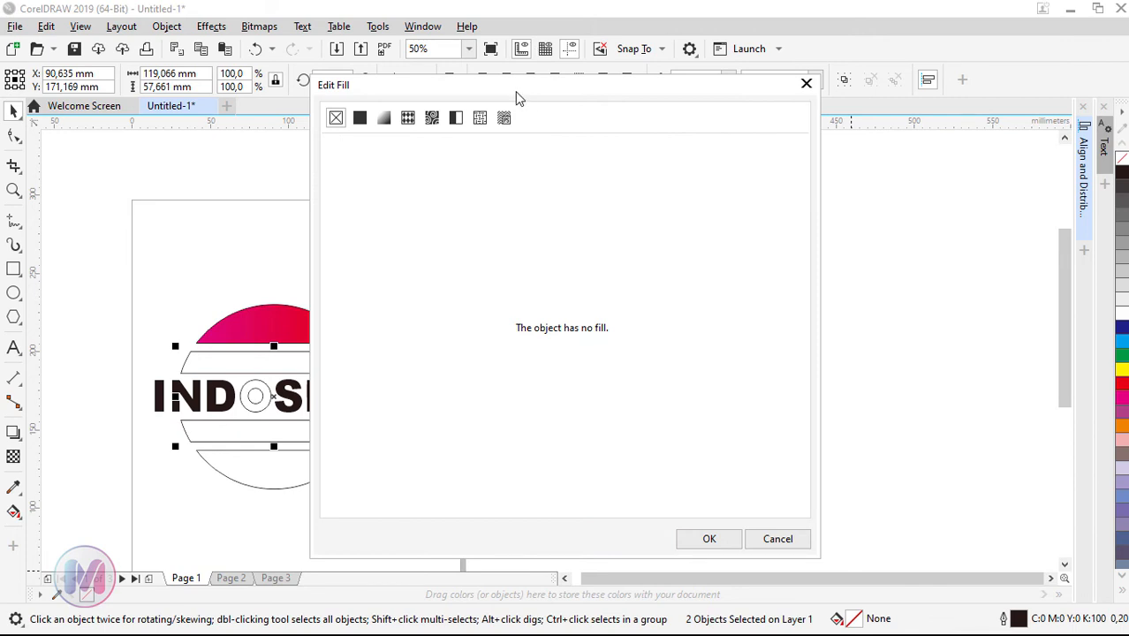
{"action": "left_click_drag", "start_coordinate": [517, 91], "coordinate": [937, 95]}
{"action": "left_click", "coordinate": [804, 121]}
{"action": "left_click", "coordinate": [943, 391]}
{"action": "left_click", "coordinate": [840, 416]}
{"action": "left_click", "coordinate": [845, 340]}
{"action": "left_click", "coordinate": [918, 245]}
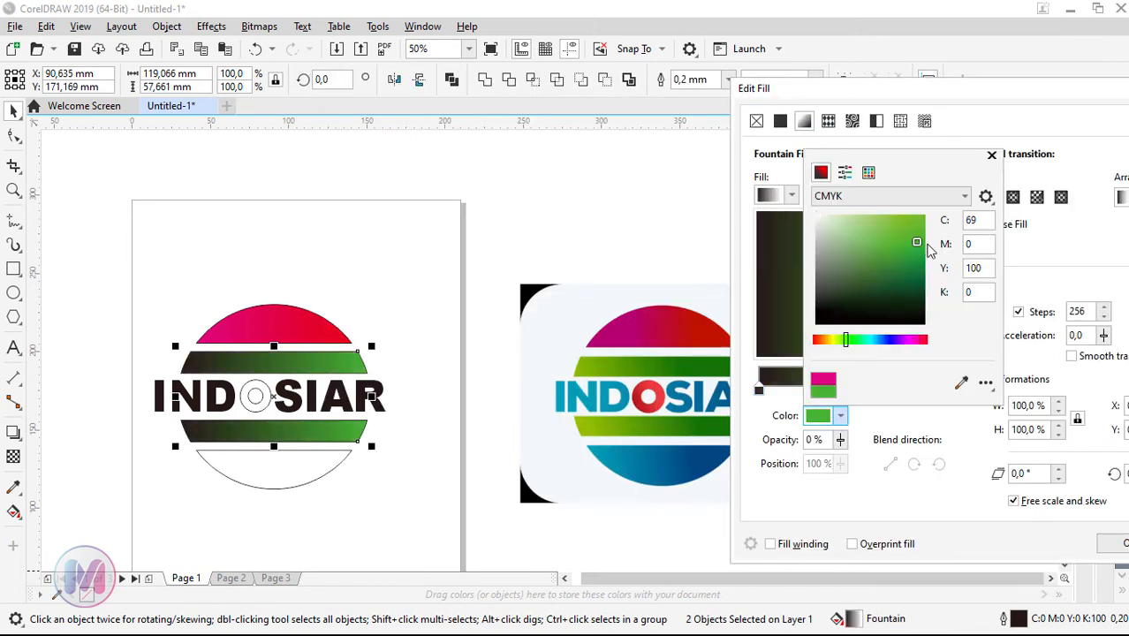
{"action": "left_click", "coordinate": [924, 249]}
{"action": "left_click", "coordinate": [774, 383]}
Set the start colour of the two bands' gradient to a light yellow-green
{"action": "left_click", "coordinate": [759, 391]}
{"action": "left_click", "coordinate": [840, 416]}
{"action": "left_click", "coordinate": [849, 341]}
{"action": "left_click", "coordinate": [912, 242]}
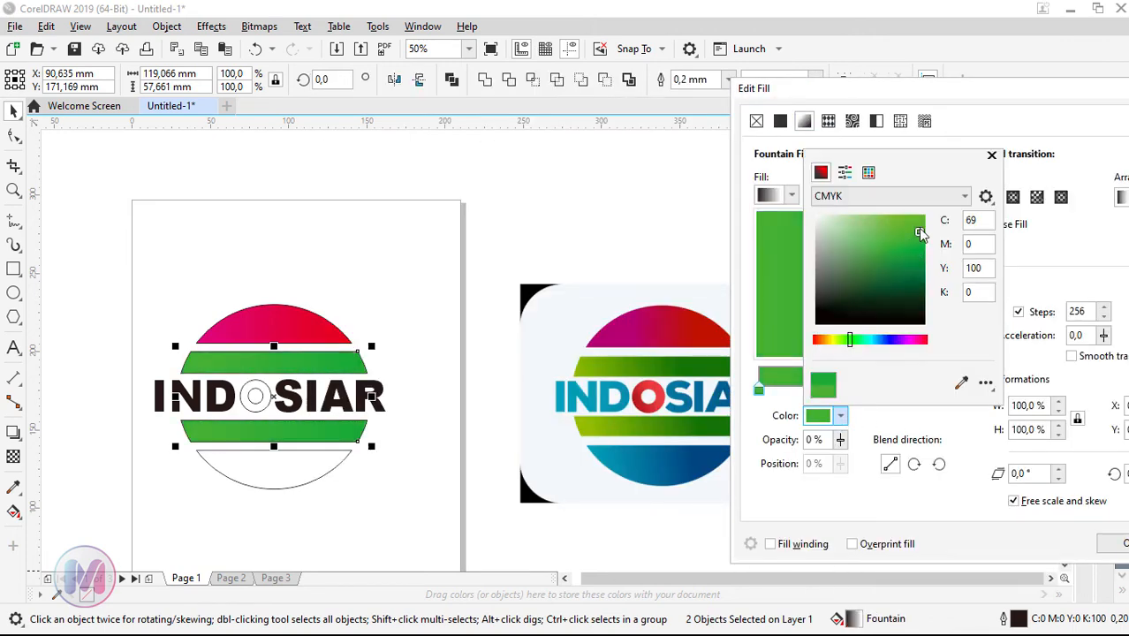
{"action": "left_click", "coordinate": [905, 226]}
{"action": "left_click", "coordinate": [840, 340]}
{"action": "left_click", "coordinate": [940, 411]}
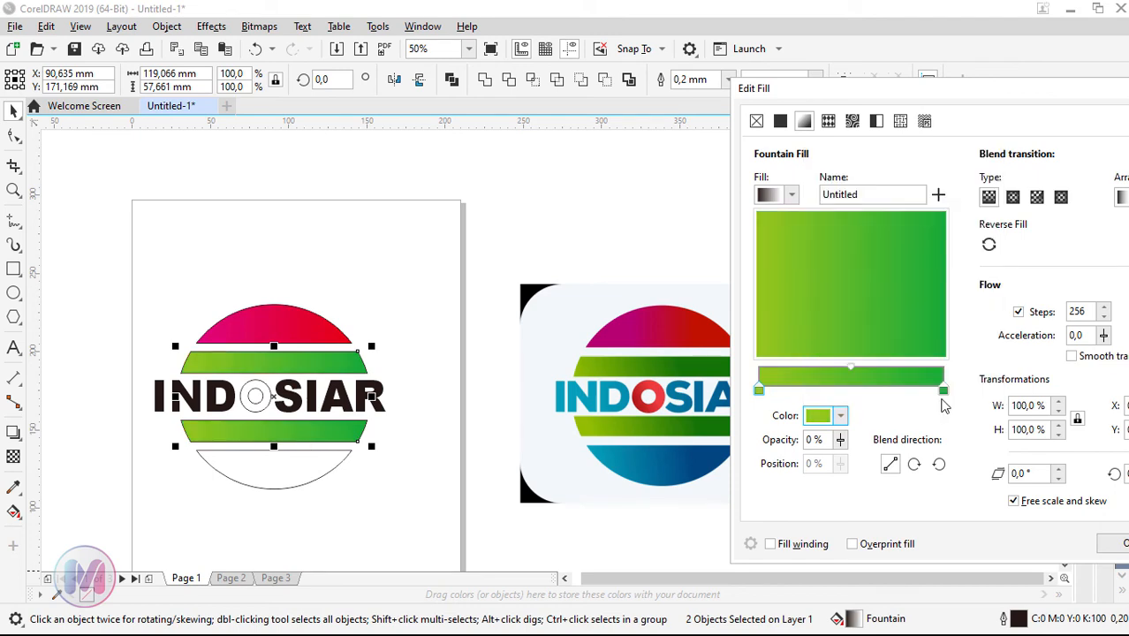
Set the two bands' gradient end colour to dark green, move the blend midpoint to 43 %, and apply the fill
{"action": "left_click", "coordinate": [943, 390]}
{"action": "left_click", "coordinate": [840, 416]}
{"action": "left_click", "coordinate": [901, 267]}
{"action": "left_click", "coordinate": [907, 275]}
{"action": "left_click", "coordinate": [863, 417]}
{"action": "left_click", "coordinate": [850, 369]}
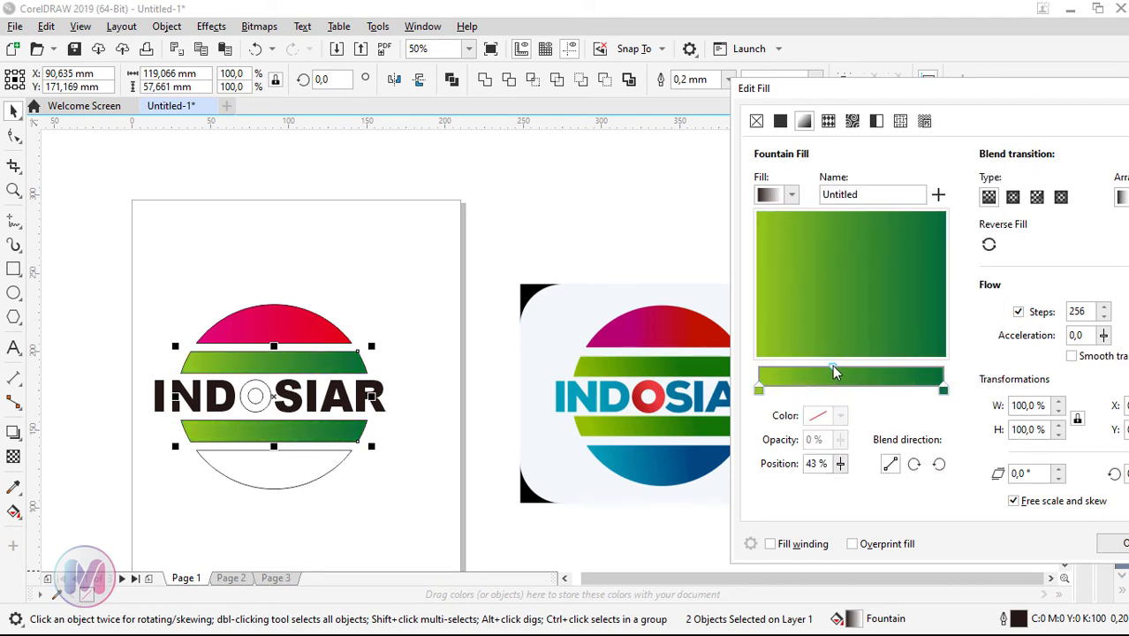
{"action": "key", "text": "Return"}
Give the bottom circle segment a fountain fill with a blue end colour of C 89, M 47, Y 22, K 0
{"action": "left_click", "coordinate": [269, 486]}
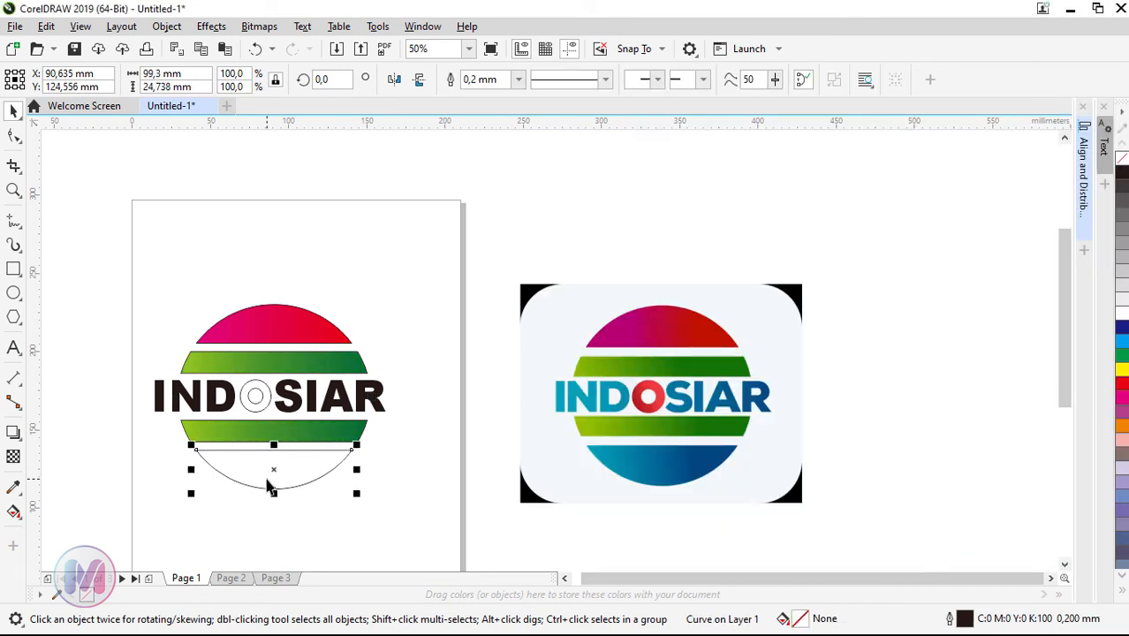
{"action": "left_click", "coordinate": [388, 484]}
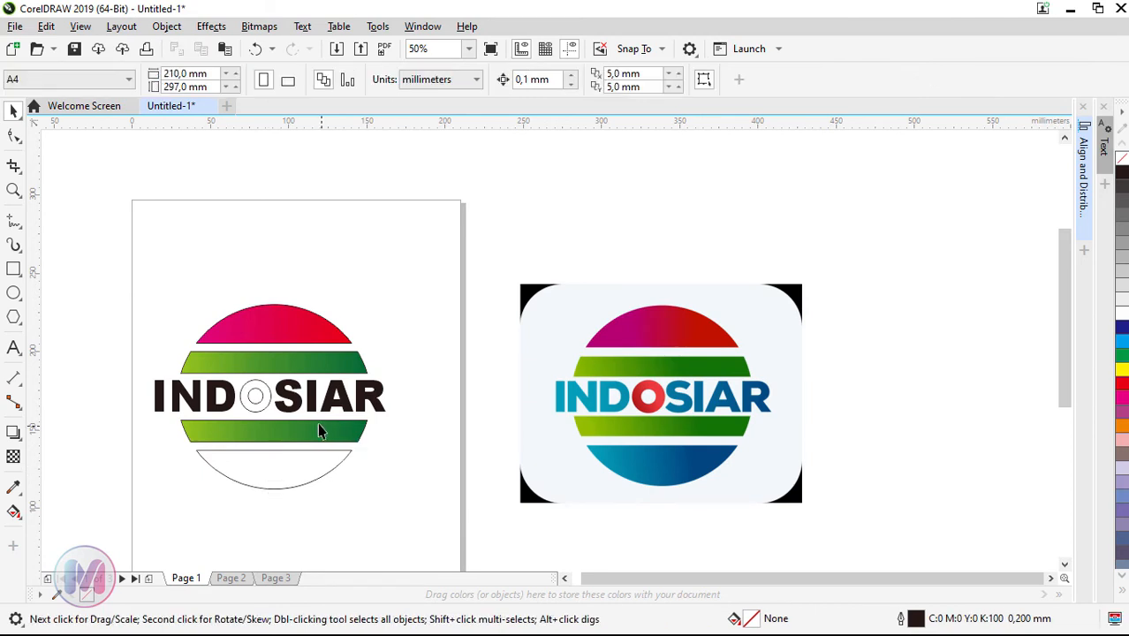
{"action": "left_click", "coordinate": [284, 473]}
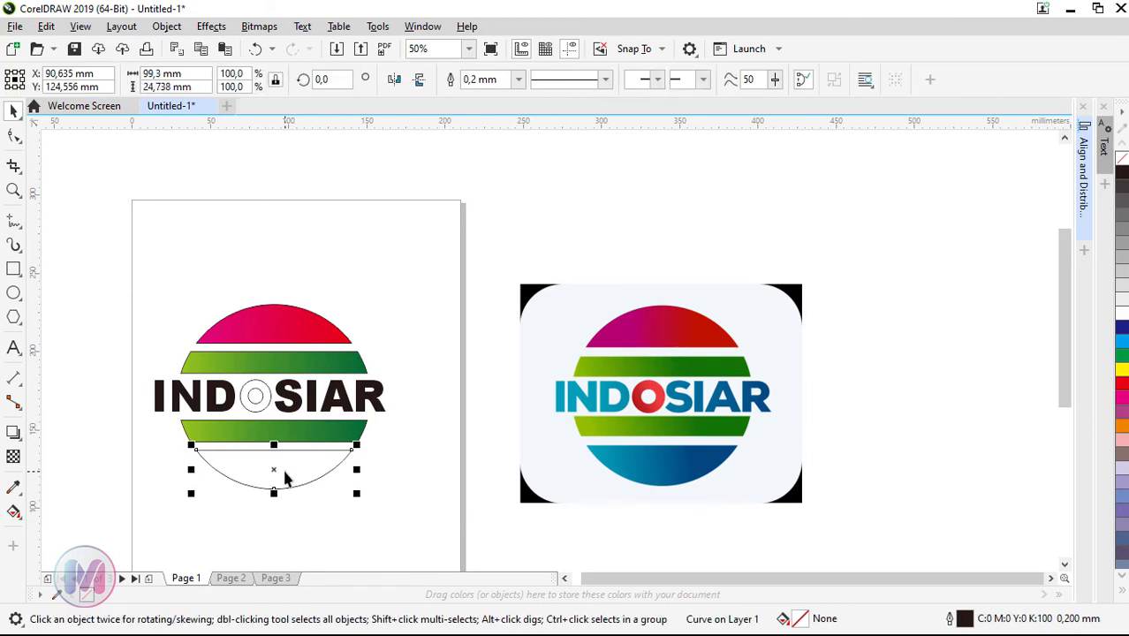
{"action": "double_click", "coordinate": [793, 620]}
{"action": "left_click_drag", "start_coordinate": [450, 85], "coordinate": [853, 71]}
{"action": "left_click", "coordinate": [796, 102]}
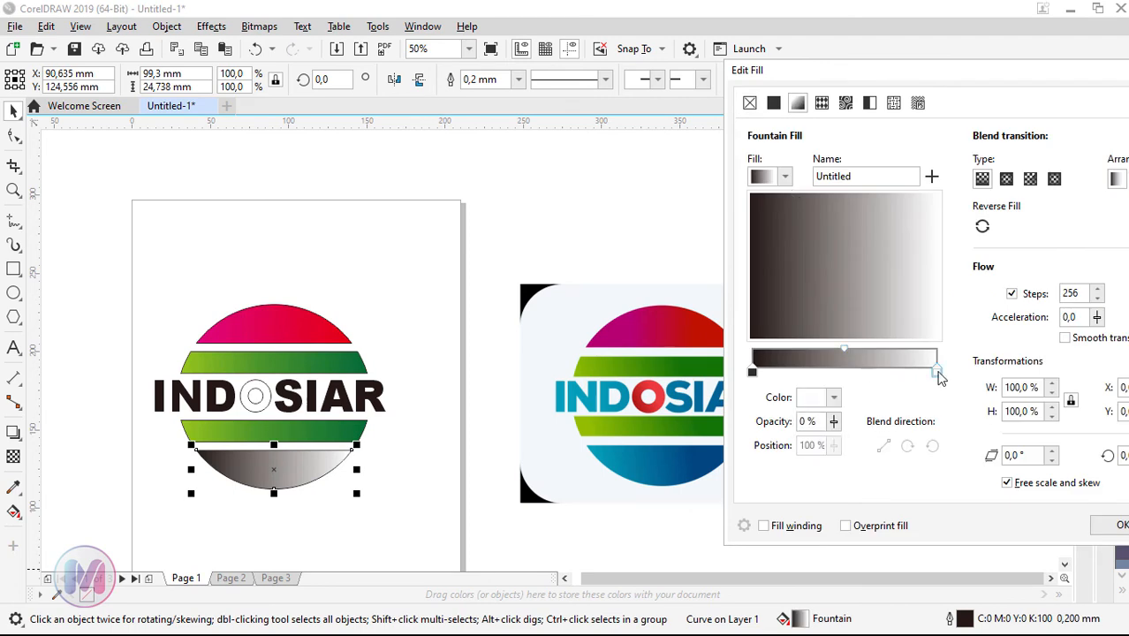
{"action": "left_click", "coordinate": [833, 397]}
{"action": "left_click", "coordinate": [870, 320]}
{"action": "left_click", "coordinate": [911, 232]}
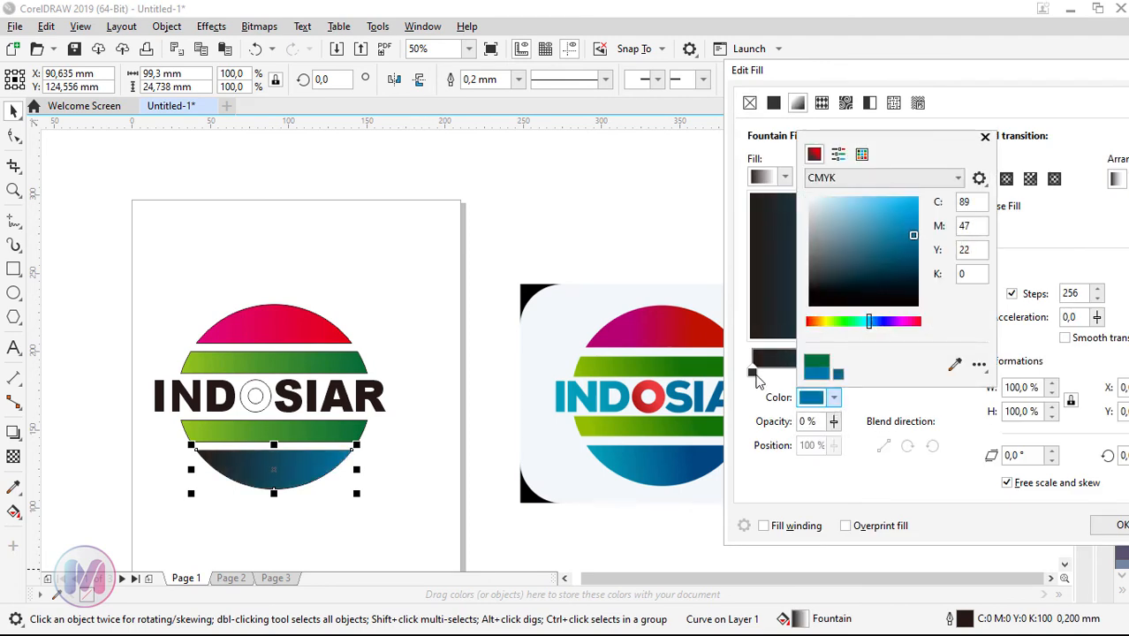
Set the bottom segment's gradient start colour to light blue, C 72, M 9, Y 0, K 0
{"action": "left_click", "coordinate": [753, 371]}
{"action": "left_click", "coordinate": [833, 398]}
{"action": "left_click", "coordinate": [869, 320]}
{"action": "left_click", "coordinate": [907, 219]}
{"action": "left_click", "coordinate": [903, 205]}
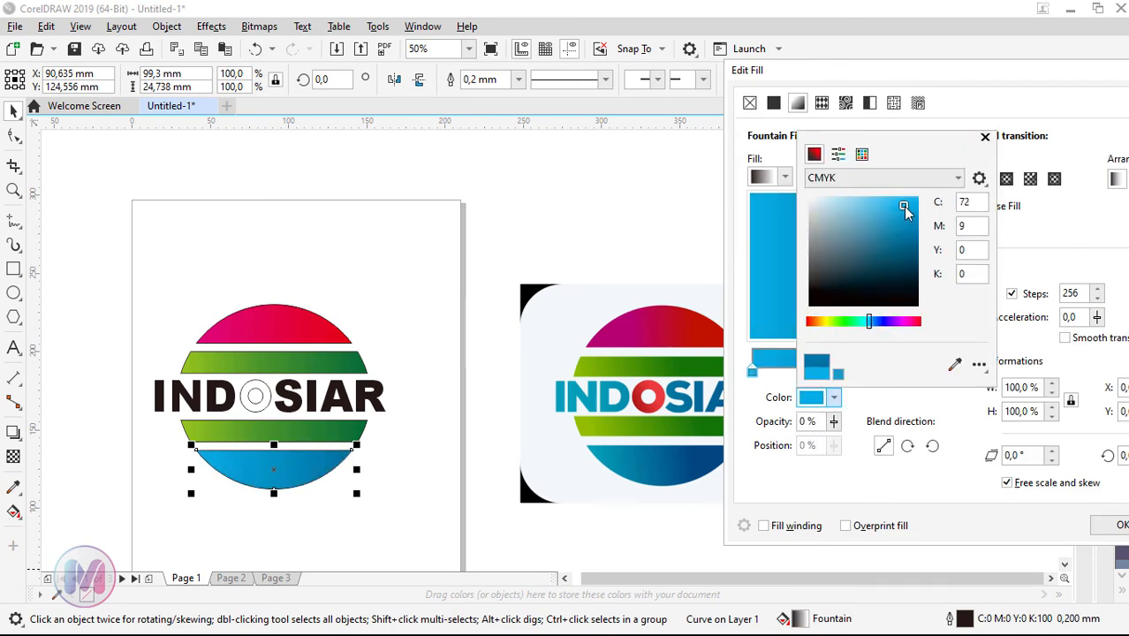
Darken the bottom segment's end colour to C 98, M 67, Y 39, K 2, set the midpoint to 45 %, and apply the fill
{"action": "left_click", "coordinate": [936, 370]}
{"action": "left_click", "coordinate": [832, 397]}
{"action": "left_click", "coordinate": [918, 246]}
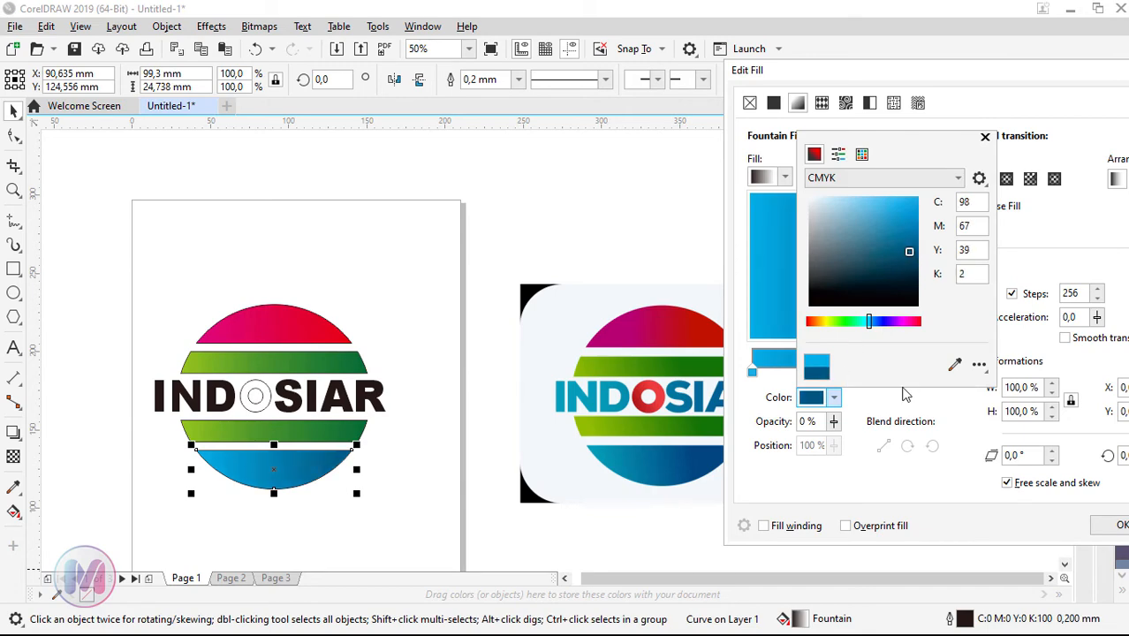
{"action": "left_click", "coordinate": [844, 353]}
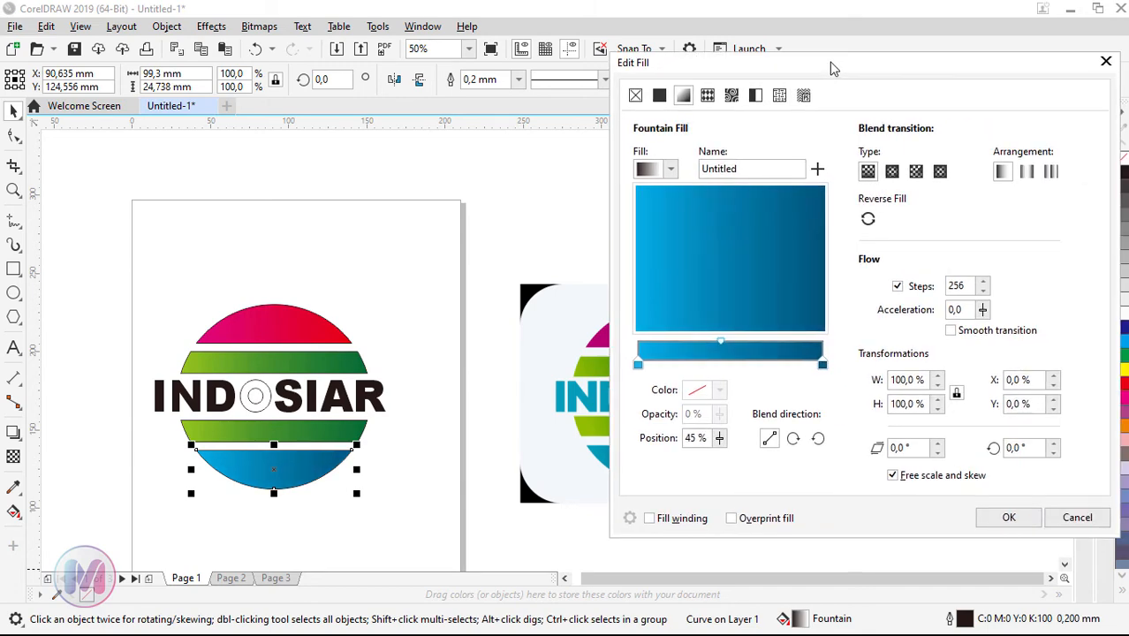
{"action": "left_click", "coordinate": [1008, 516]}
{"action": "left_click", "coordinate": [175, 303]}
Remove the outline from all four coloured segments of the striped circle
{"action": "scroll", "coordinate": [175, 296], "scroll_direction": "left", "scroll_amount": 2}
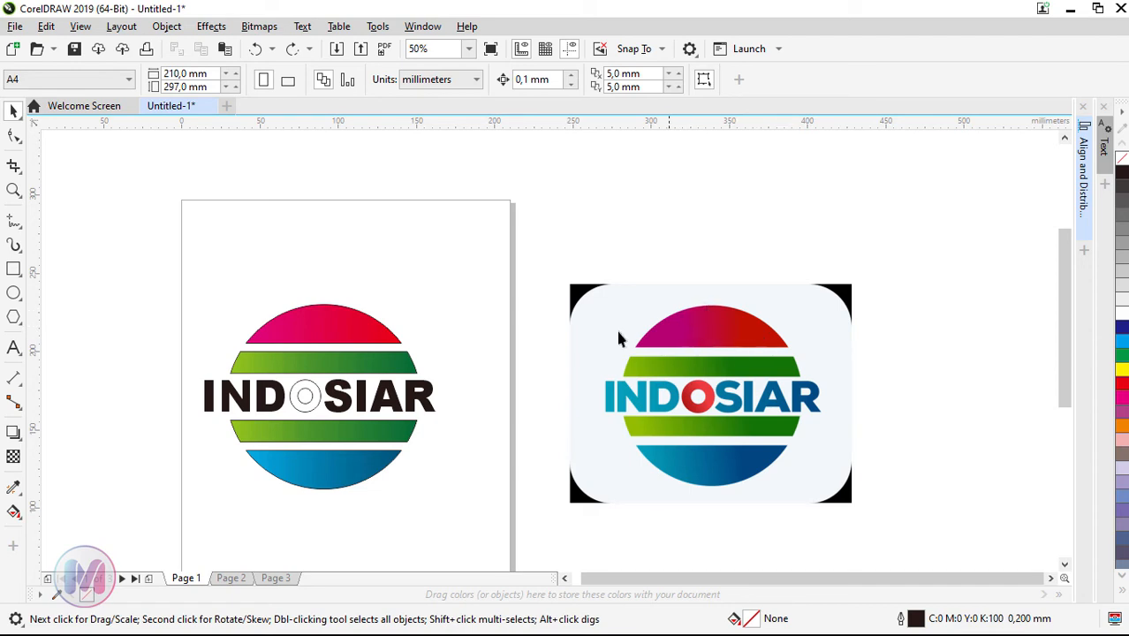
{"action": "left_click", "coordinate": [358, 343]}
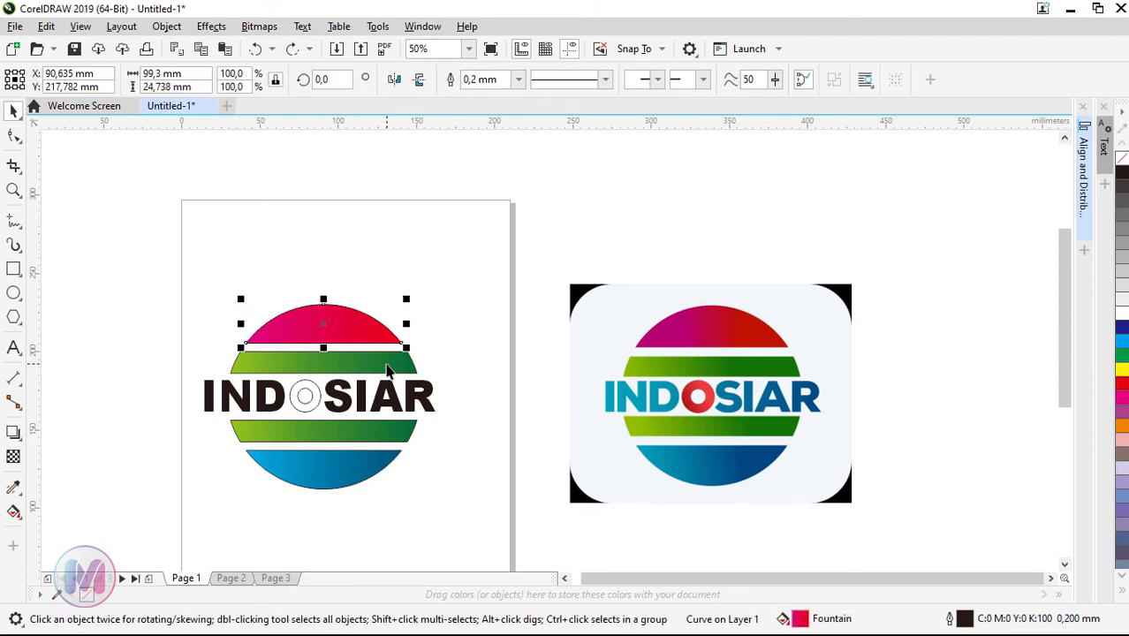
{"action": "left_click", "coordinate": [389, 364], "text": "shift"}
{"action": "left_click", "coordinate": [395, 442], "text": "shift"}
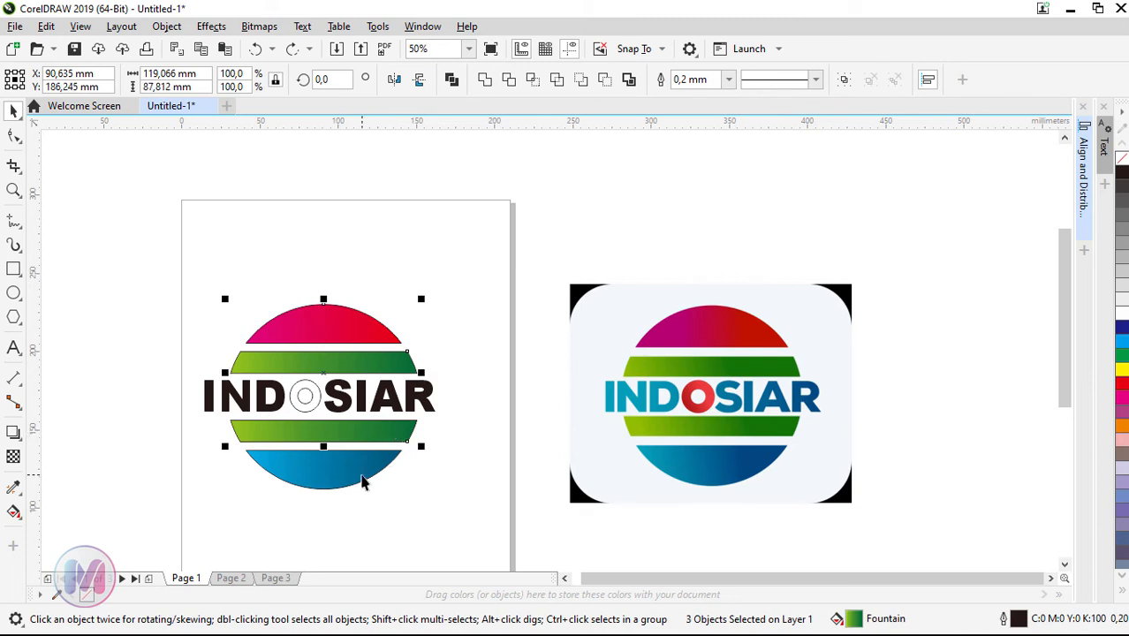
{"action": "left_click", "coordinate": [362, 482], "text": "shift"}
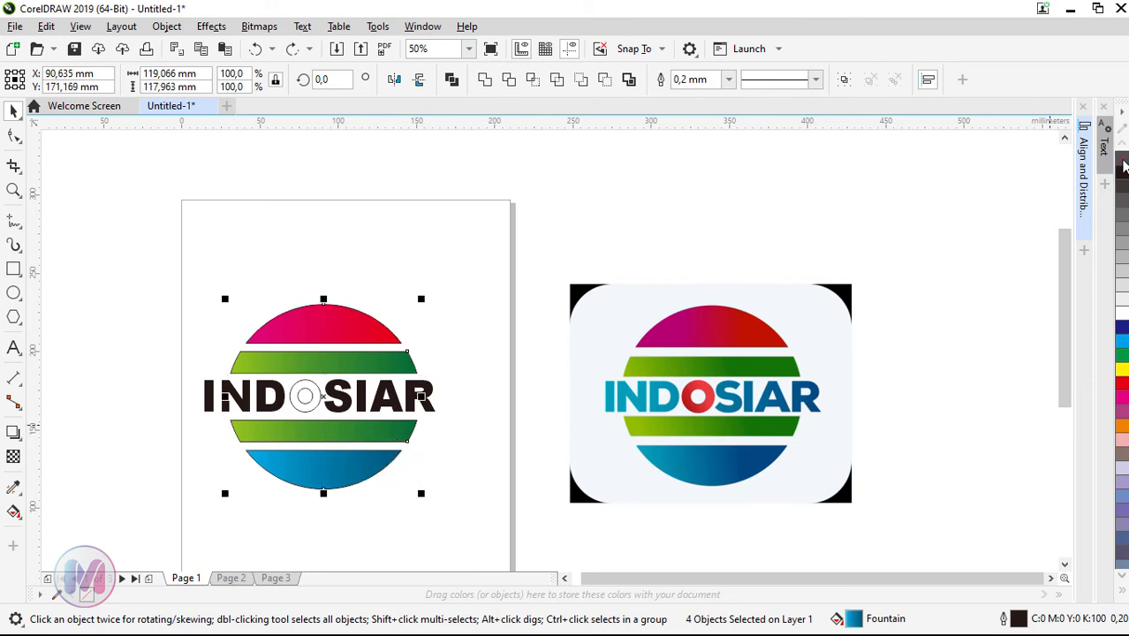
Give the ring that forms the letter O a fountain fill with a dark red start colour
{"action": "left_click", "coordinate": [304, 396]}
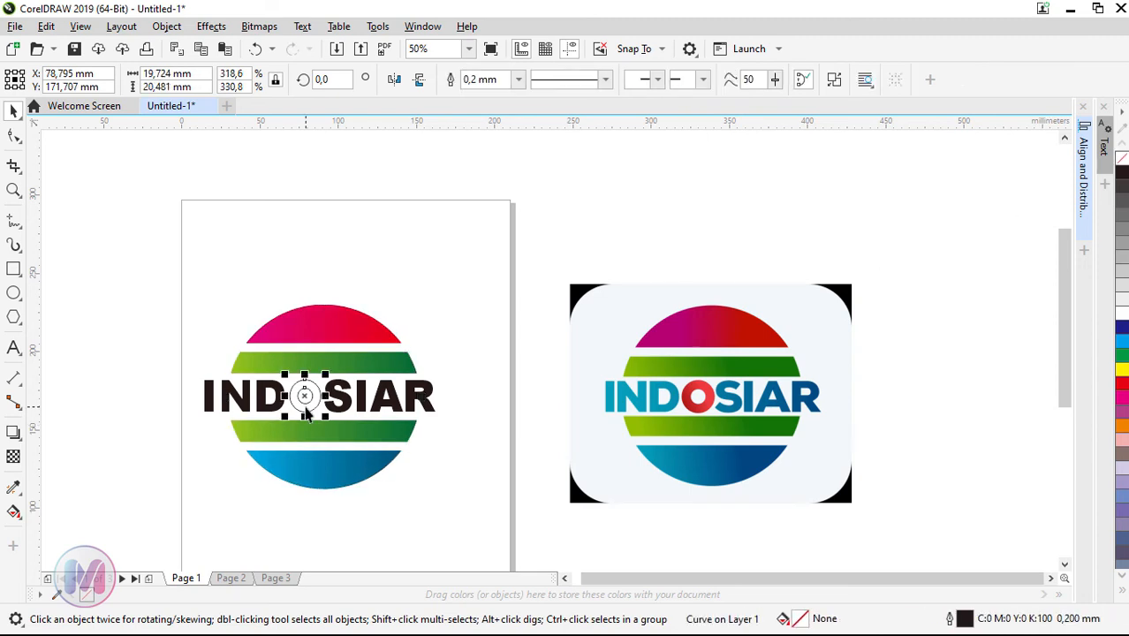
{"action": "left_click", "coordinate": [443, 432]}
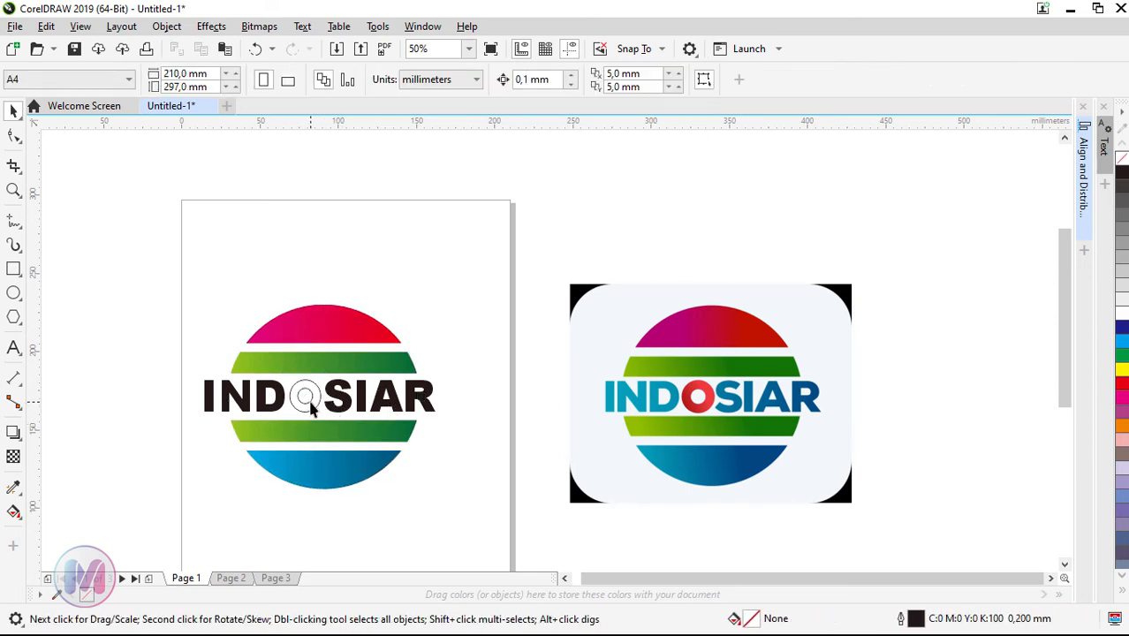
{"action": "left_click", "coordinate": [310, 402]}
{"action": "scroll", "coordinate": [720, 418], "scroll_direction": "up", "scroll_amount": 2}
{"action": "scroll", "coordinate": [720, 419], "scroll_direction": "down", "scroll_amount": 2}
{"action": "double_click", "coordinate": [797, 618]}
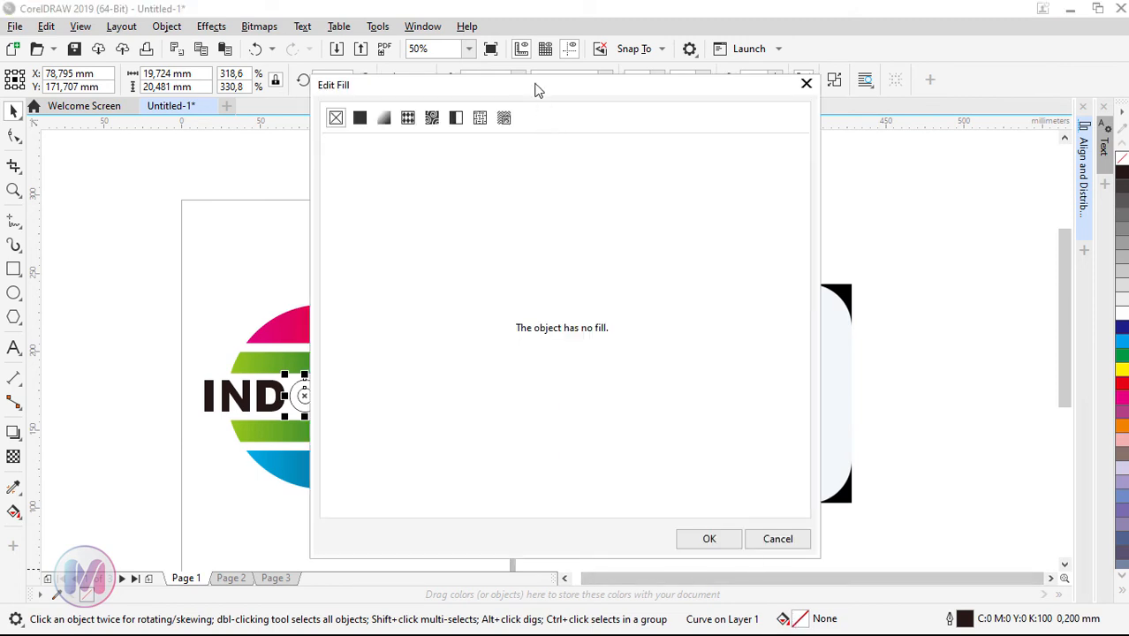
{"action": "left_click_drag", "start_coordinate": [534, 90], "coordinate": [982, 95]}
{"action": "left_click", "coordinate": [830, 123]}
{"action": "left_click", "coordinate": [853, 394]}
{"action": "left_click", "coordinate": [933, 417]}
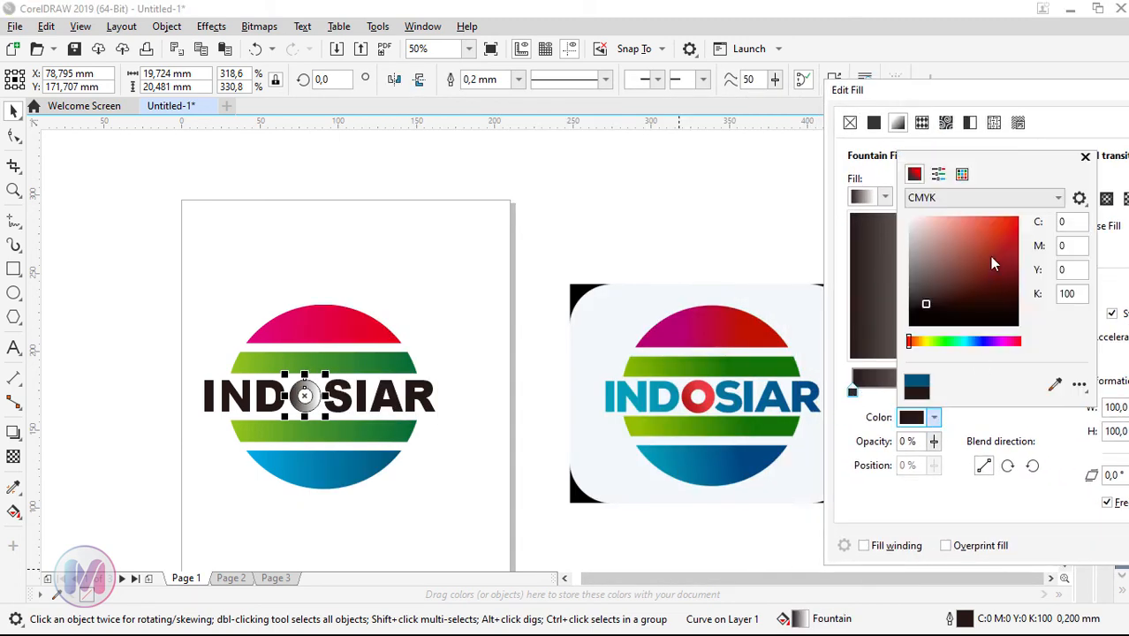
{"action": "left_click", "coordinate": [1007, 256]}
Make the ring's gradient run from bright red to light red at a 41.4° angle and apply the fill
{"action": "left_click", "coordinate": [1042, 396]}
{"action": "left_click", "coordinate": [933, 417]}
{"action": "left_click", "coordinate": [979, 226]}
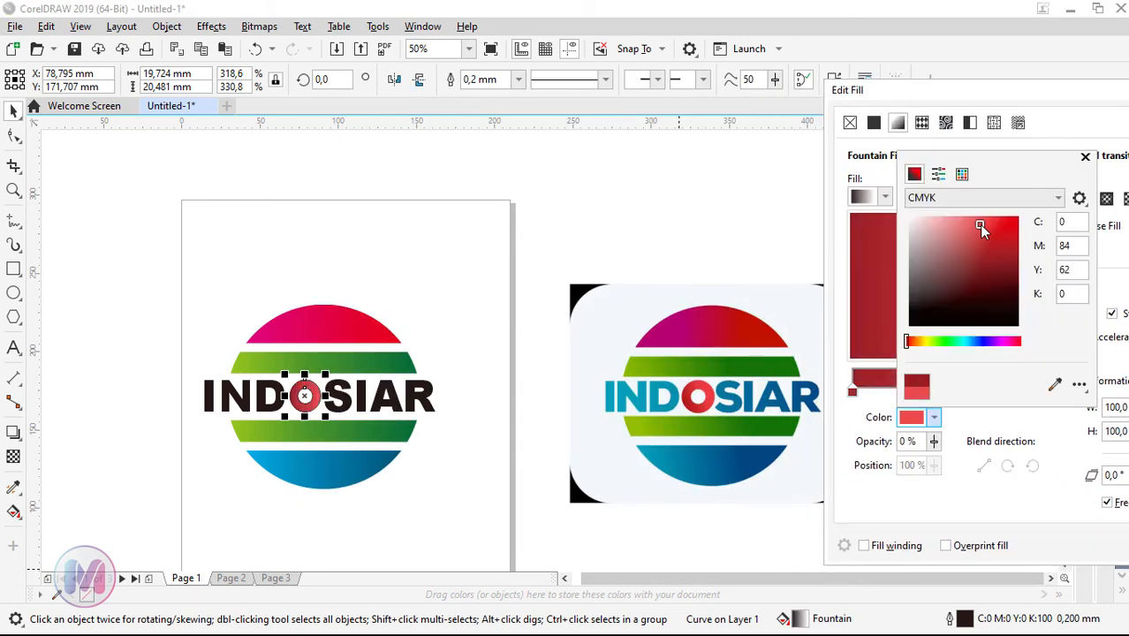
{"action": "left_click", "coordinate": [976, 223]}
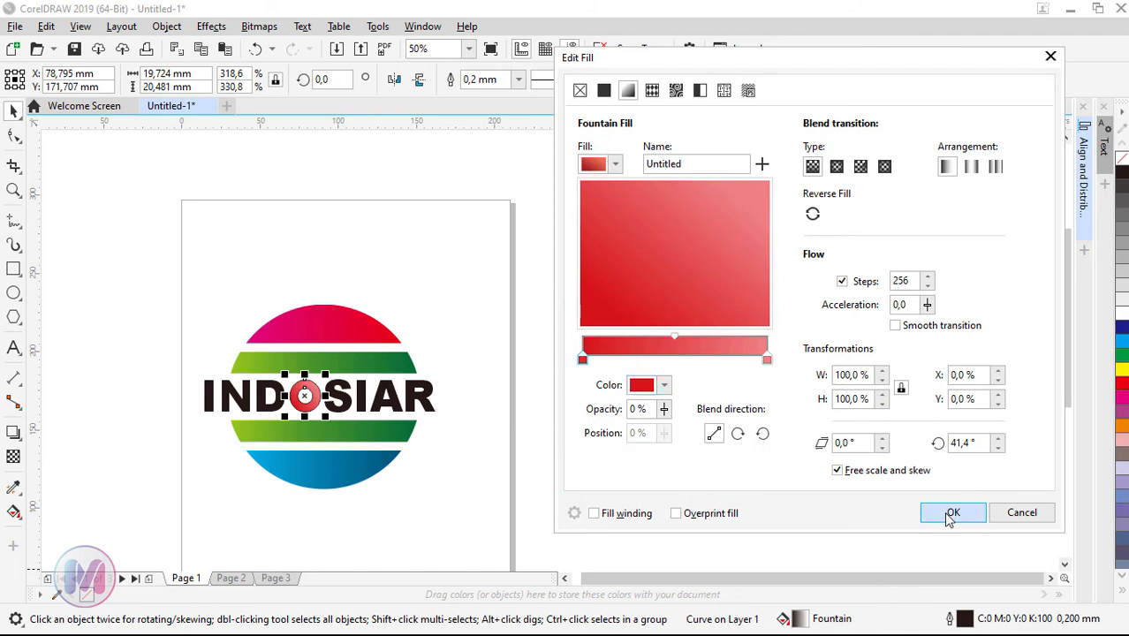
{"action": "left_click", "coordinate": [950, 514]}
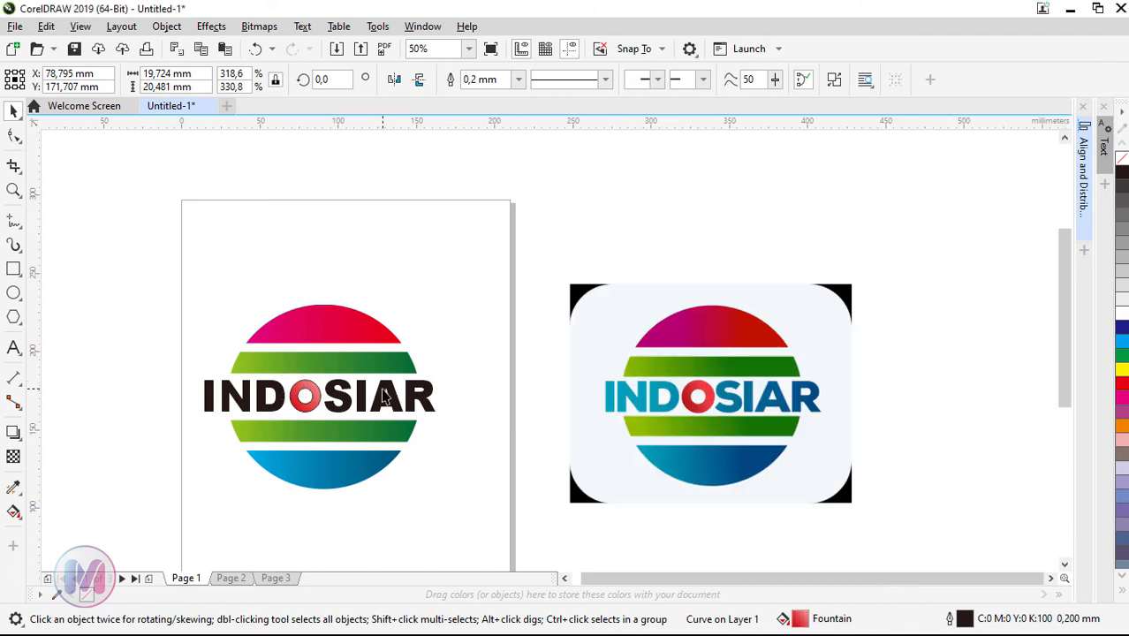
Remove the ring's outline and enlarge it from its centre to about 21.4 by 22.1 mm
{"action": "left_click", "coordinate": [311, 404]}
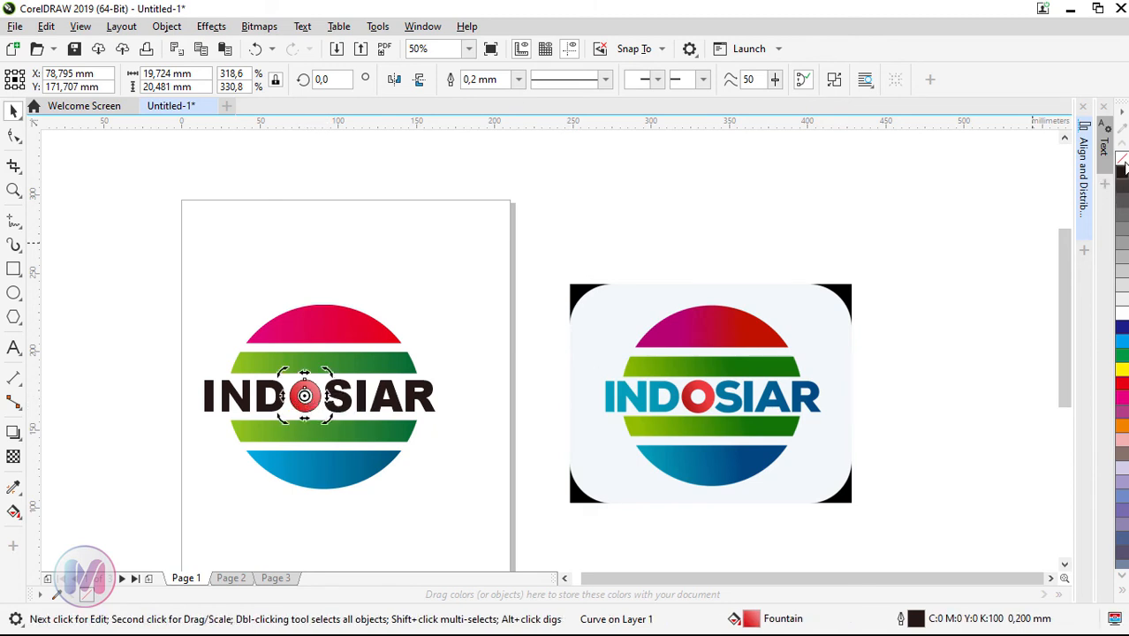
{"action": "left_click", "coordinate": [459, 500]}
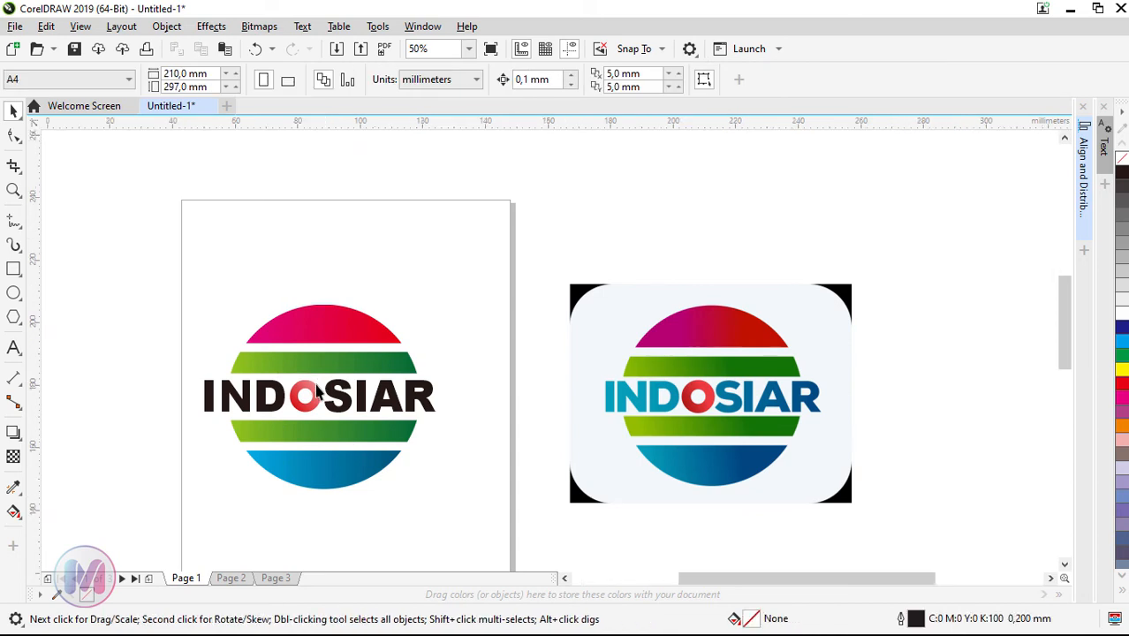
{"action": "scroll", "coordinate": [300, 394], "scroll_direction": "up", "scroll_amount": 2}
{"action": "left_click", "coordinate": [301, 417]}
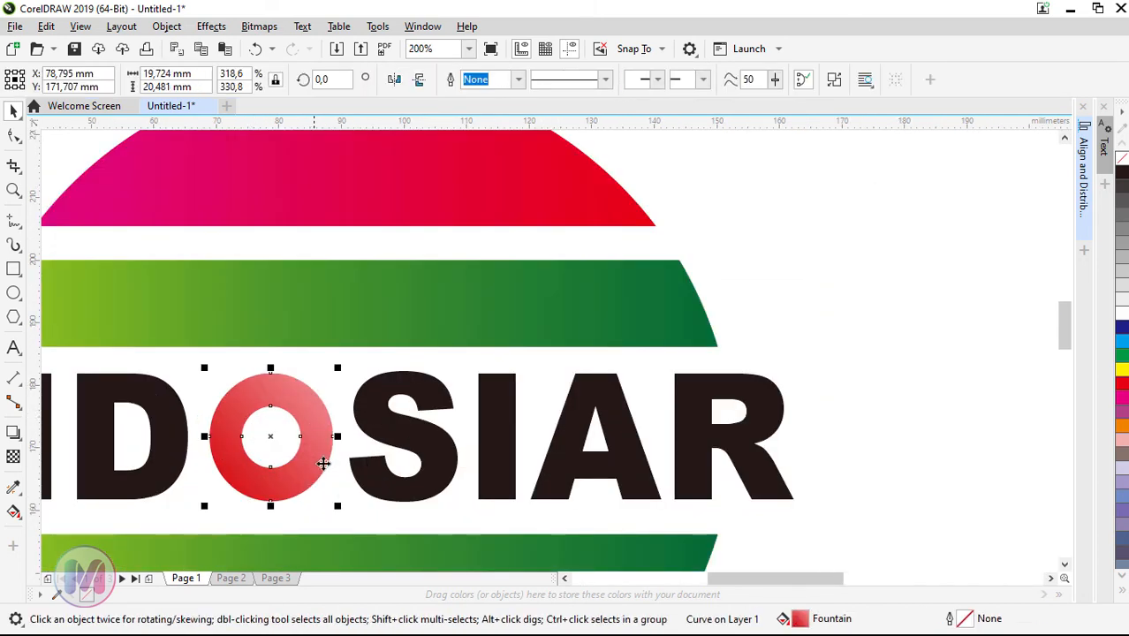
{"action": "left_click_drag", "start_coordinate": [342, 511], "coordinate": [347, 516]}
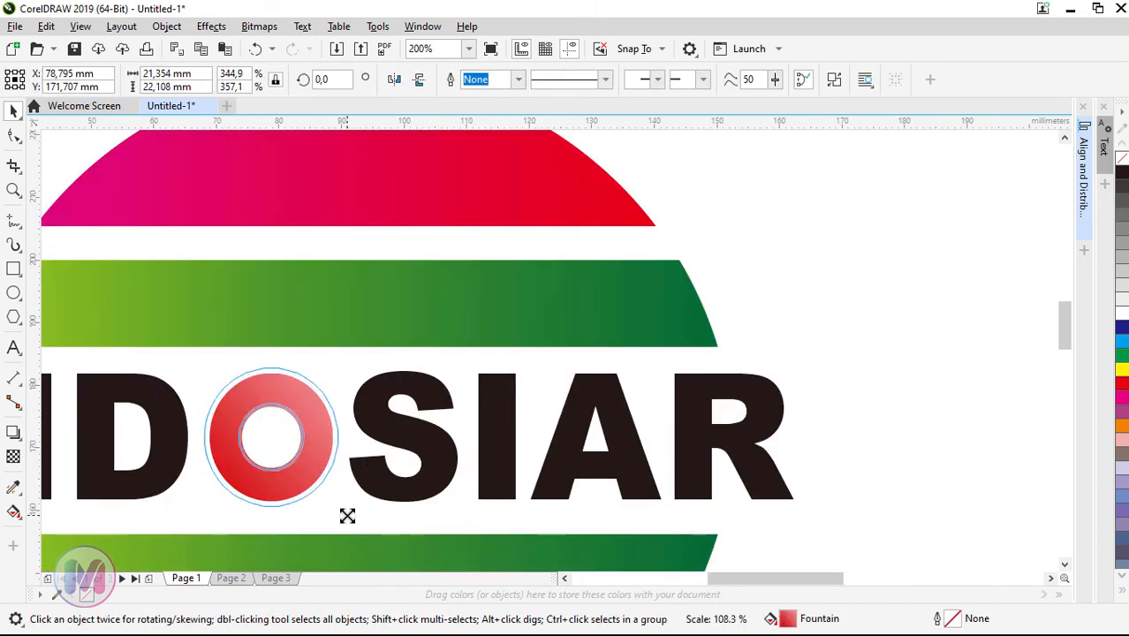
{"action": "left_click", "coordinate": [362, 518]}
{"action": "scroll", "coordinate": [374, 303], "scroll_direction": "down", "scroll_amount": 2}
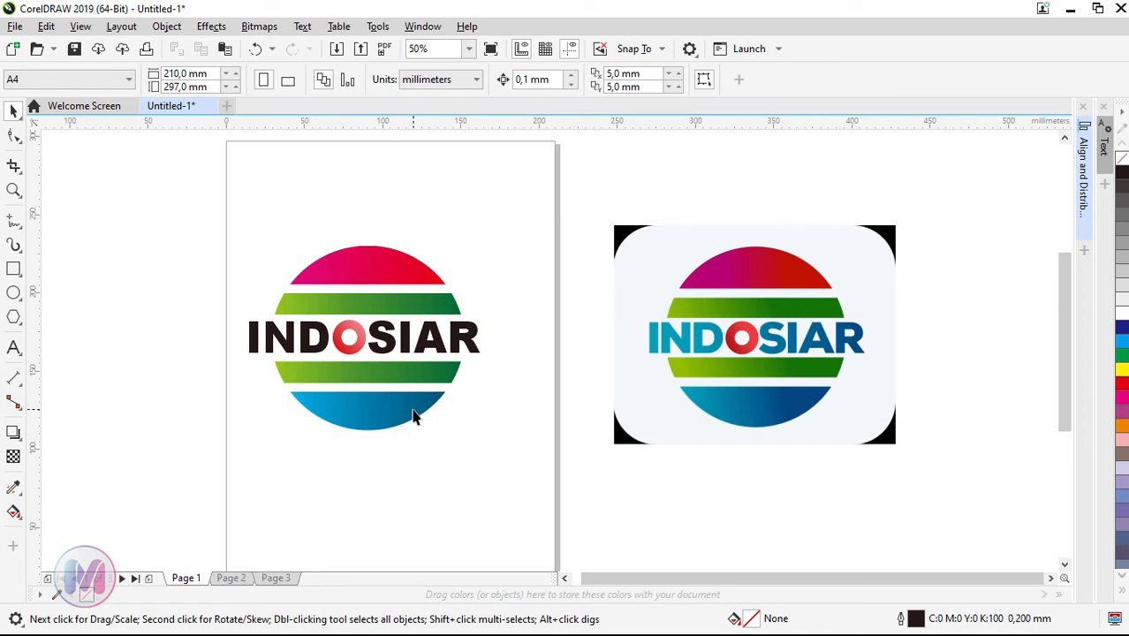
{"action": "scroll", "coordinate": [384, 365], "scroll_direction": "right", "scroll_amount": 2}
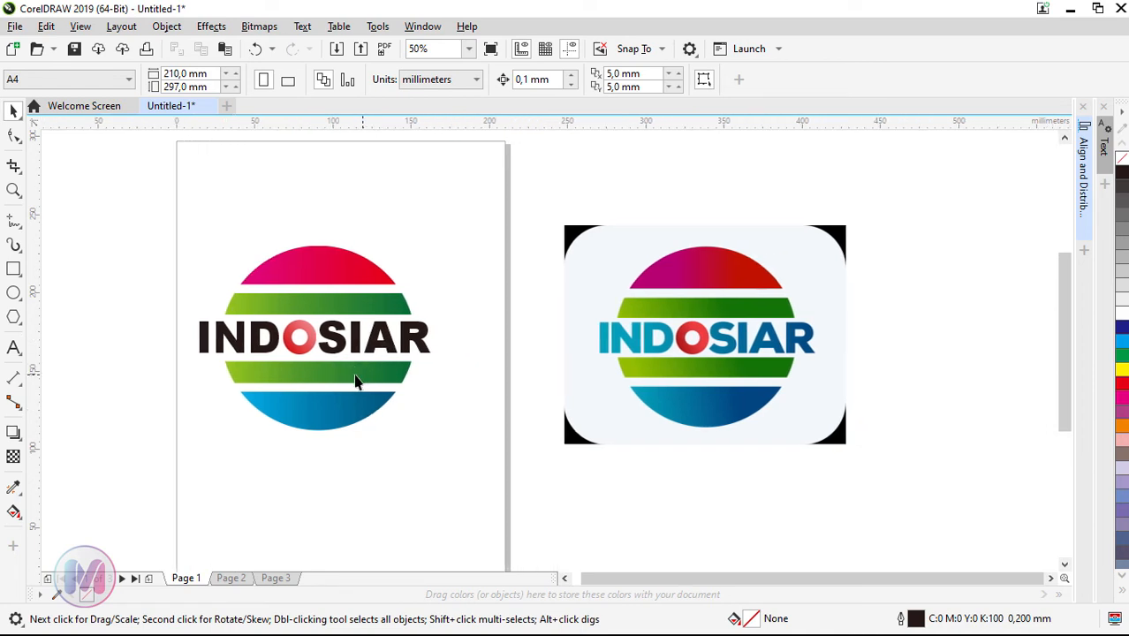
{"action": "left_click", "coordinate": [346, 351]}
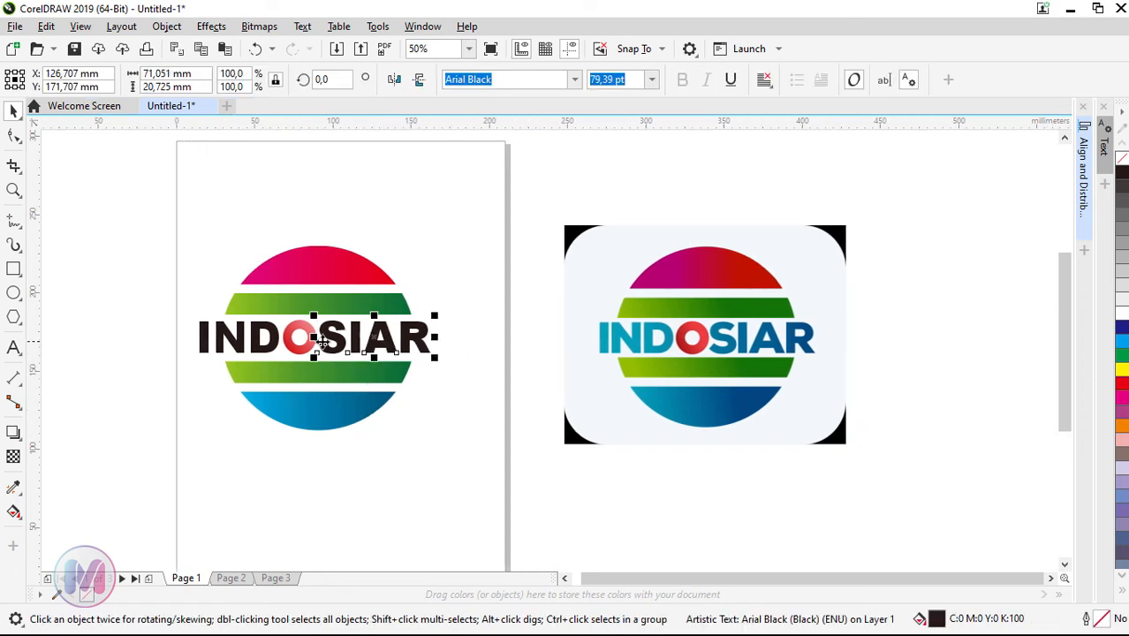
{"action": "left_click", "coordinate": [261, 349], "text": "shift"}
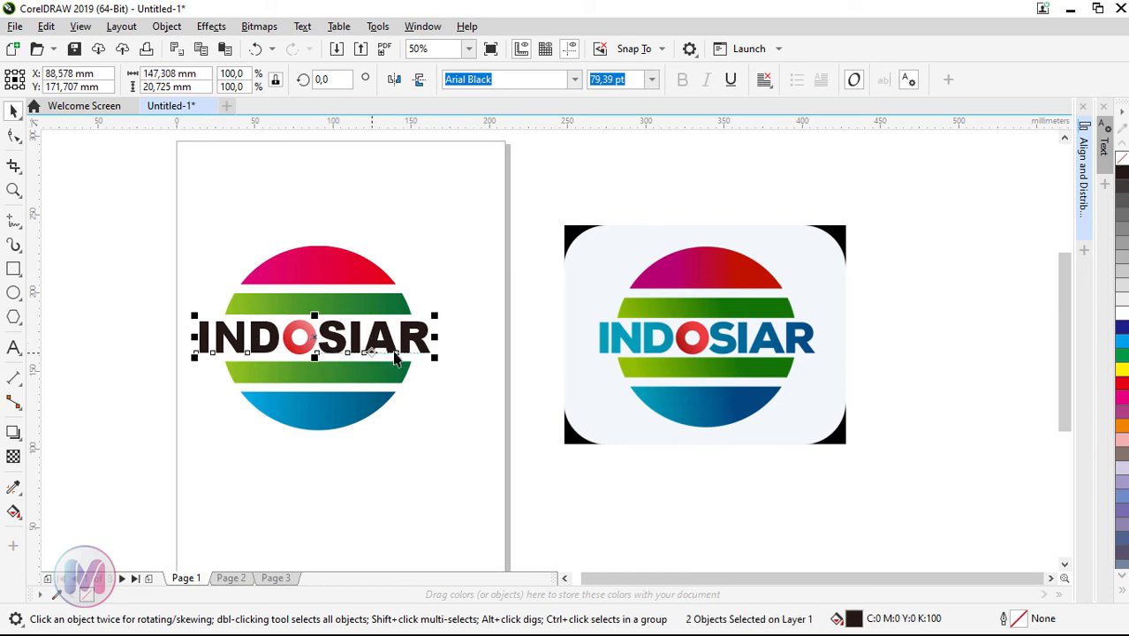
{"action": "double_click", "coordinate": [855, 620]}
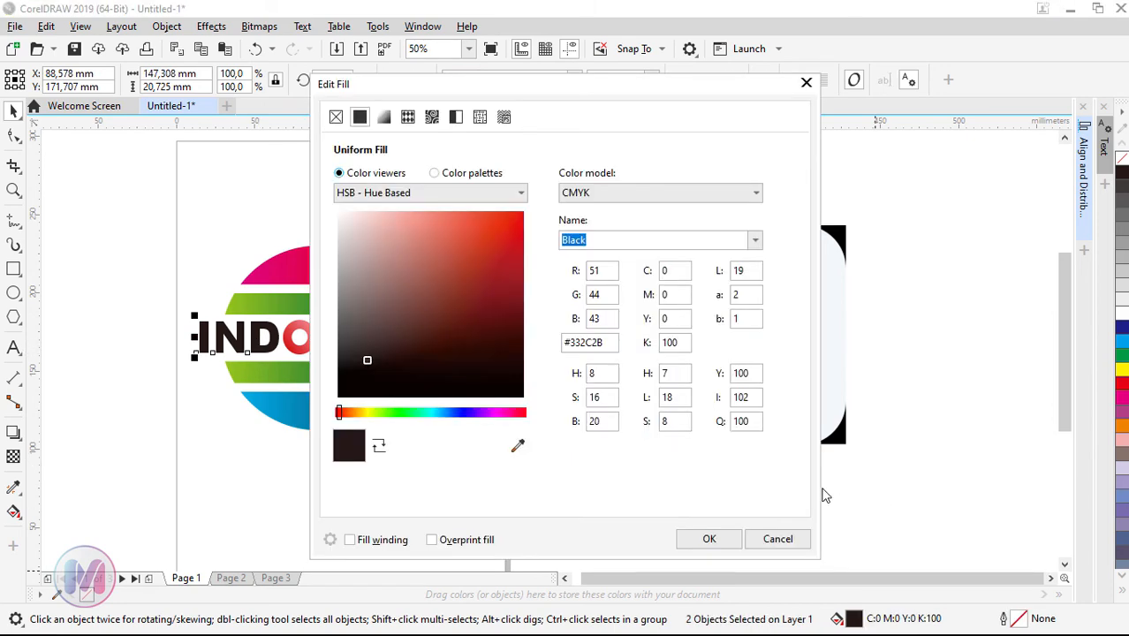
{"action": "left_click", "coordinate": [384, 117]}
{"action": "left_click_drag", "start_coordinate": [478, 96], "coordinate": [694, 92]}
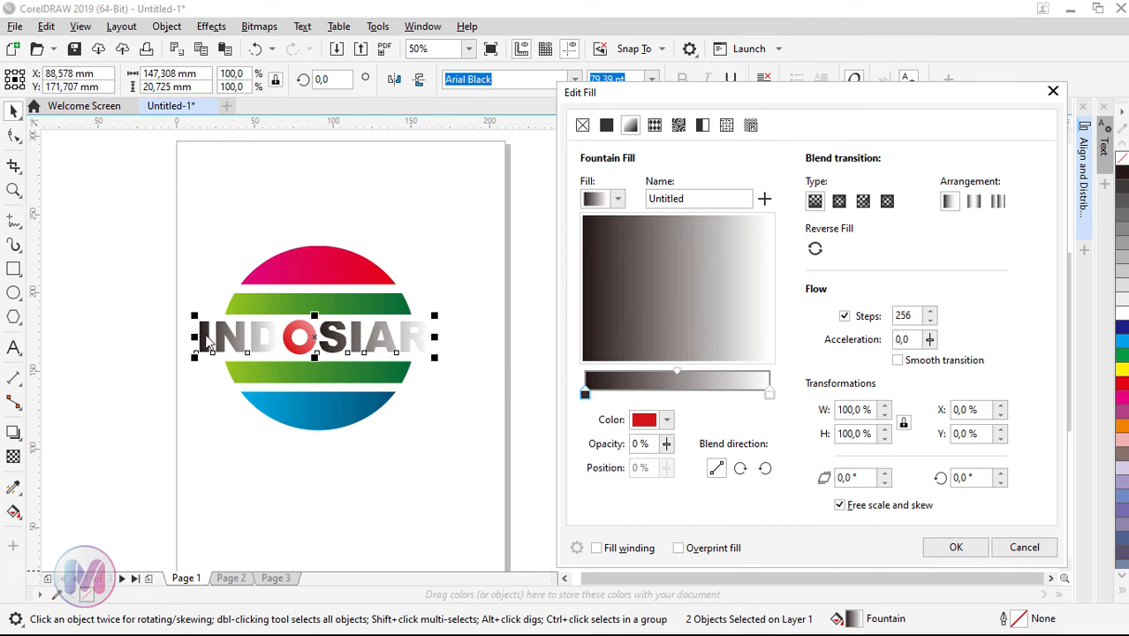
{"action": "left_click", "coordinate": [1024, 548]}
{"action": "left_click", "coordinate": [436, 384]}
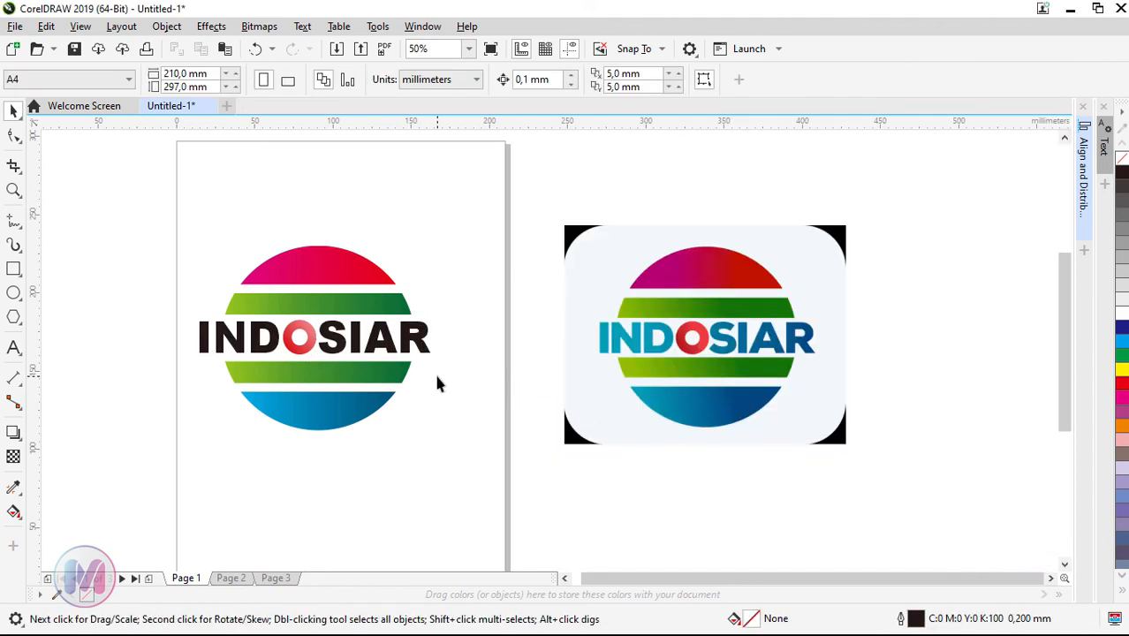
Convert the IND and SIAR text objects to curves and select the SIAR curve
{"action": "left_click", "coordinate": [268, 353]}
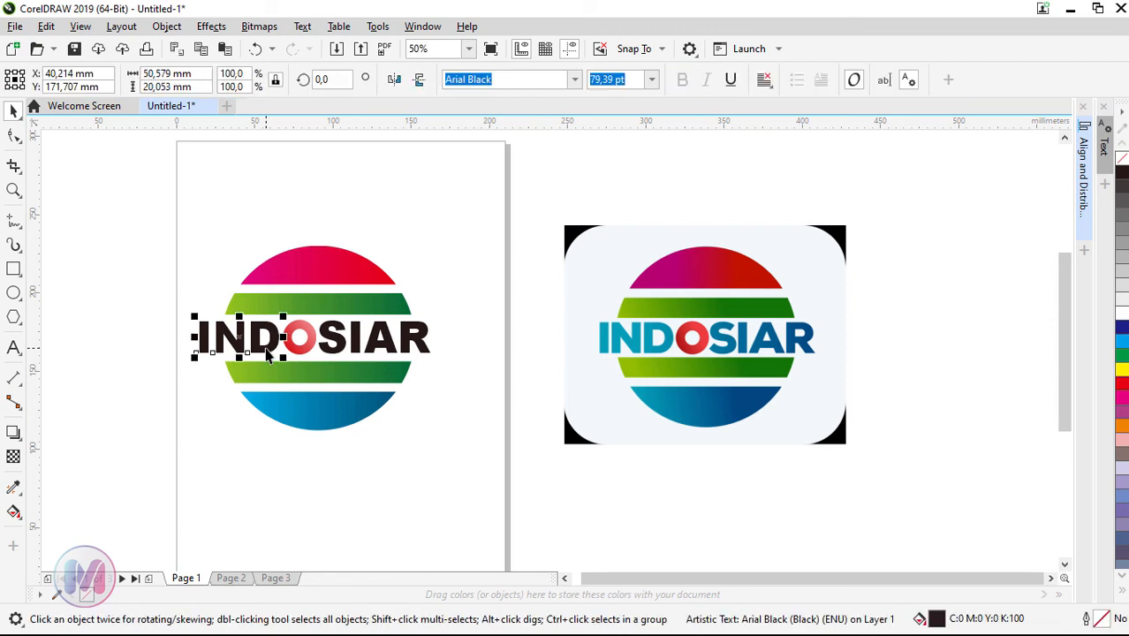
{"action": "left_click", "coordinate": [388, 348], "text": "shift"}
{"action": "right_click", "coordinate": [385, 343]}
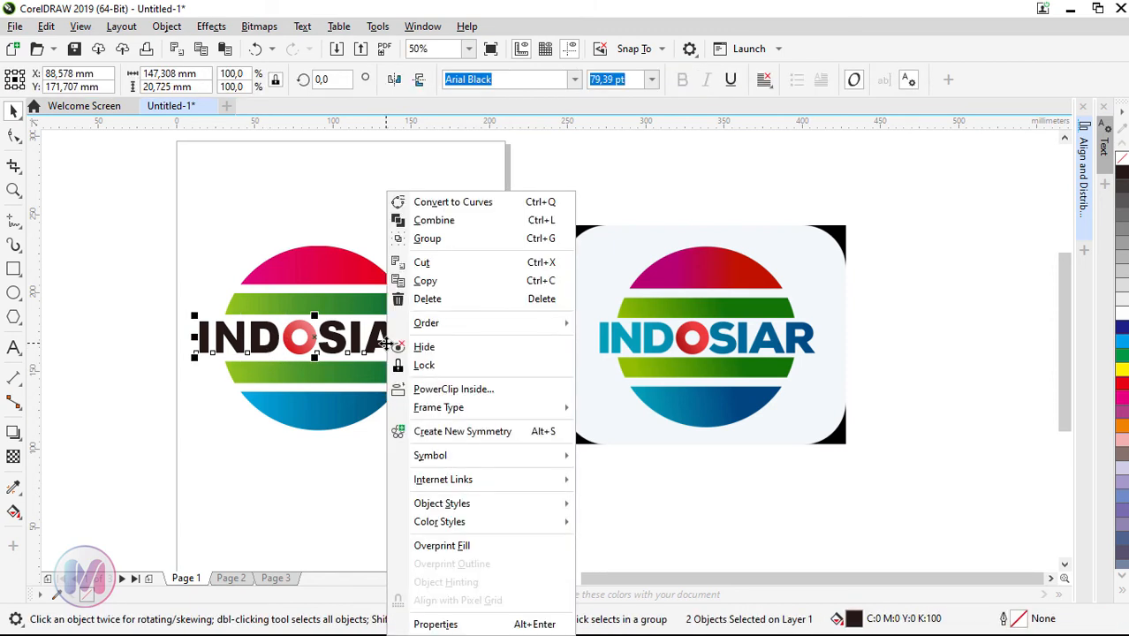
{"action": "left_click", "coordinate": [468, 209]}
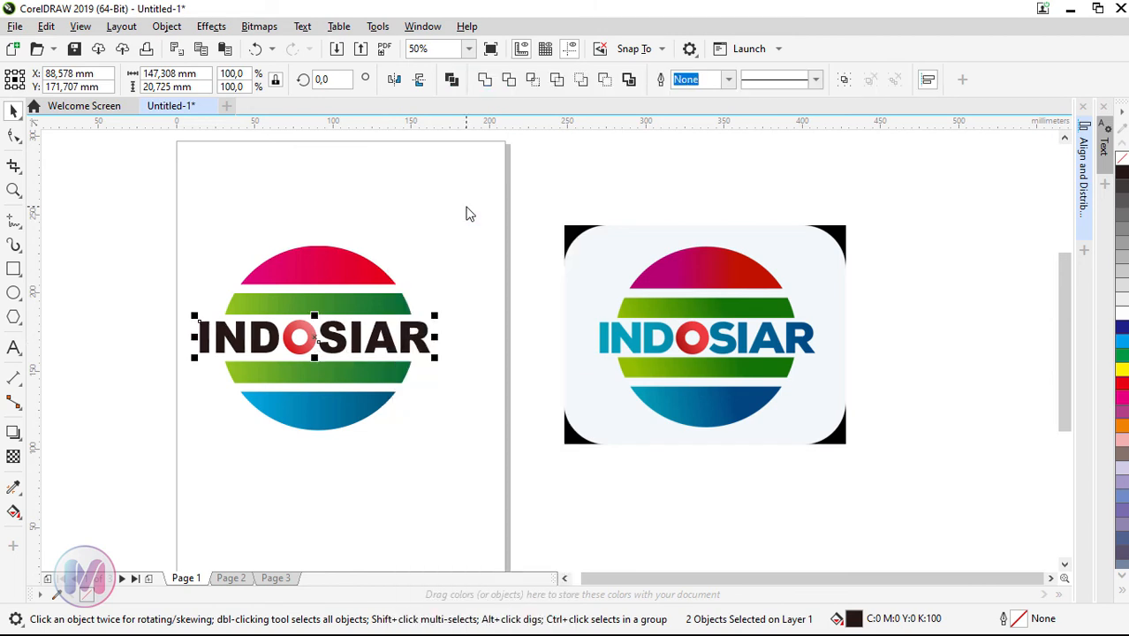
{"action": "left_click", "coordinate": [455, 217]}
{"action": "left_click", "coordinate": [380, 343]}
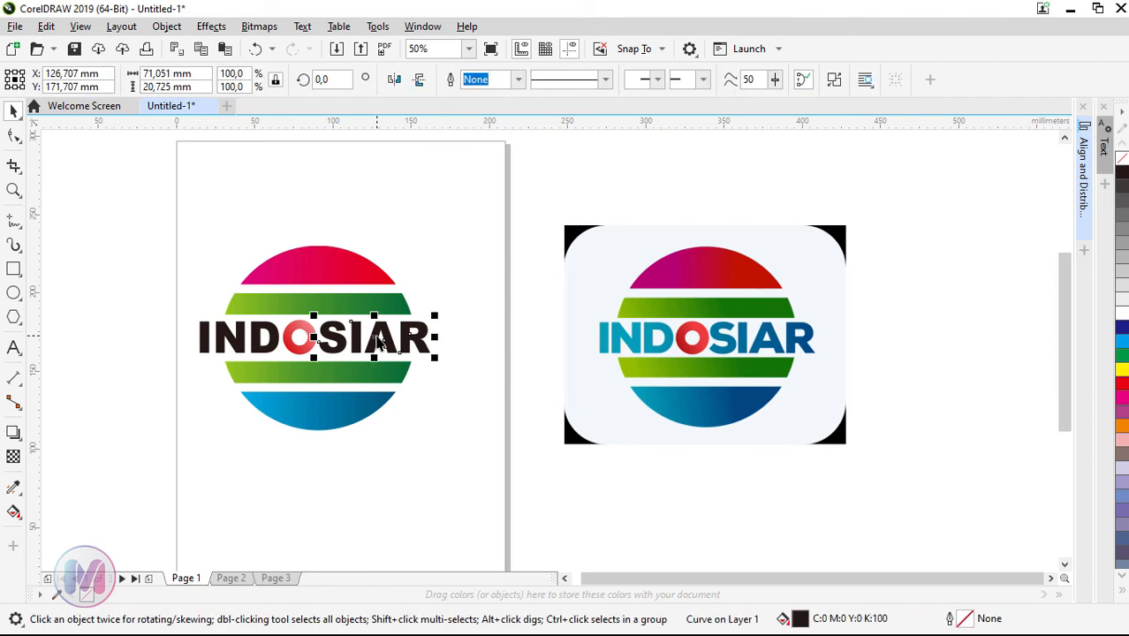
Weld the IND and SIAR curves into a single object
{"action": "left_click", "coordinate": [270, 346], "text": "shift"}
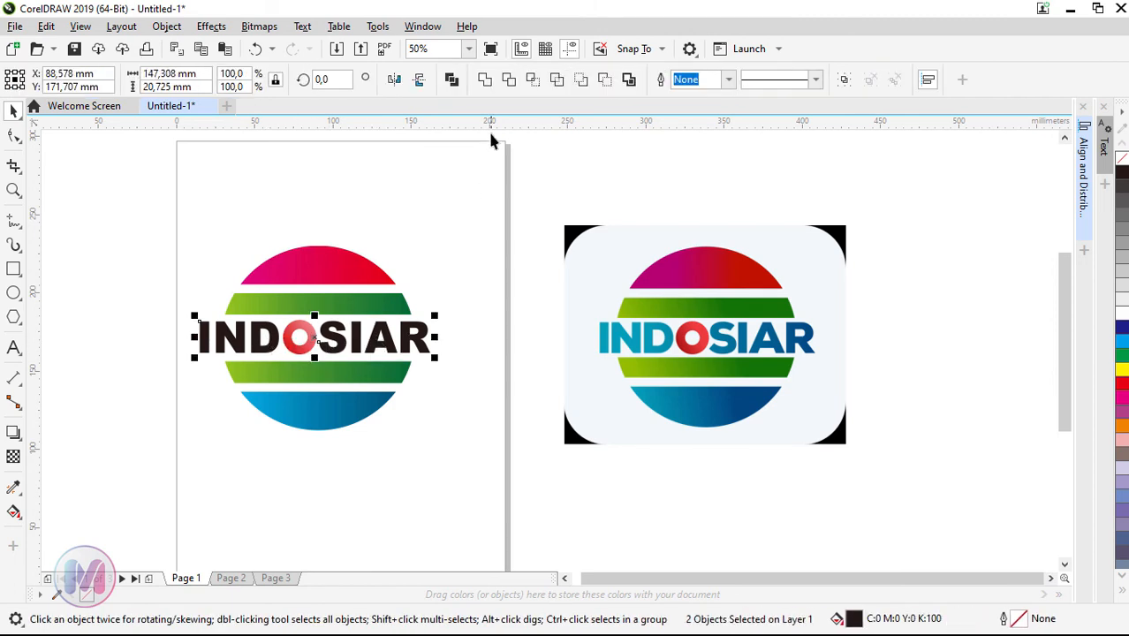
{"action": "left_click", "coordinate": [485, 81]}
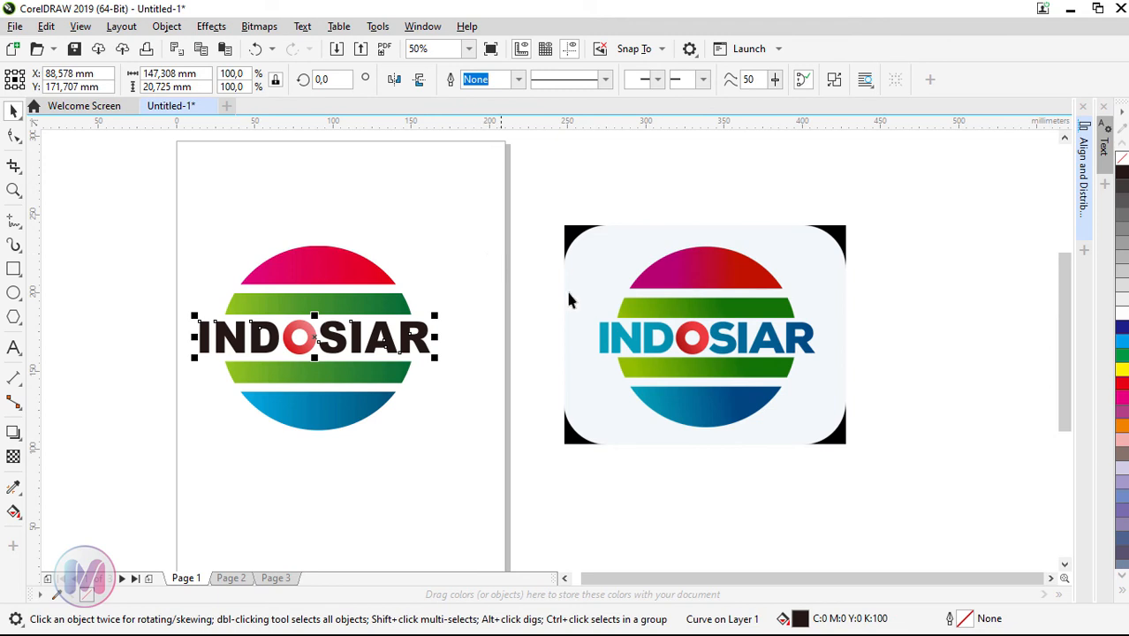
{"action": "double_click", "coordinate": [799, 619]}
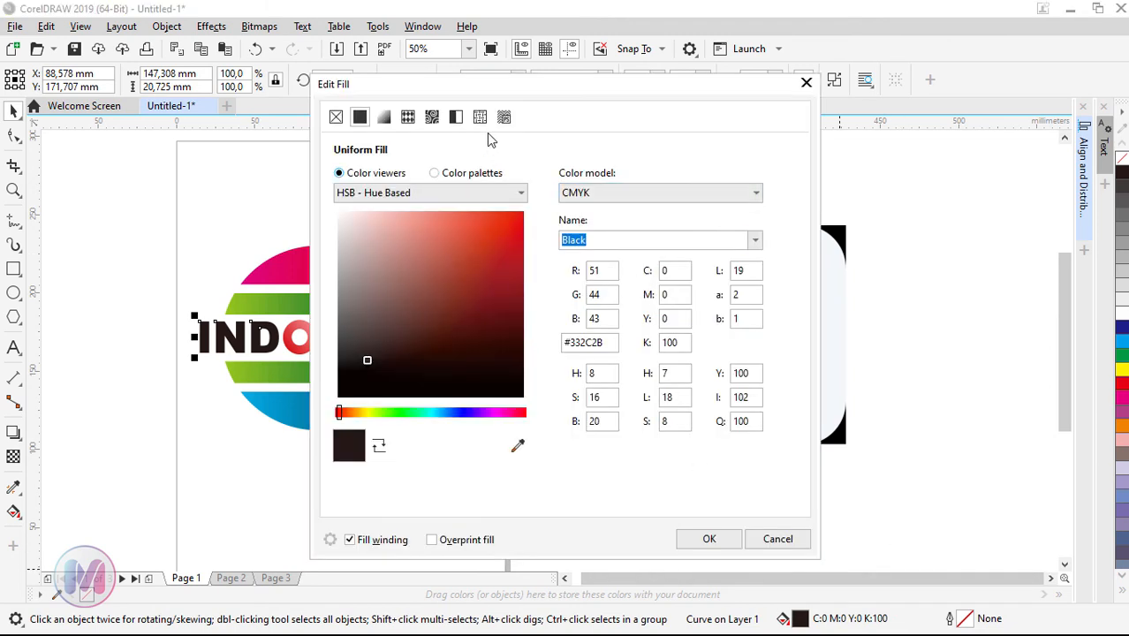
{"action": "left_click_drag", "start_coordinate": [471, 95], "coordinate": [703, 100]}
{"action": "left_click", "coordinate": [616, 121]}
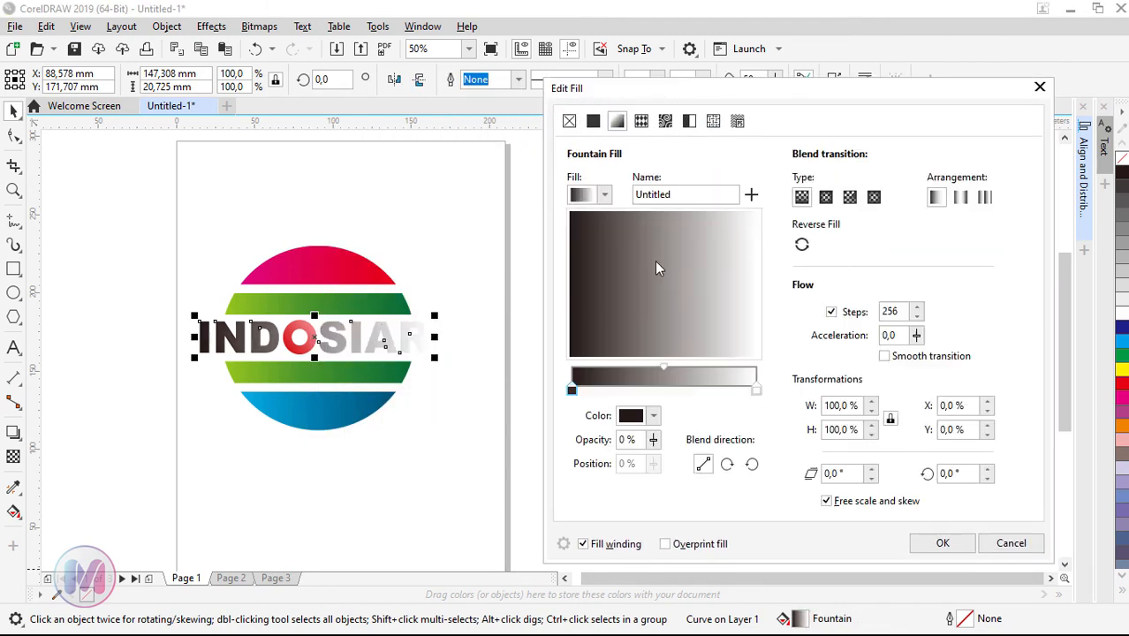
{"action": "left_click", "coordinate": [756, 389]}
{"action": "left_click", "coordinate": [654, 416]}
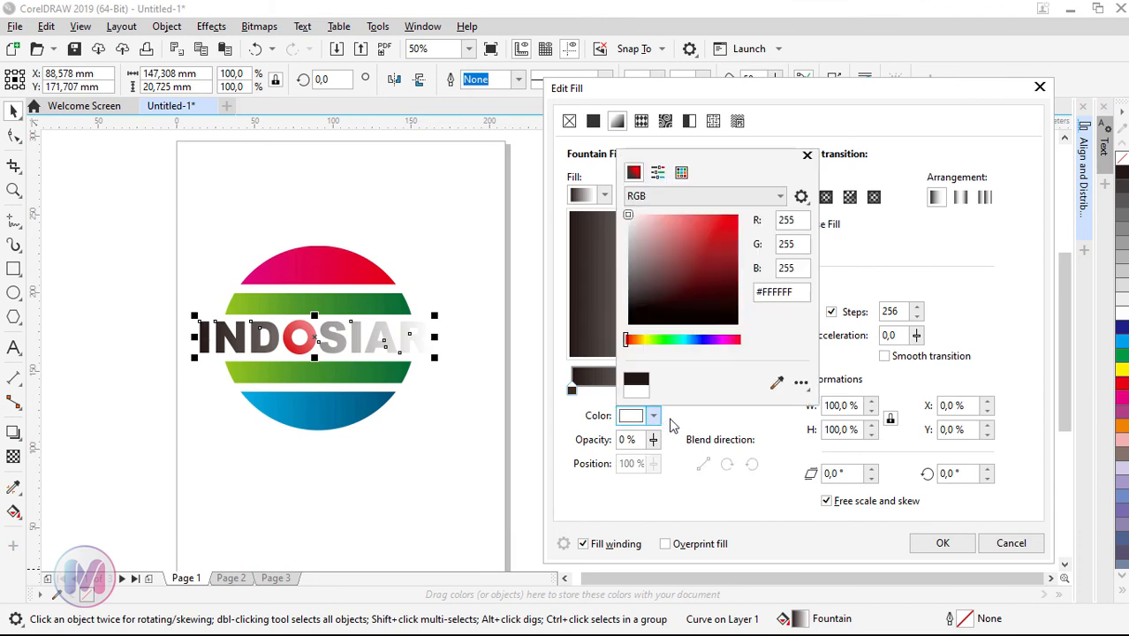
{"action": "left_click", "coordinate": [722, 256]}
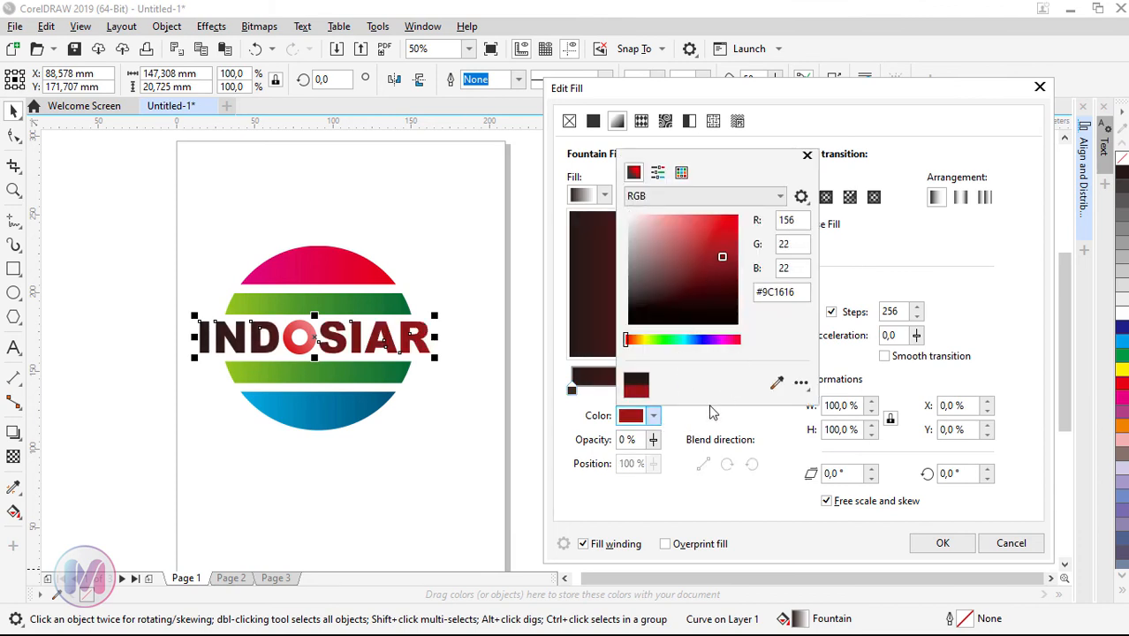
{"action": "left_click", "coordinate": [647, 341]}
{"action": "left_click", "coordinate": [651, 341]}
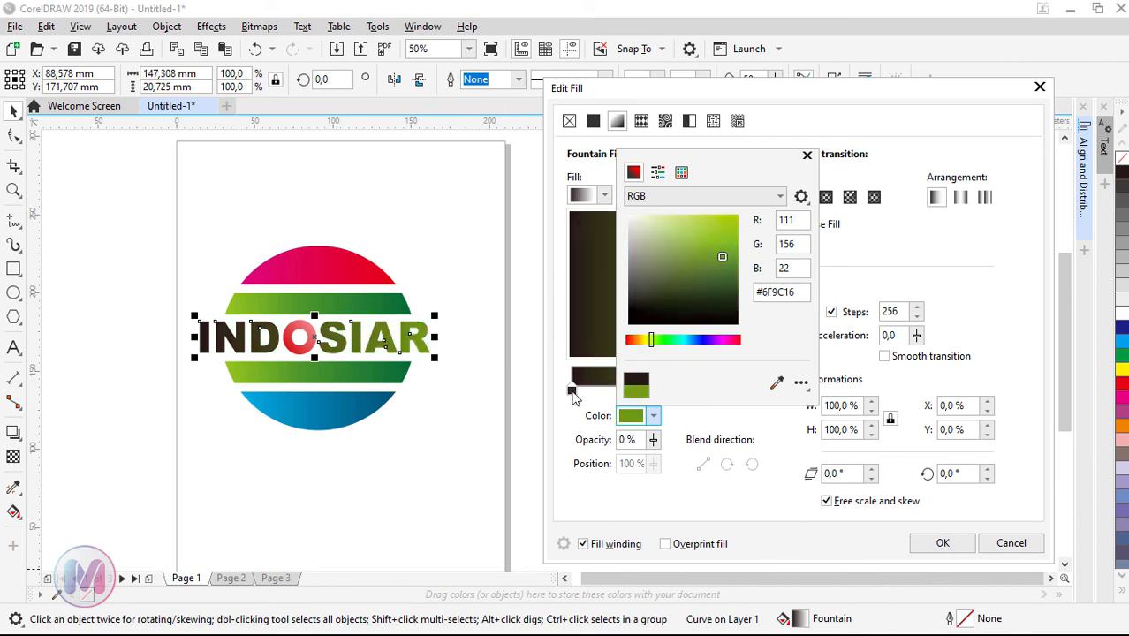
{"action": "left_click", "coordinate": [655, 416]}
{"action": "left_click", "coordinate": [654, 416]}
{"action": "left_click", "coordinate": [667, 216]}
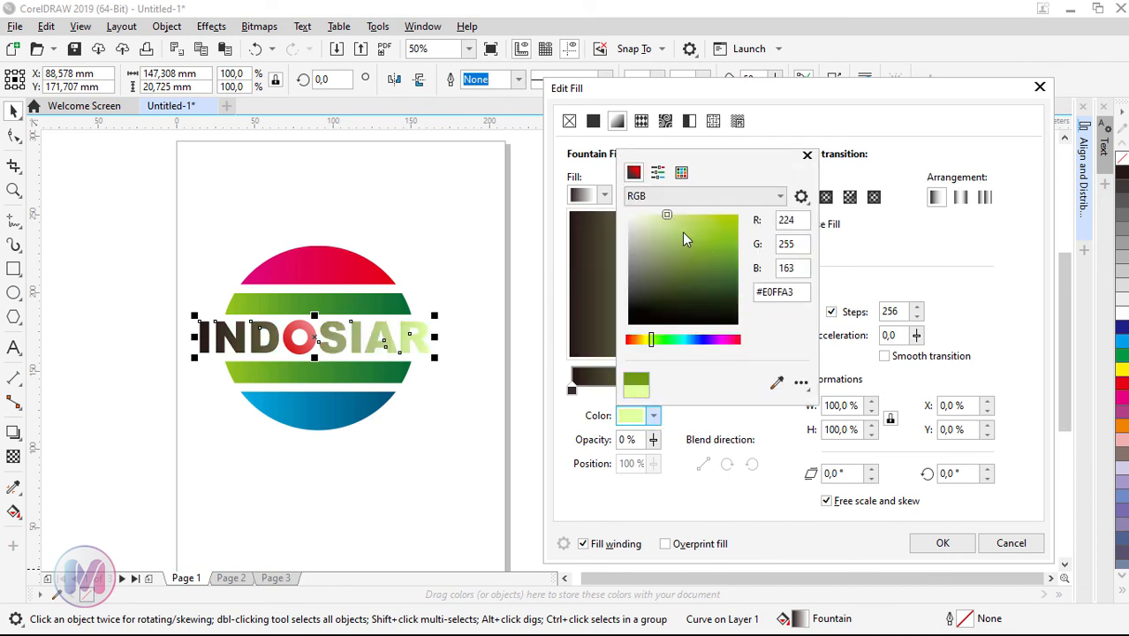
{"action": "left_click", "coordinate": [721, 251]}
{"action": "left_click", "coordinate": [654, 416]}
{"action": "left_click", "coordinate": [572, 391]}
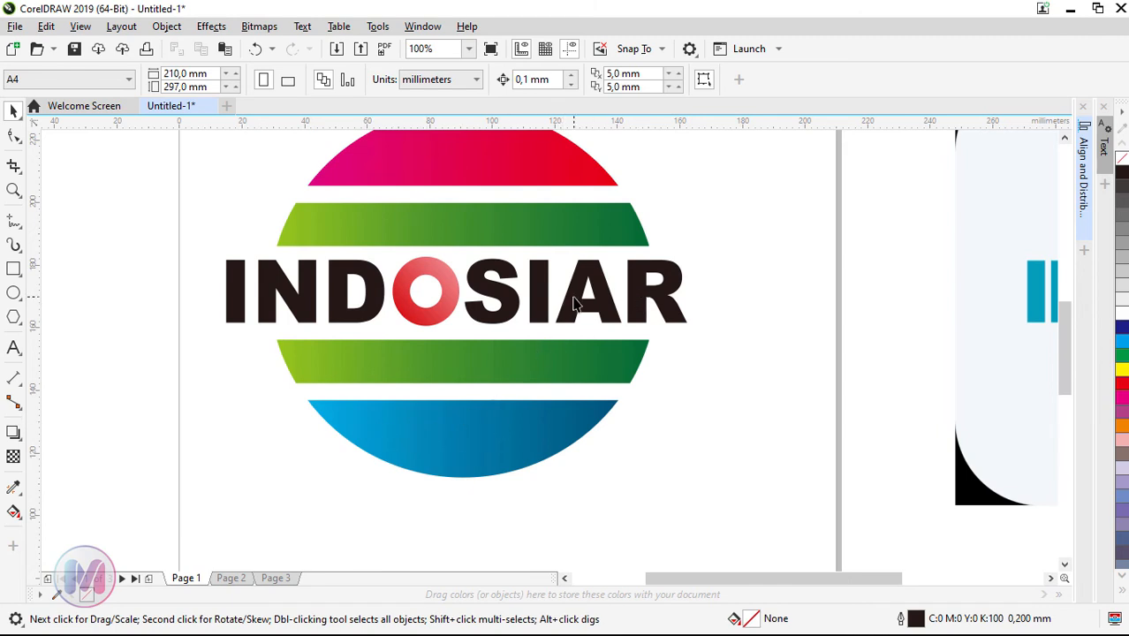
{"action": "left_click", "coordinate": [13, 487]}
{"action": "left_click", "coordinate": [78, 488]}
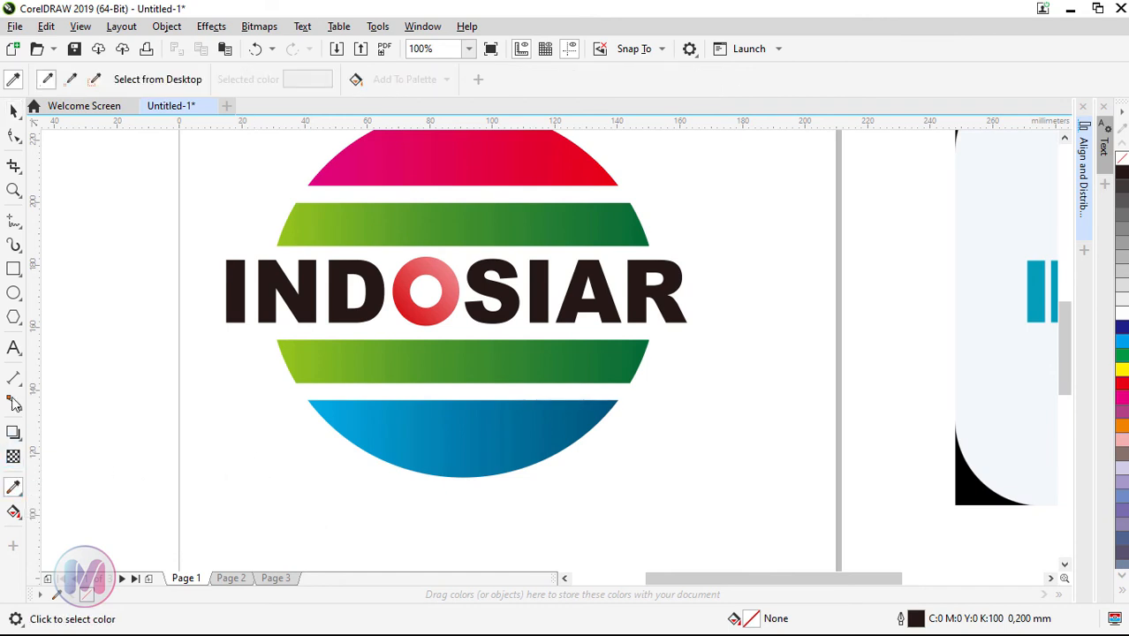
{"action": "left_click", "coordinate": [13, 109]}
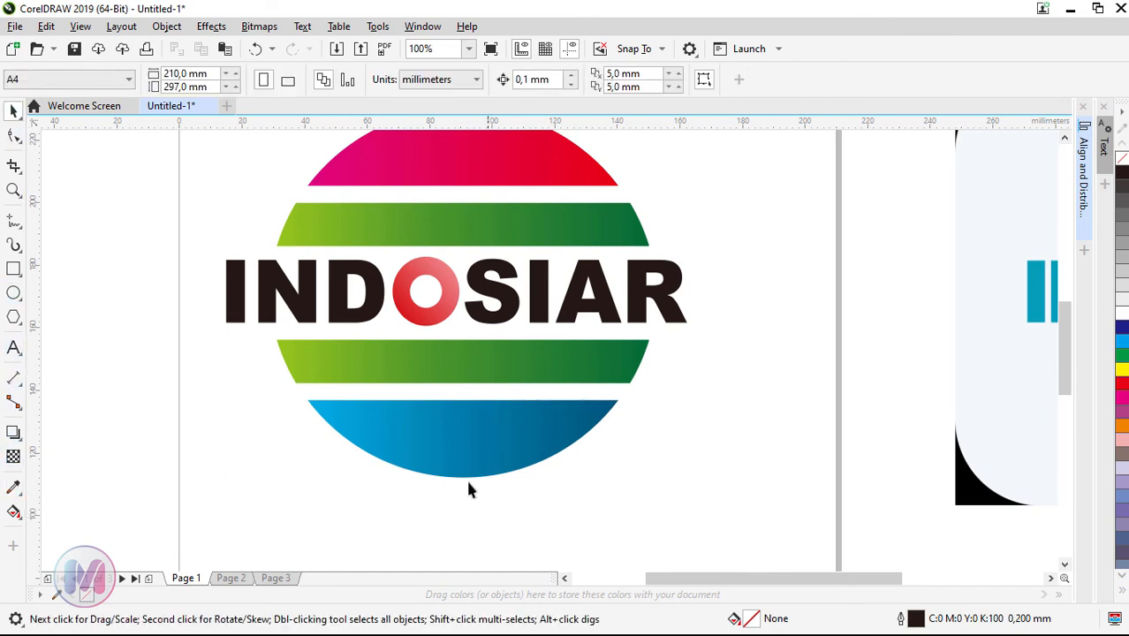
Copy the blue gradient from the circle's bottom segment onto the INDOSIAR lettering with the Attributes Eyedropper
{"action": "left_click", "coordinate": [13, 489]}
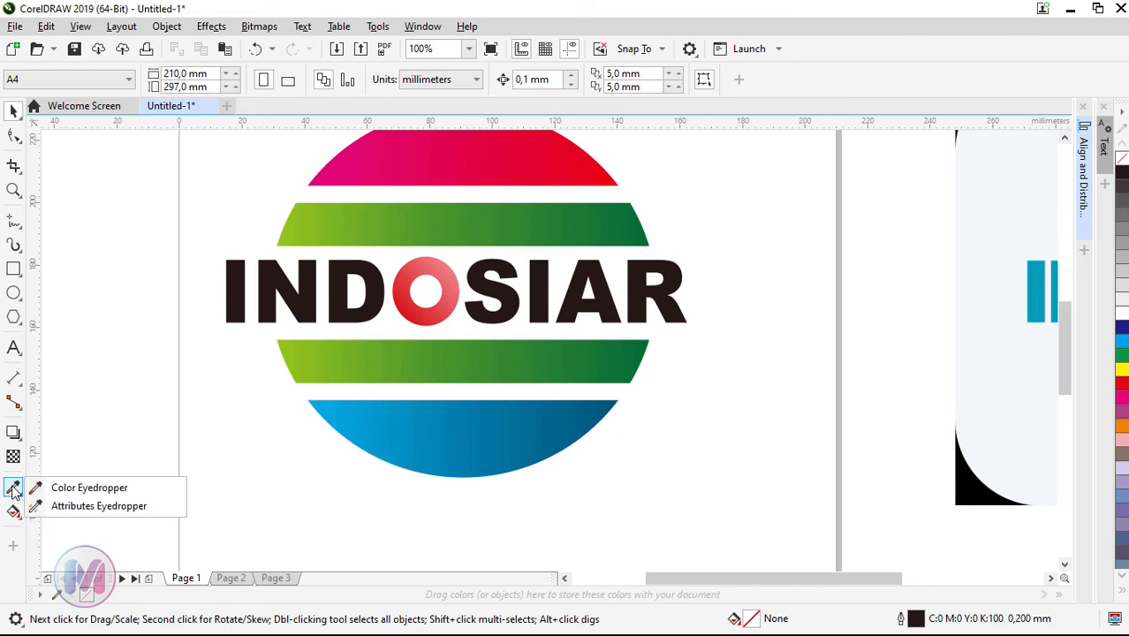
{"action": "left_click", "coordinate": [65, 507]}
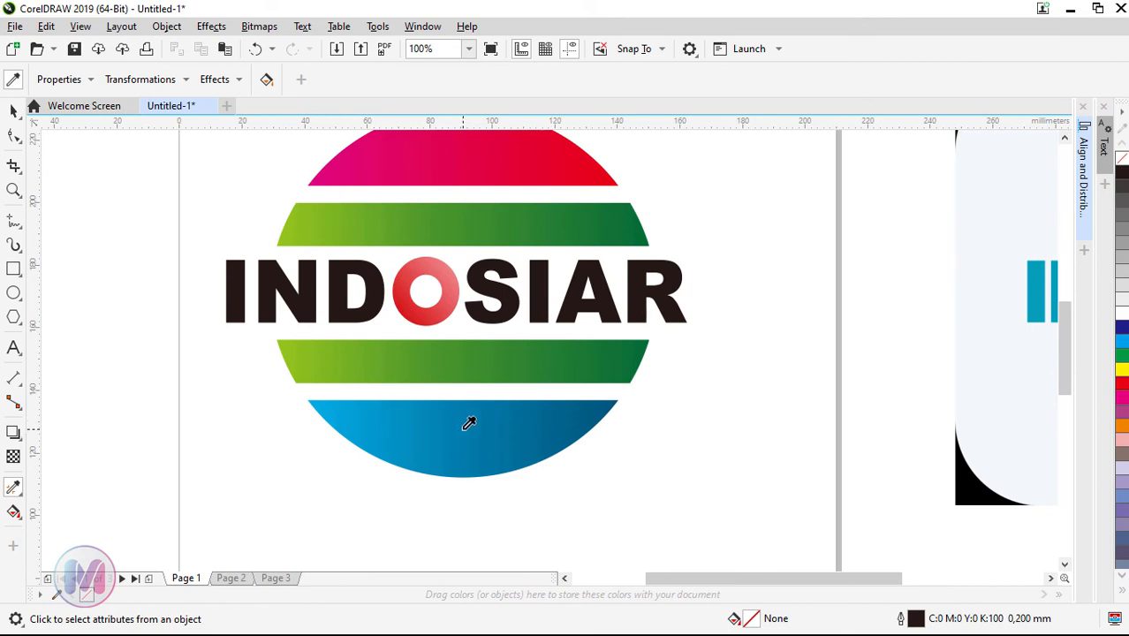
{"action": "left_click", "coordinate": [469, 424]}
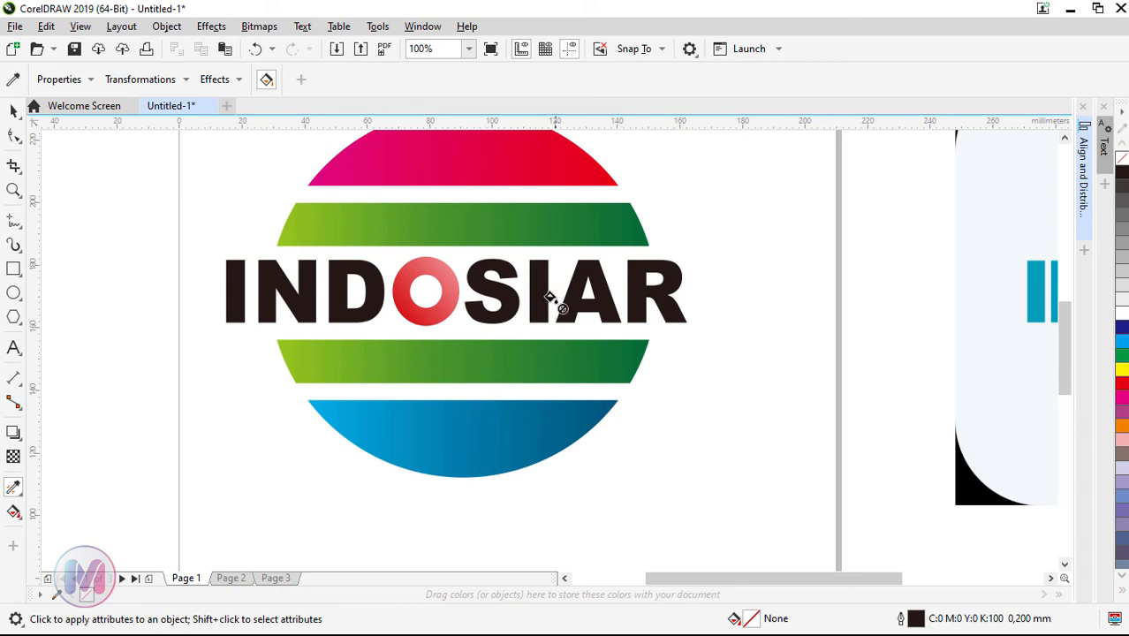
{"action": "left_click", "coordinate": [354, 262]}
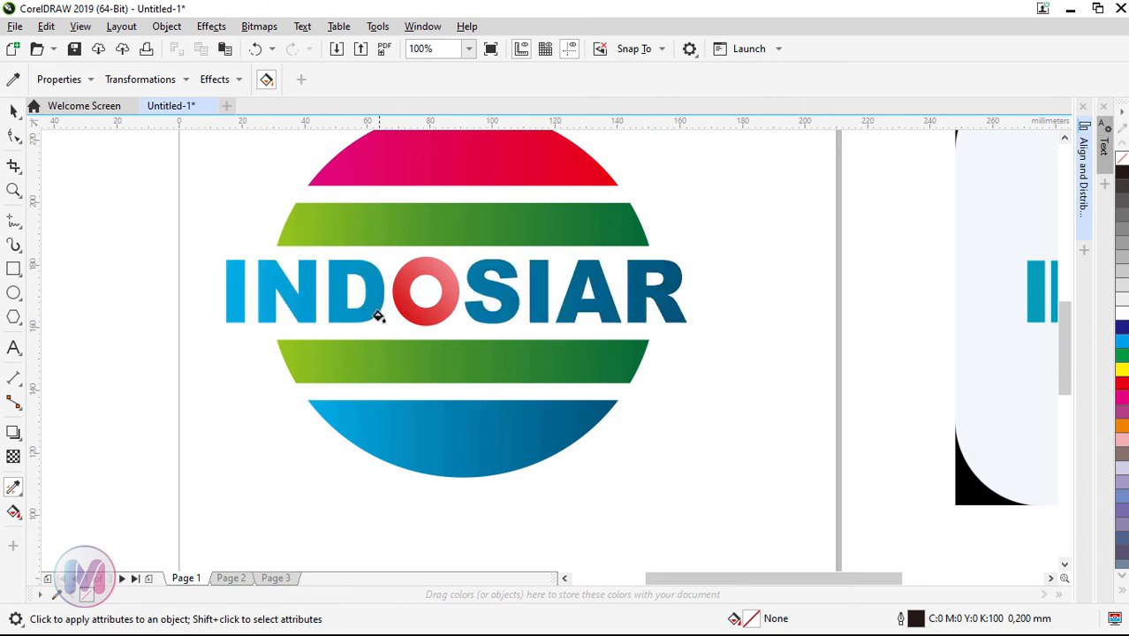
{"action": "scroll", "coordinate": [380, 322], "scroll_direction": "down", "scroll_amount": 2}
{"action": "scroll", "coordinate": [380, 322], "scroll_direction": "up", "scroll_amount": 2}
{"action": "scroll", "coordinate": [542, 328], "scroll_direction": "down", "scroll_amount": 2}
{"action": "left_click", "coordinate": [13, 111]}
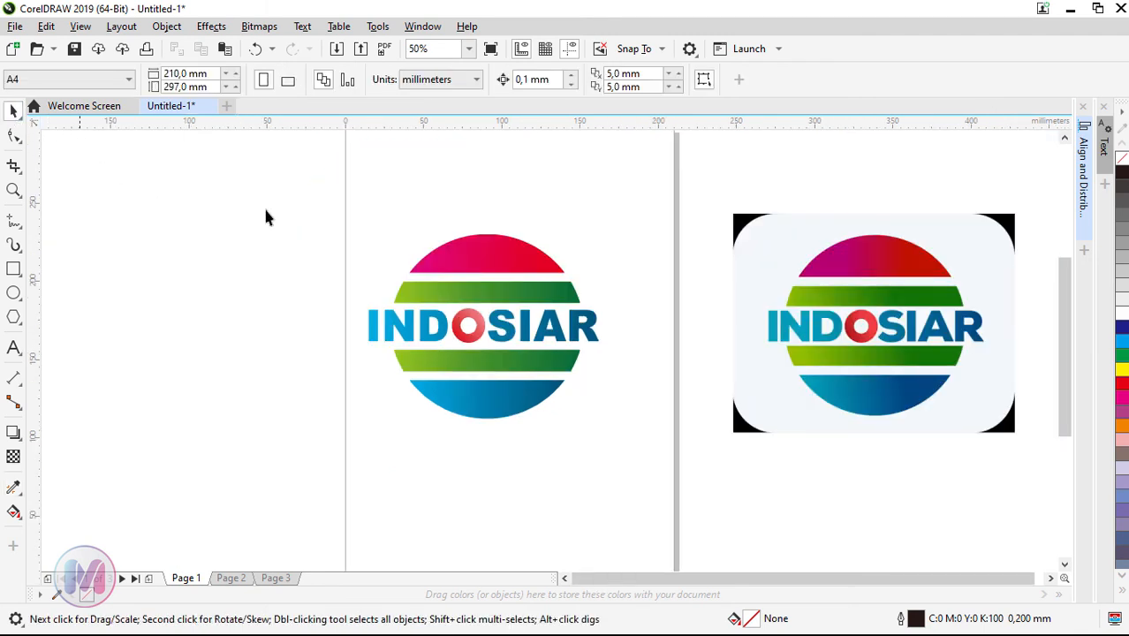
Select all the logo's stripes, ring and lettering and group them
{"action": "key", "text": "ctrl+z"}
{"action": "left_click_drag", "start_coordinate": [327, 195], "coordinate": [635, 463]}
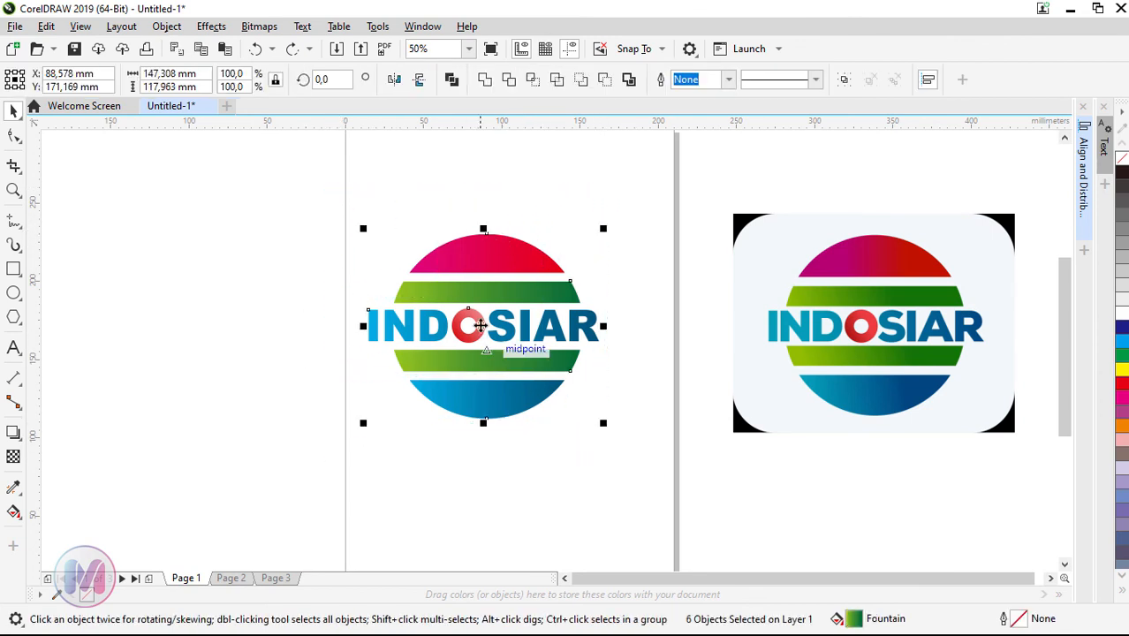
{"action": "right_click", "coordinate": [484, 266]}
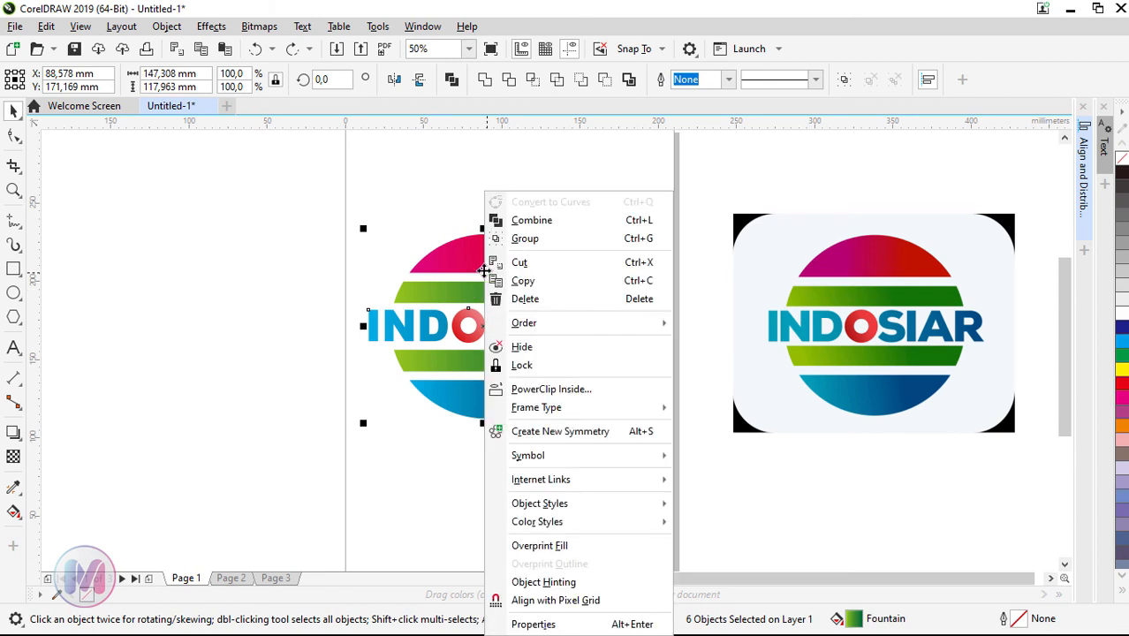
{"action": "left_click", "coordinate": [524, 241]}
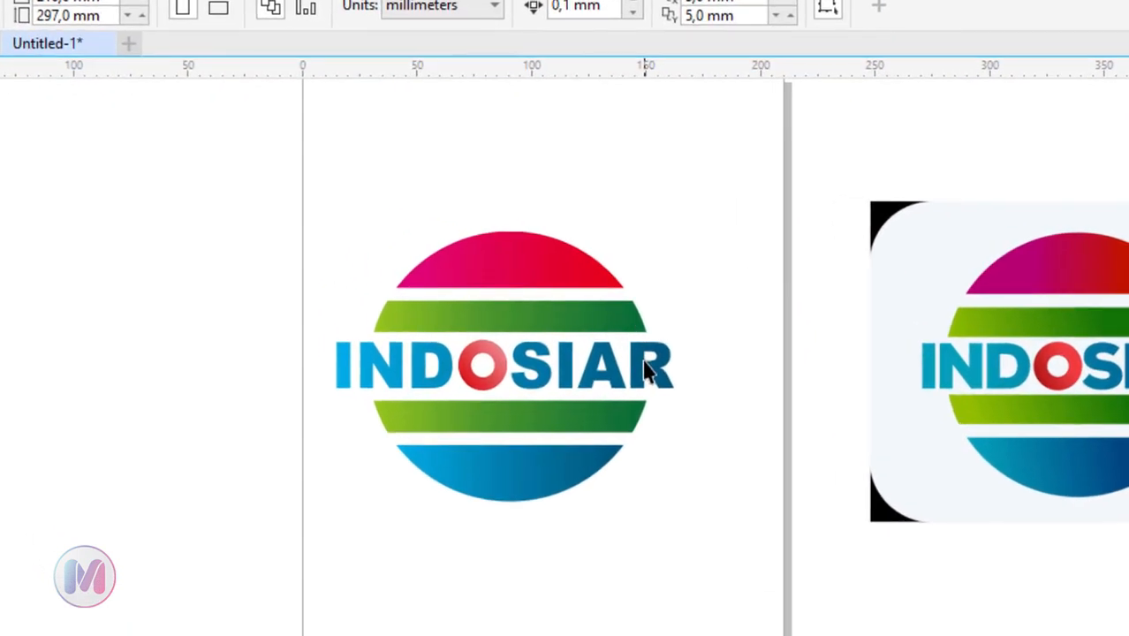
Try moving the grouped logo to the left and undo the move
{"action": "left_click", "coordinate": [644, 371]}
{"action": "left_click_drag", "start_coordinate": [650, 364], "coordinate": [433, 357]}
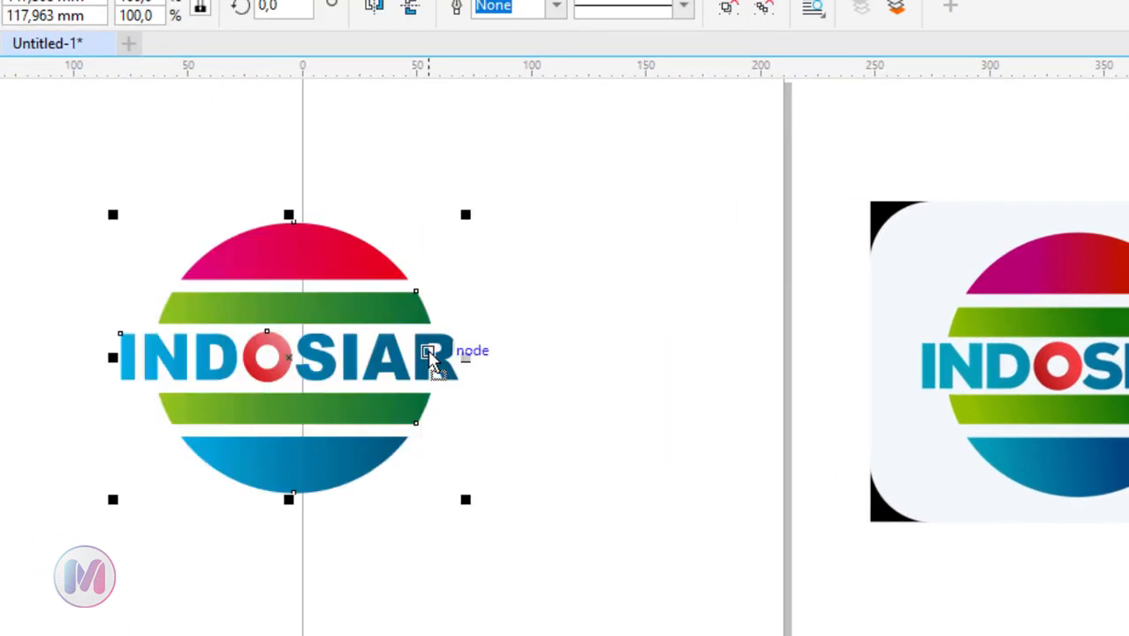
{"action": "key", "text": "ctrl+z"}
{"action": "left_click", "coordinate": [477, 173]}
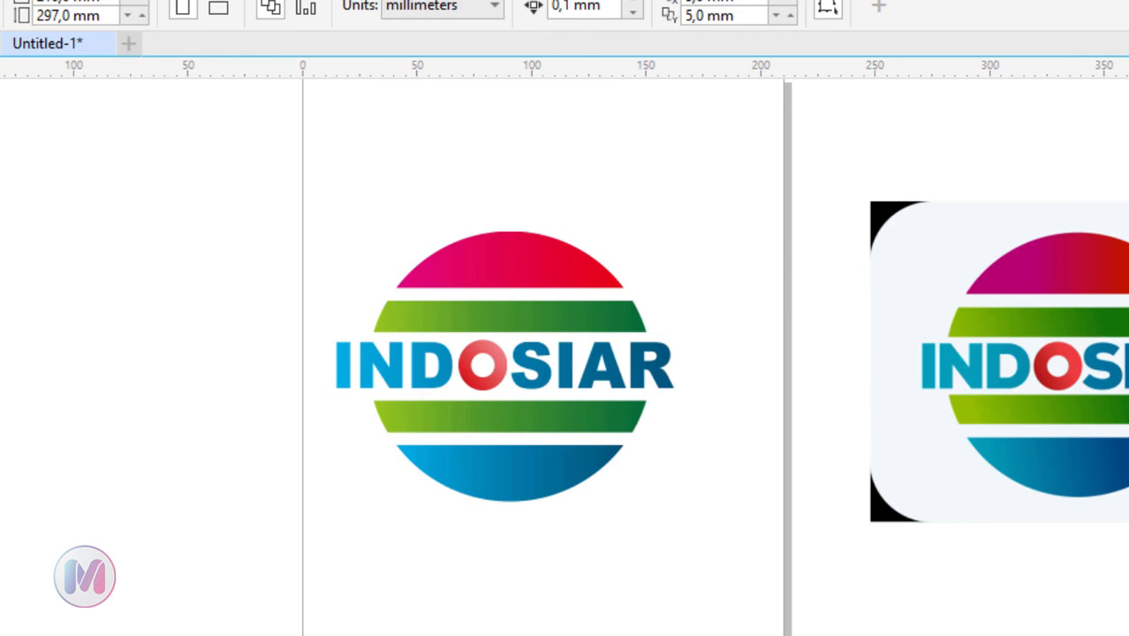
Draw a rectangle about 170 by 135 mm around the logo and round all its corners to a 30 mm radius
{"action": "left_click", "coordinate": [2, 276]}
{"action": "left_click", "coordinate": [7, 283]}
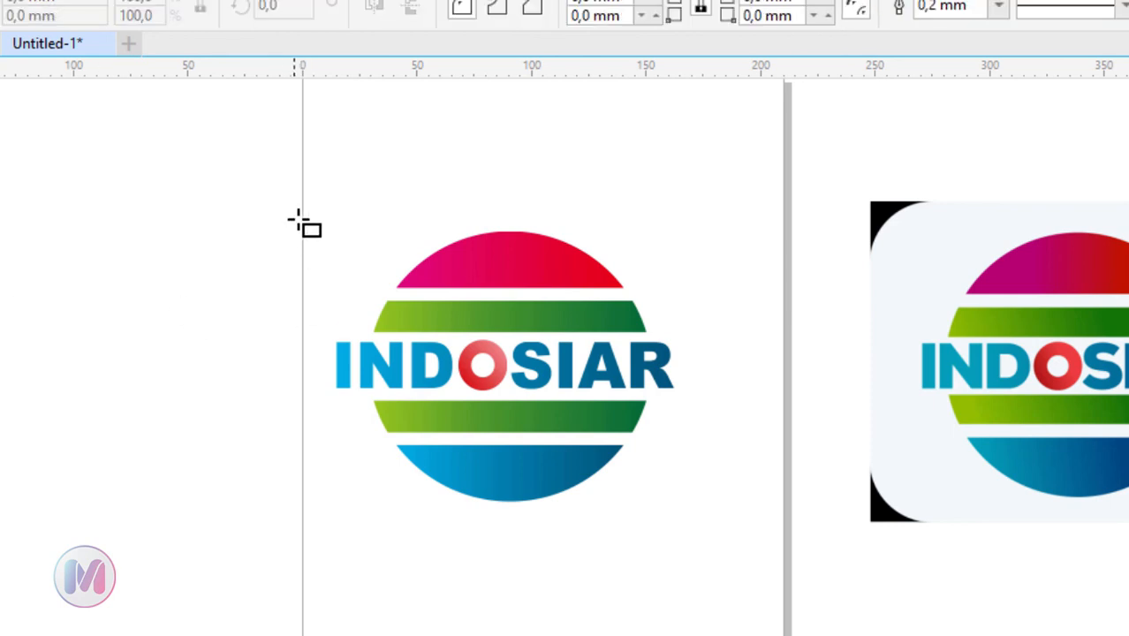
{"action": "left_click_drag", "start_coordinate": [311, 212], "coordinate": [703, 522]}
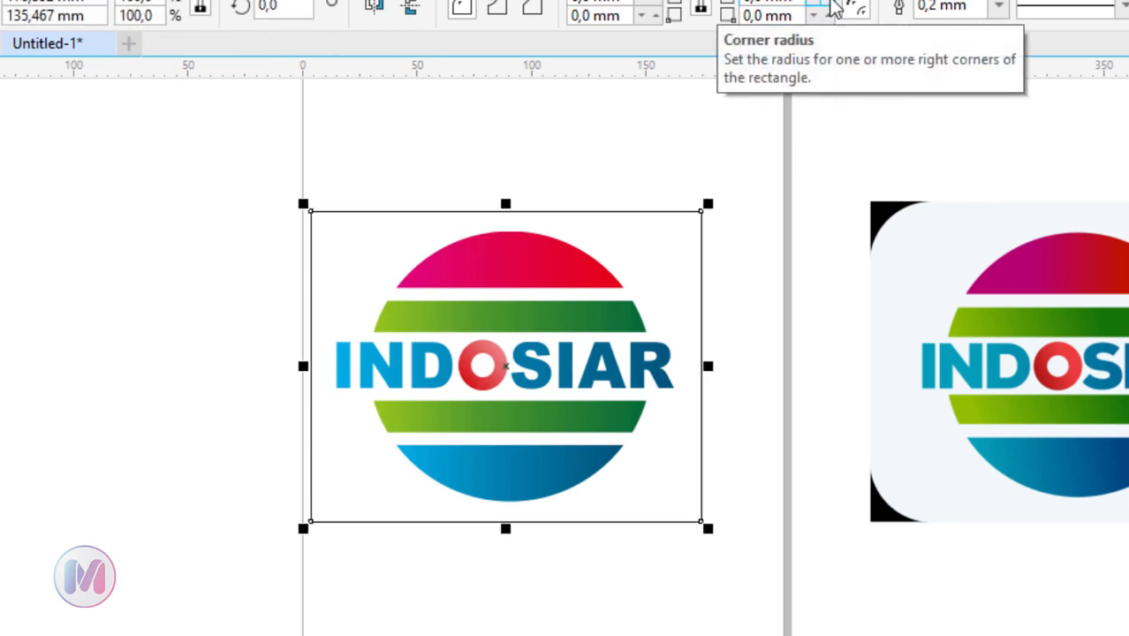
{"action": "left_click", "coordinate": [831, 1]}
{"action": "left_click_drag", "start_coordinate": [773, 3], "coordinate": [710, 6]}
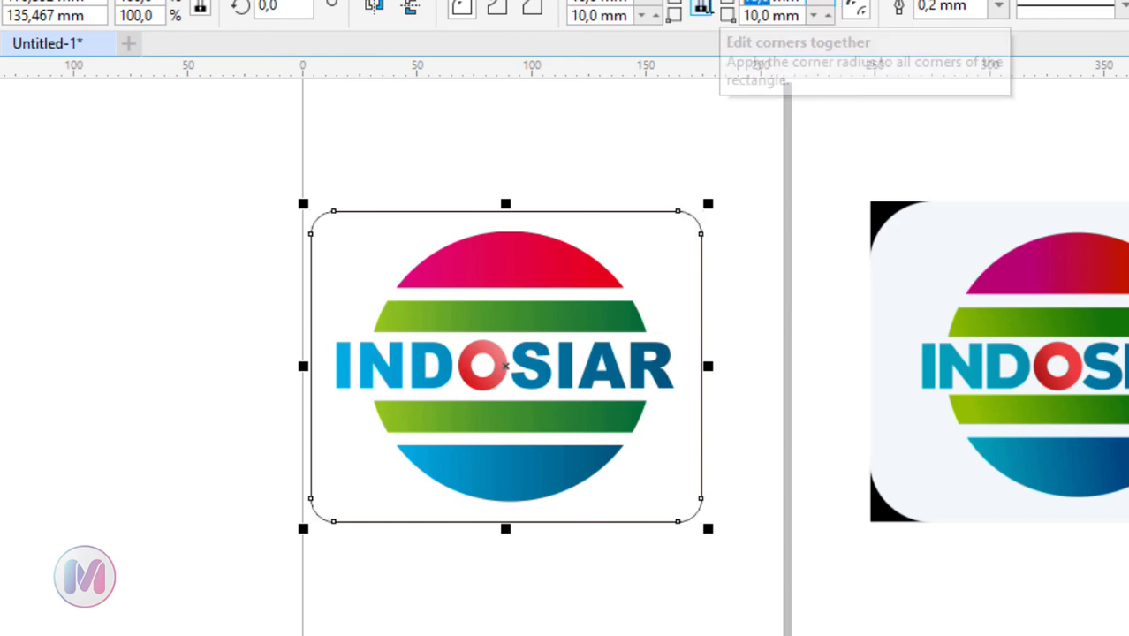
{"action": "type", "text": "30"}
{"action": "key", "text": "Return"}
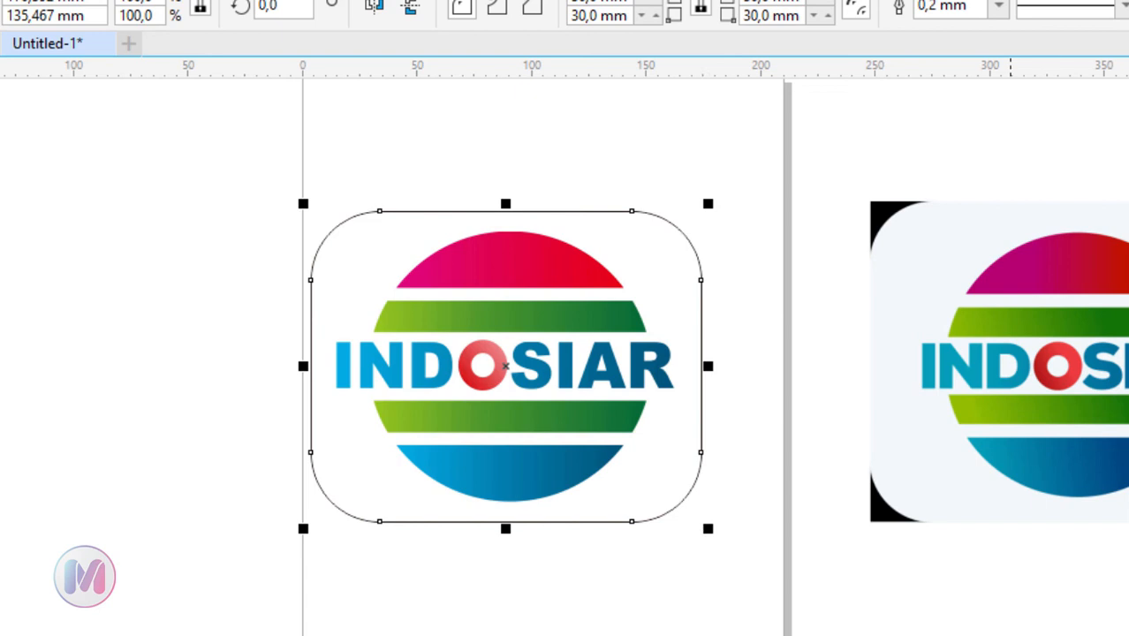
Give the rounded rectangle a linear fountain fill of very light grey and white, reversed to run from white to grey
{"action": "key", "text": "F11"}
{"action": "left_click", "coordinate": [360, 70]}
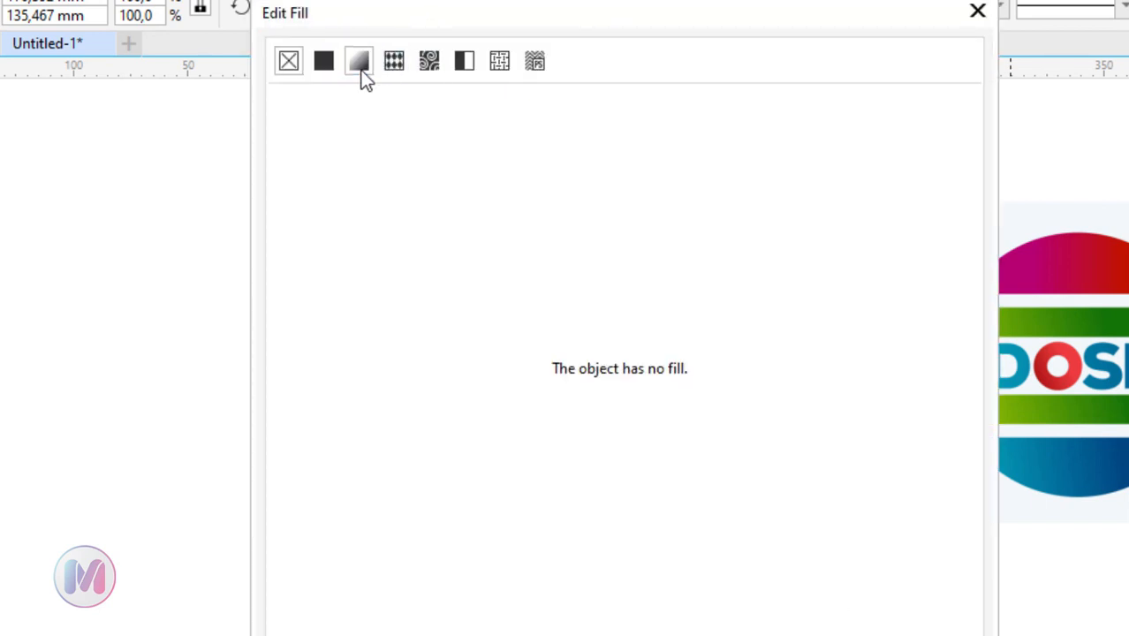
{"action": "double_click", "coordinate": [289, 458]}
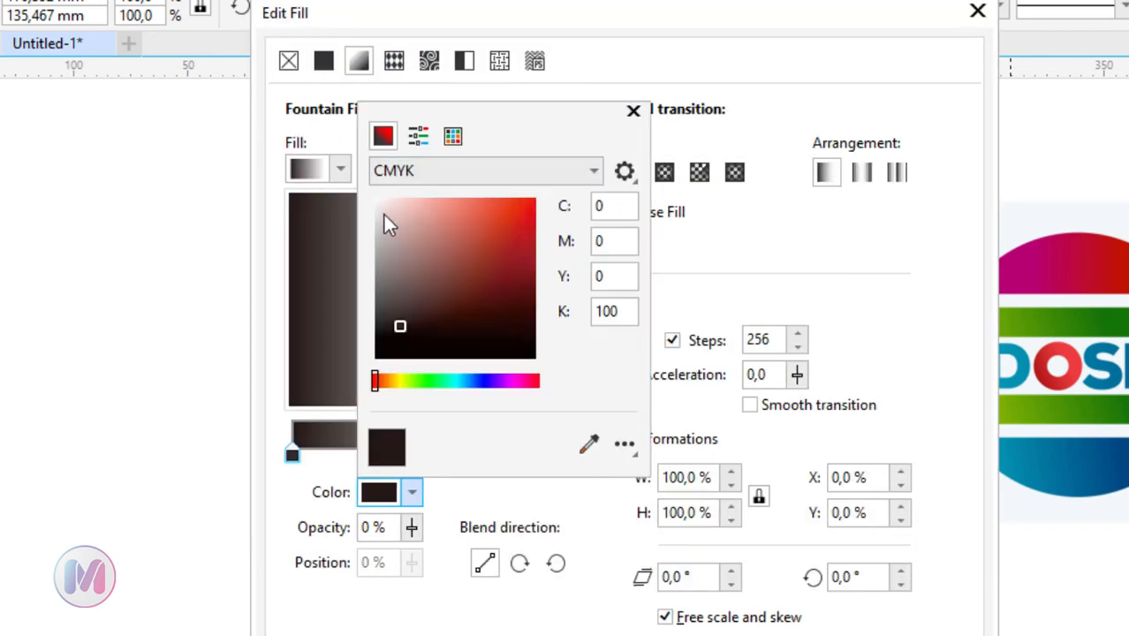
{"action": "left_click", "coordinate": [372, 210]}
{"action": "left_click", "coordinate": [632, 48]}
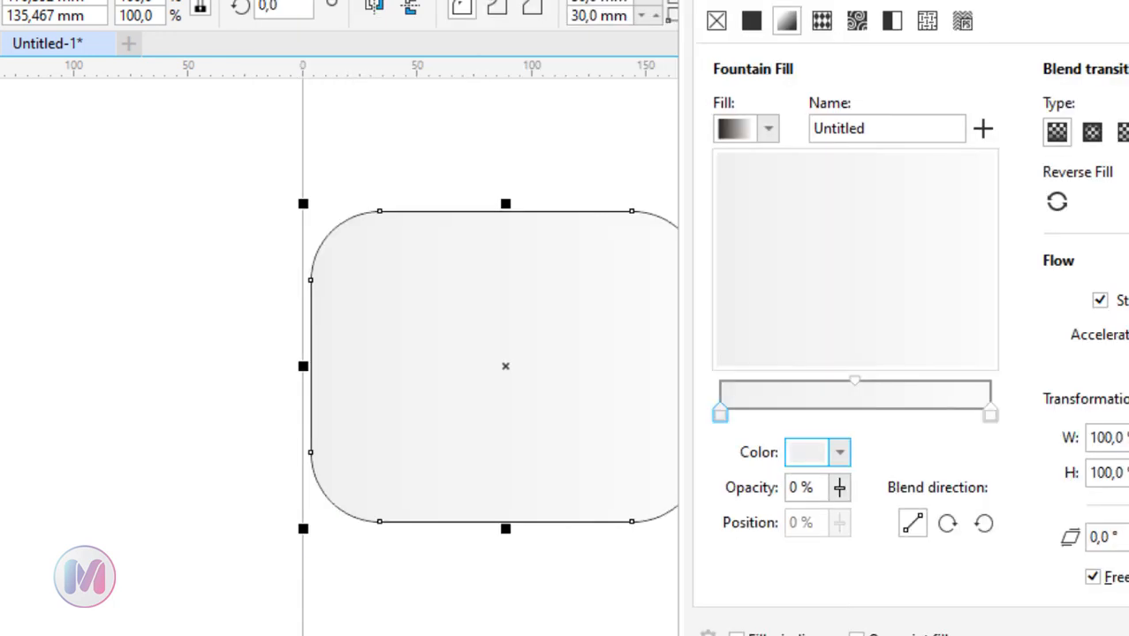
{"action": "left_click", "coordinate": [1069, 207]}
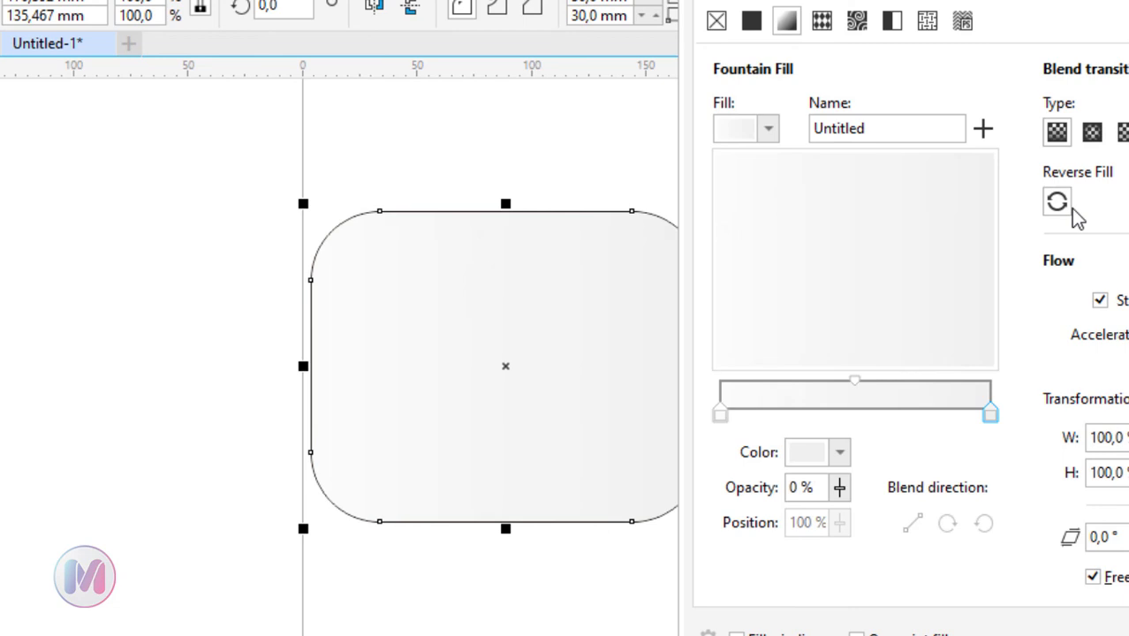
{"action": "key", "text": "Return"}
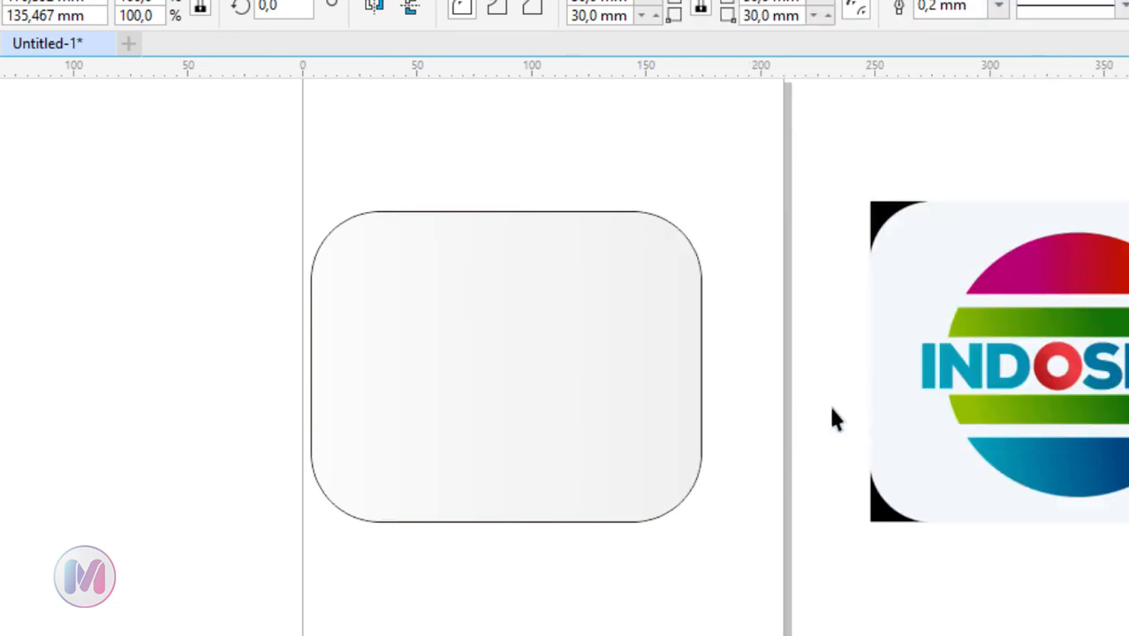
Send the filled rounded rectangle behind the grouped logo and deselect it
{"action": "left_click", "coordinate": [615, 364]}
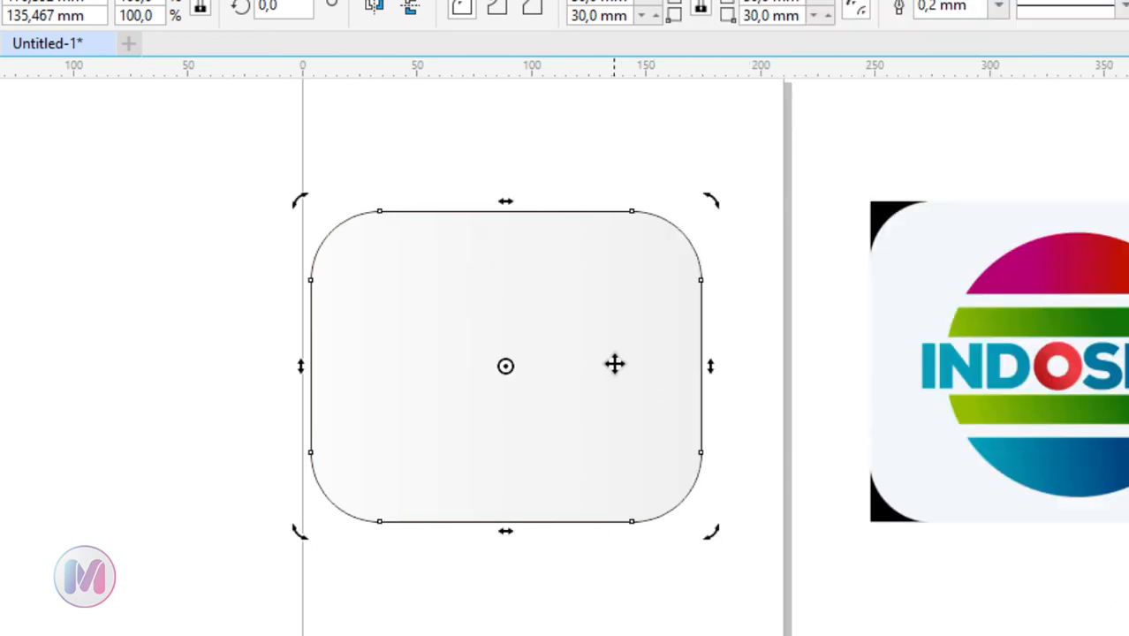
{"action": "right_click", "coordinate": [615, 363]}
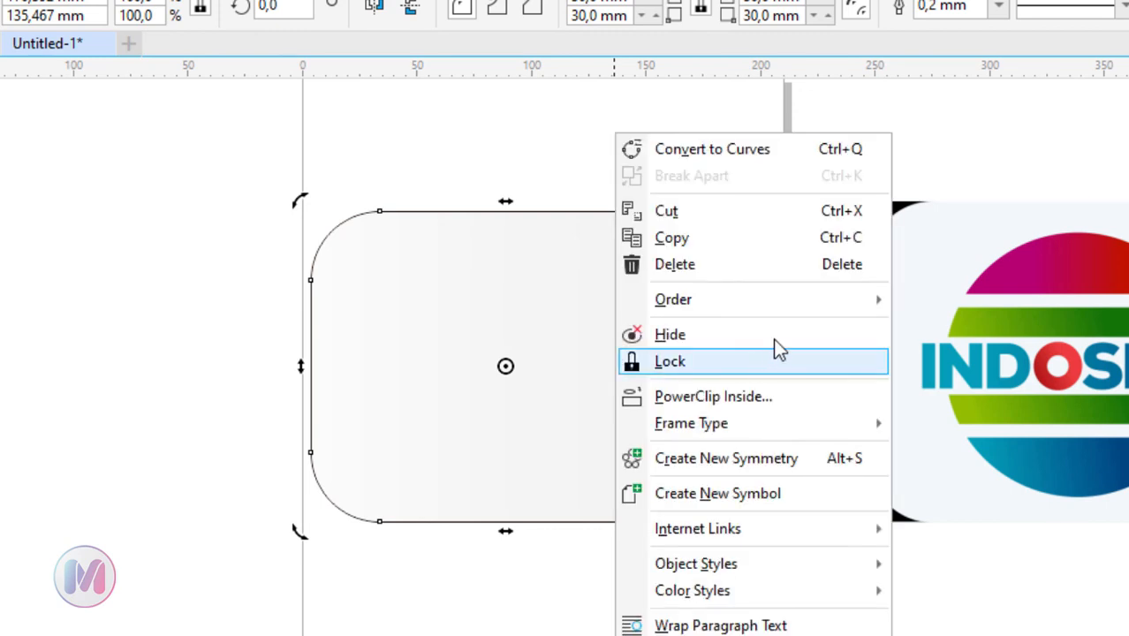
{"action": "mouse_move", "coordinate": [795, 303]}
{"action": "left_click", "coordinate": [936, 331]}
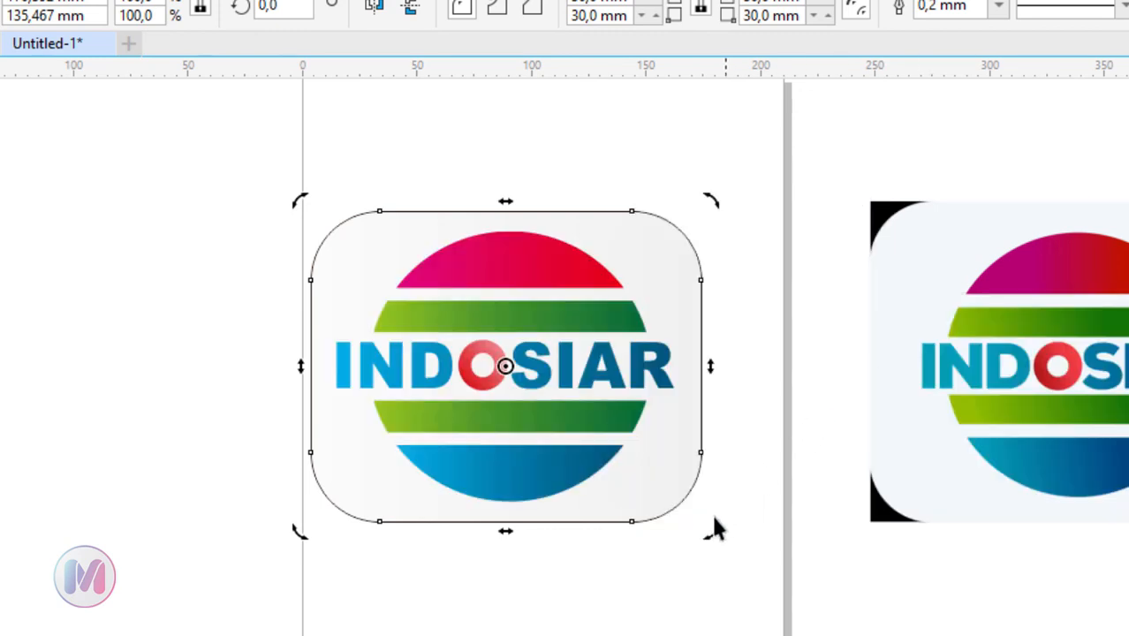
{"action": "left_click", "coordinate": [756, 485]}
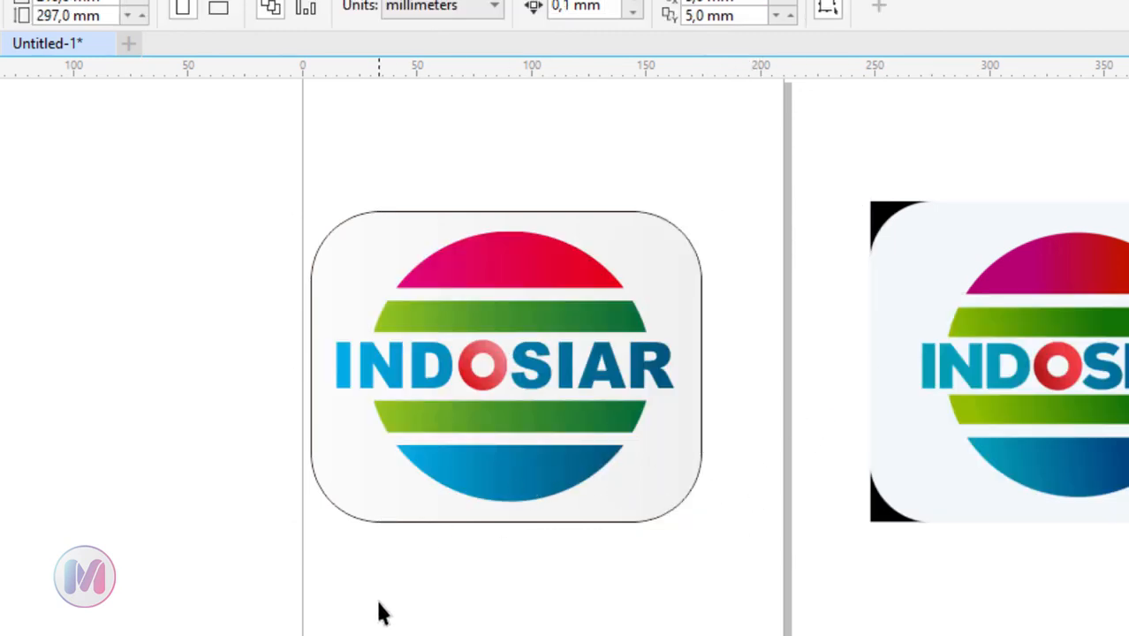
{"action": "scroll", "coordinate": [380, 610], "scroll_direction": "down", "scroll_amount": 2}
{"action": "scroll", "coordinate": [428, 612], "scroll_direction": "up", "scroll_amount": 2}
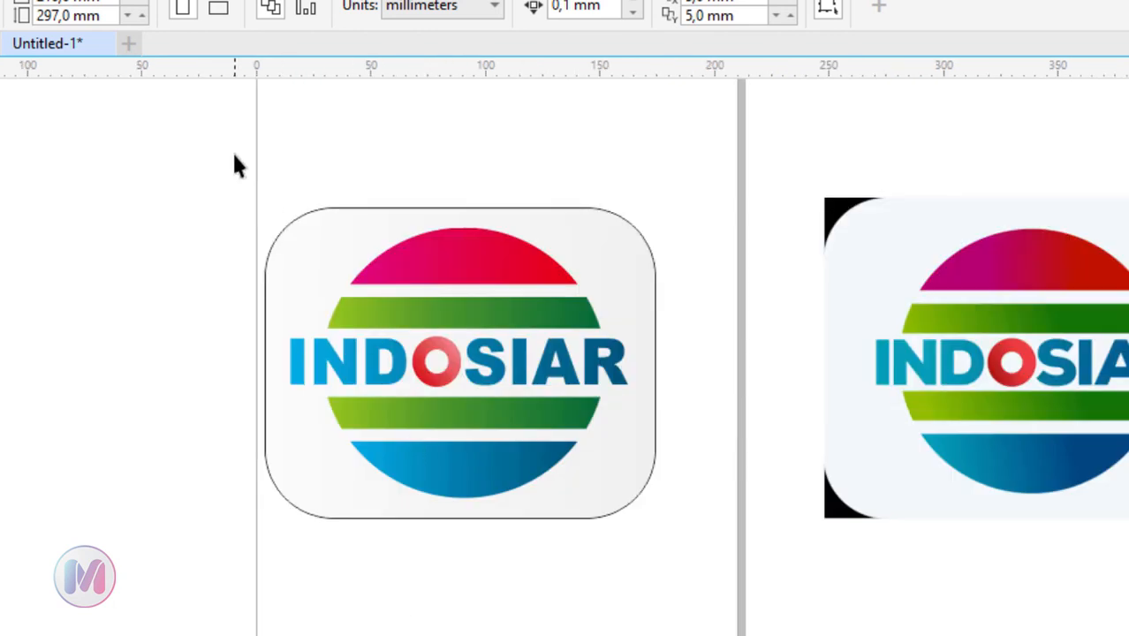
Remove the outline from the light rounded rectangle behind the logo and deselect it
{"action": "left_click", "coordinate": [315, 229]}
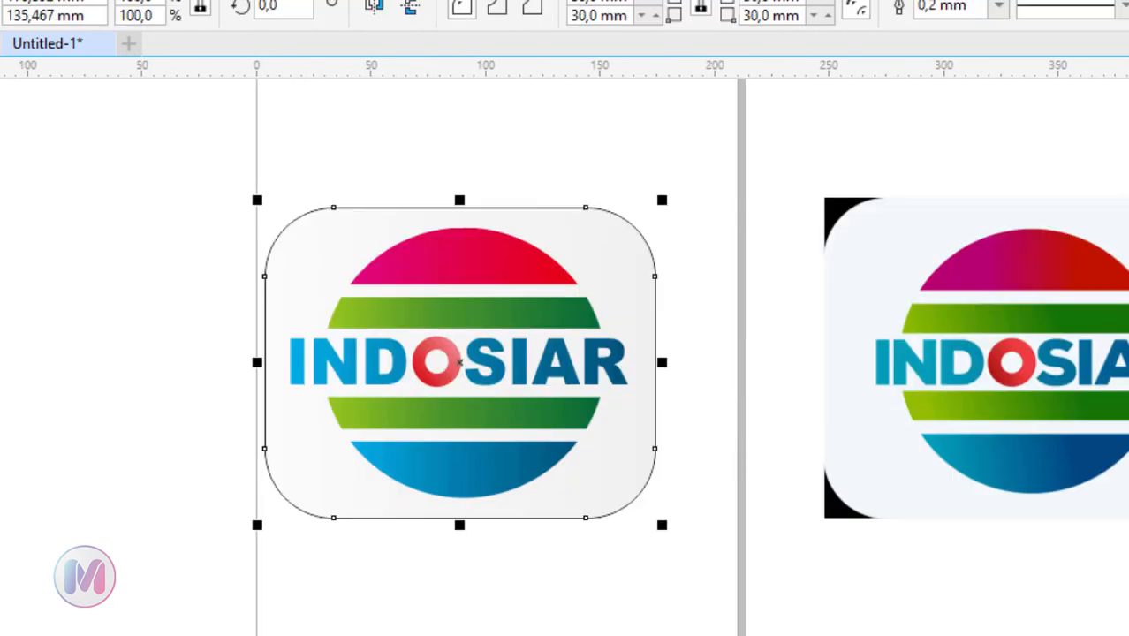
{"action": "left_click", "coordinate": [552, 141]}
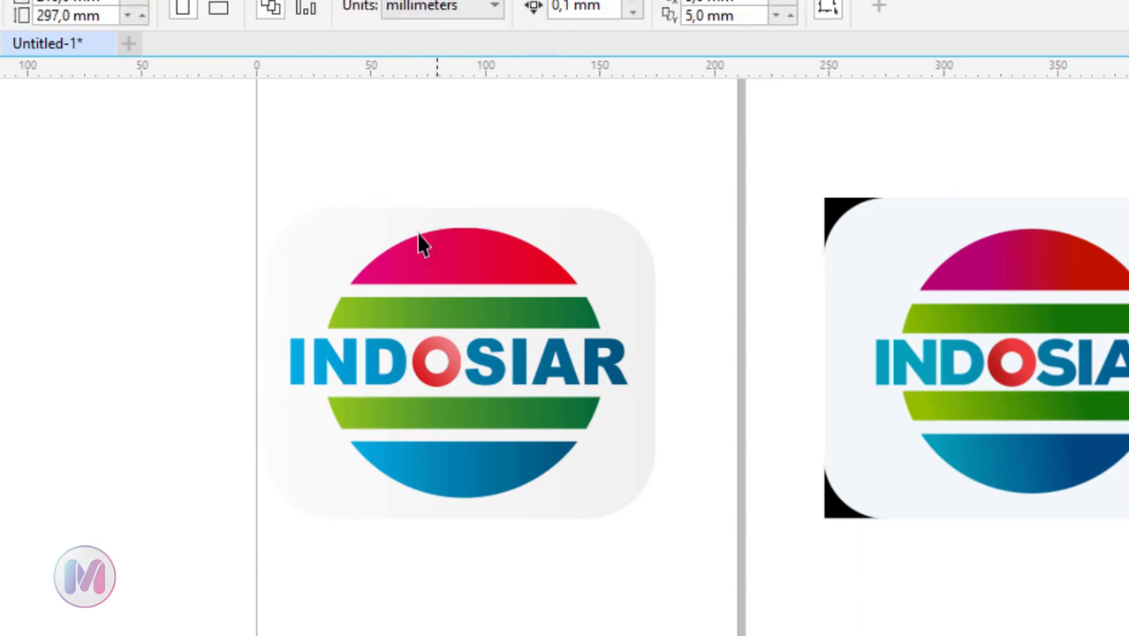
{"action": "scroll", "coordinate": [421, 245], "scroll_direction": "up", "scroll_amount": 2}
{"action": "scroll", "coordinate": [417, 247], "scroll_direction": "down", "scroll_amount": 2}
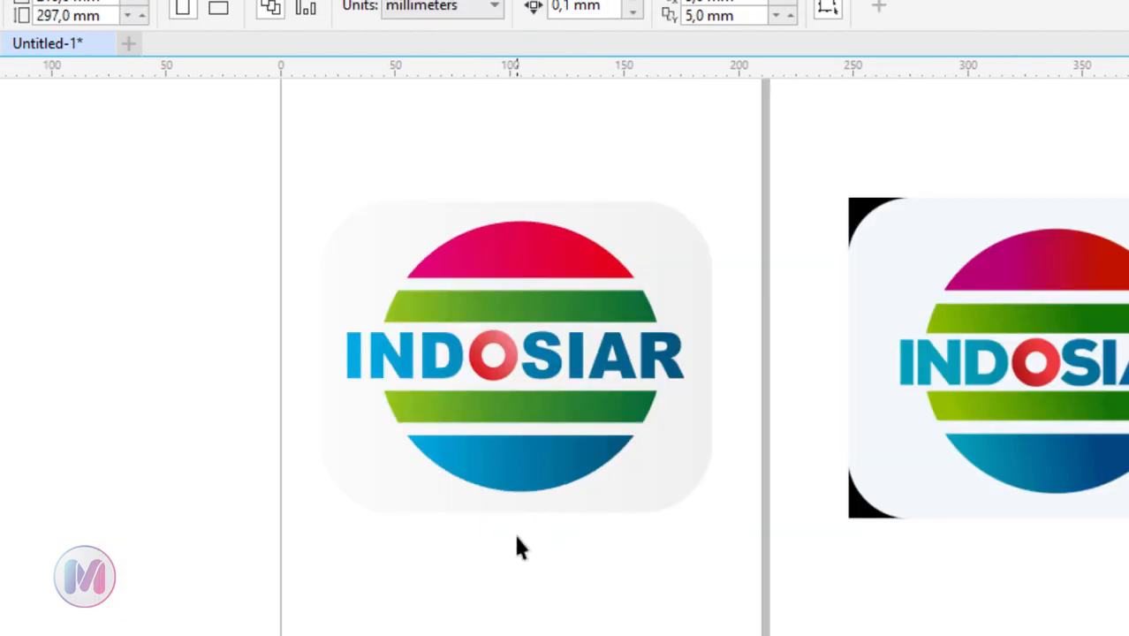
Draw a black-filled rectangle about 212 by 175 mm around the logo and its rounded background, and send it behind them
{"action": "left_click", "coordinate": [1, 381]}
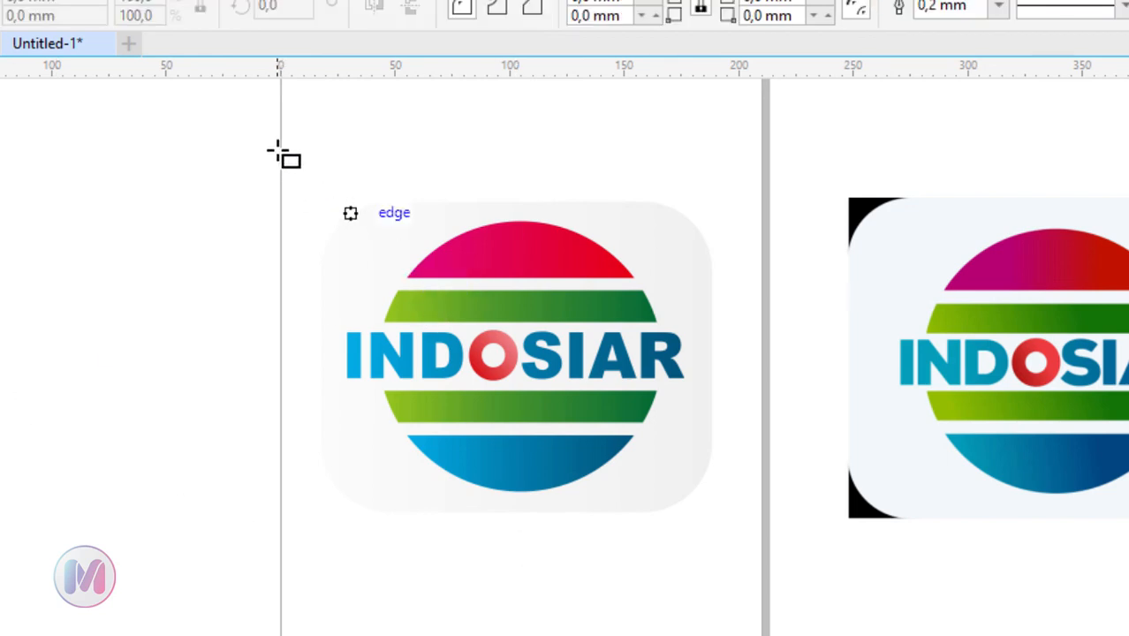
{"action": "mouse_move", "coordinate": [278, 150]}
{"action": "left_mouse_down"}
{"action": "mouse_move", "coordinate": [535, 404]}
{"action": "mouse_move", "coordinate": [761, 550]}
{"action": "left_mouse_up"}
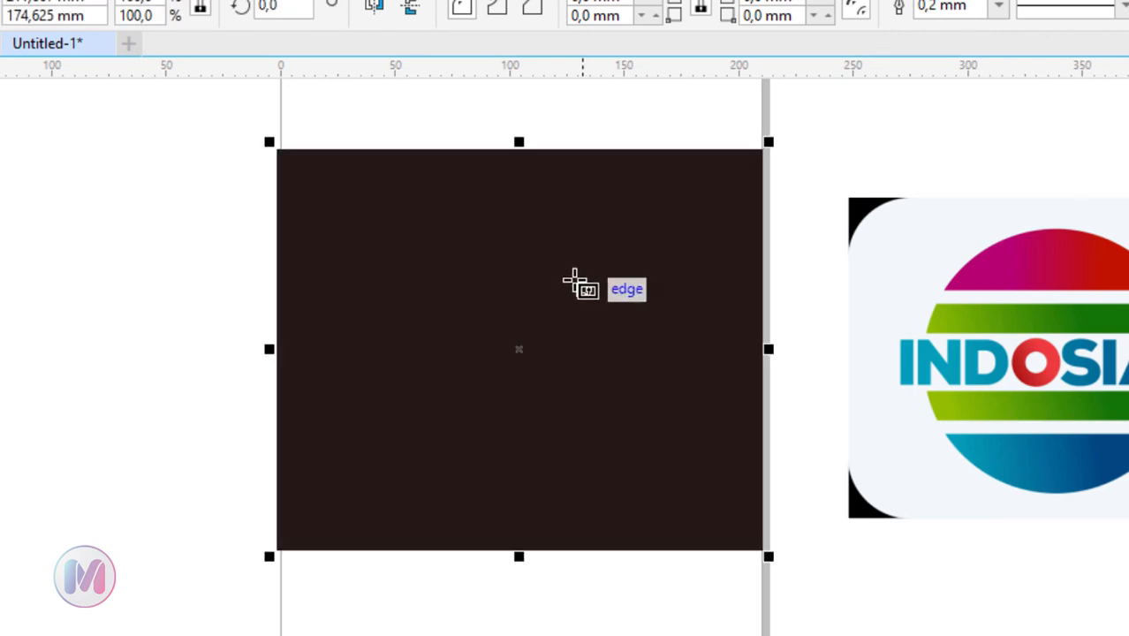
{"action": "right_click", "coordinate": [574, 272]}
{"action": "mouse_move", "coordinate": [831, 302]}
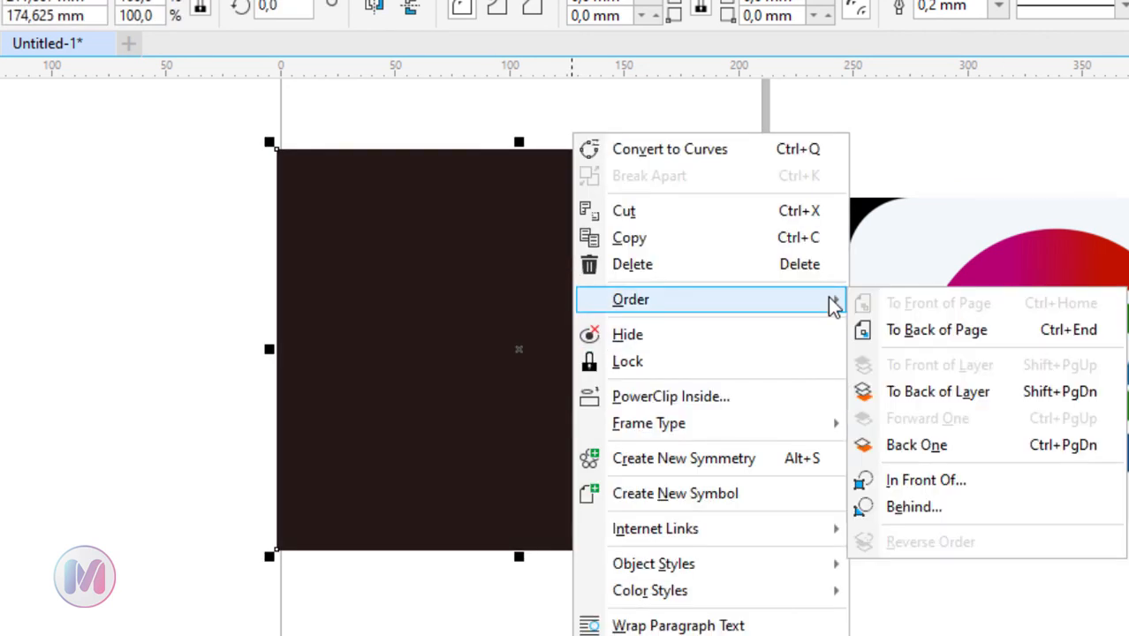
{"action": "left_click", "coordinate": [959, 351]}
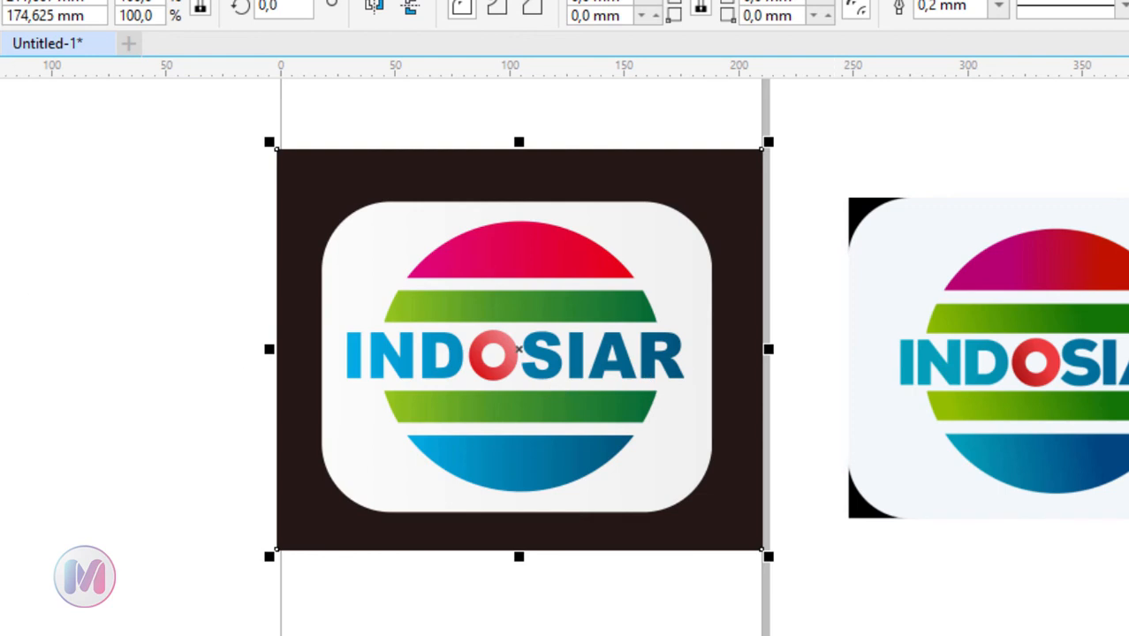
Delete the reference logo image beside the page and check the finished logo up close
{"action": "left_click", "coordinate": [913, 348]}
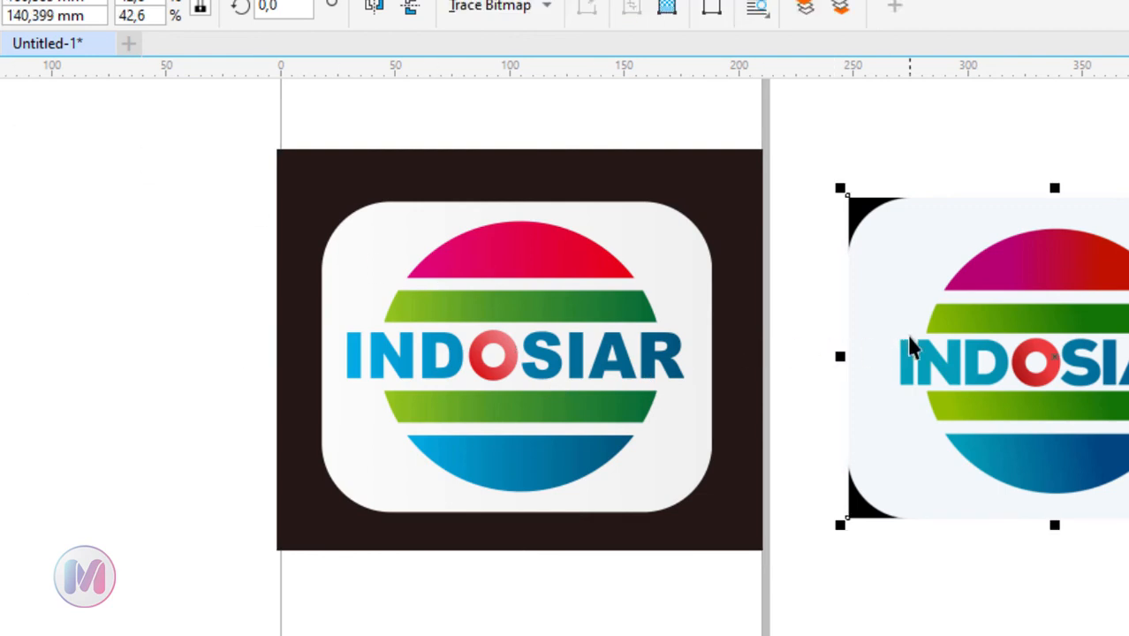
{"action": "key", "text": "Delete"}
{"action": "scroll", "coordinate": [557, 331], "scroll_direction": "up", "scroll_amount": 2}
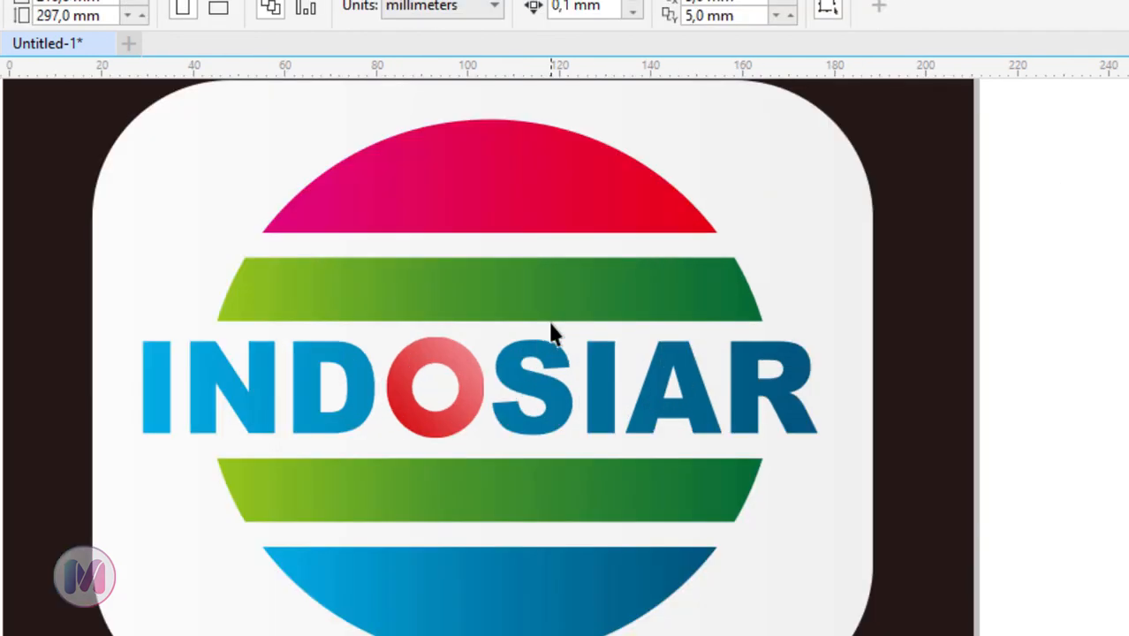
{"action": "scroll", "coordinate": [552, 334], "scroll_direction": "down", "scroll_amount": 3}
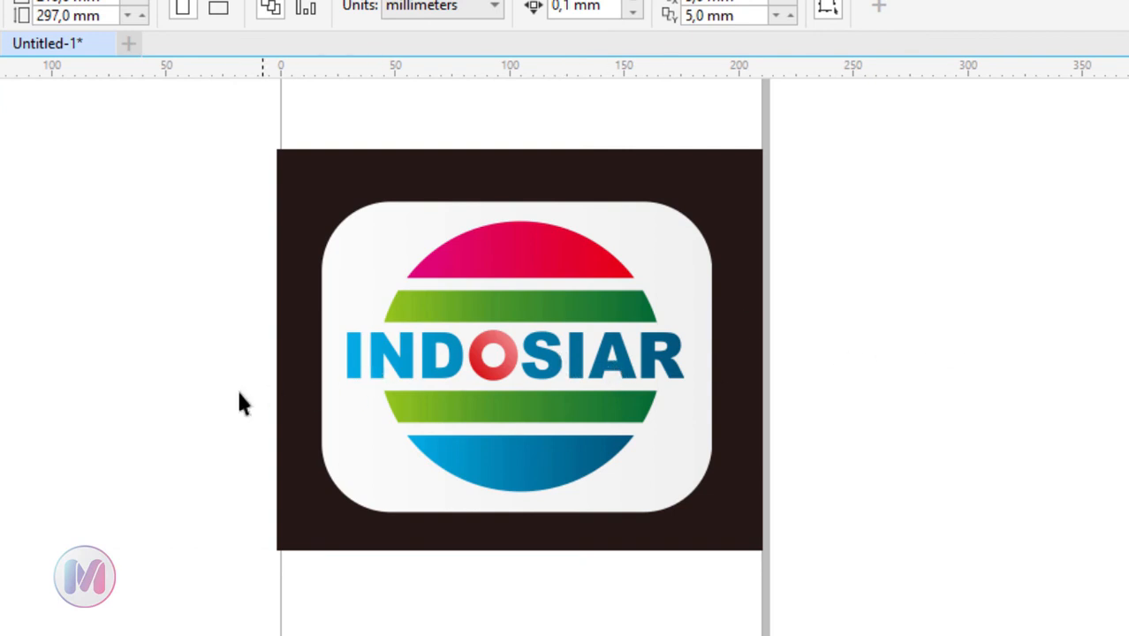